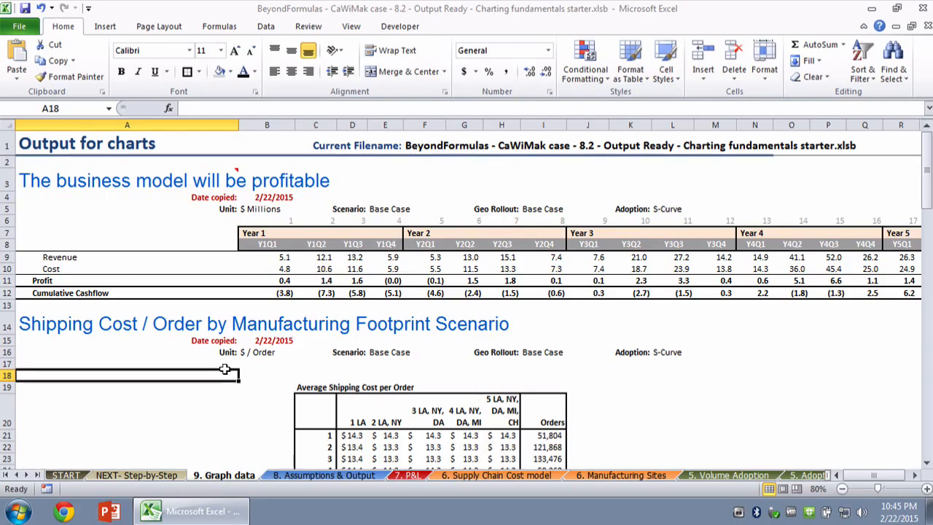
Step: Look through the chart source tables on the Graph data sheet, down to the widget throughput sensitivity table and back to shipping costs
{"action": "scroll", "coordinate": [224, 369], "scroll_direction": "down", "scroll_amount": 8}
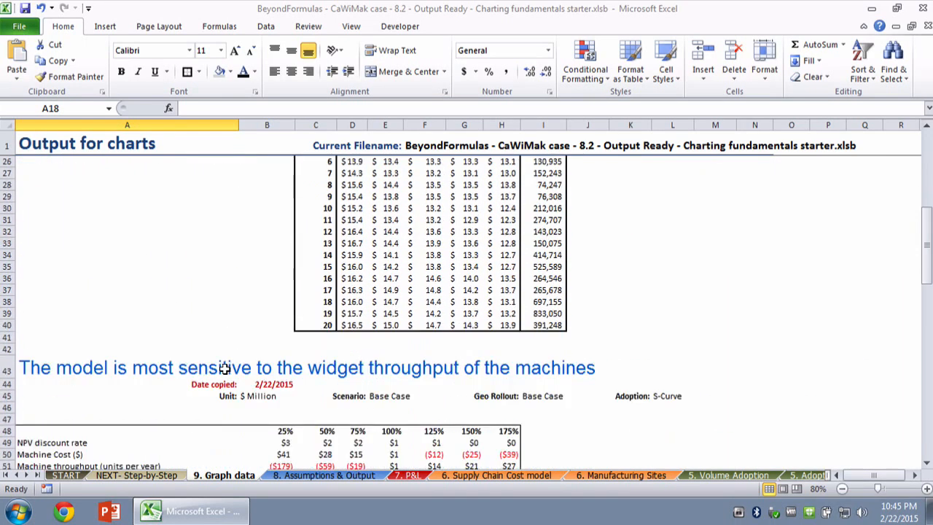
{"action": "scroll", "coordinate": [224, 370], "scroll_direction": "down", "scroll_amount": 4}
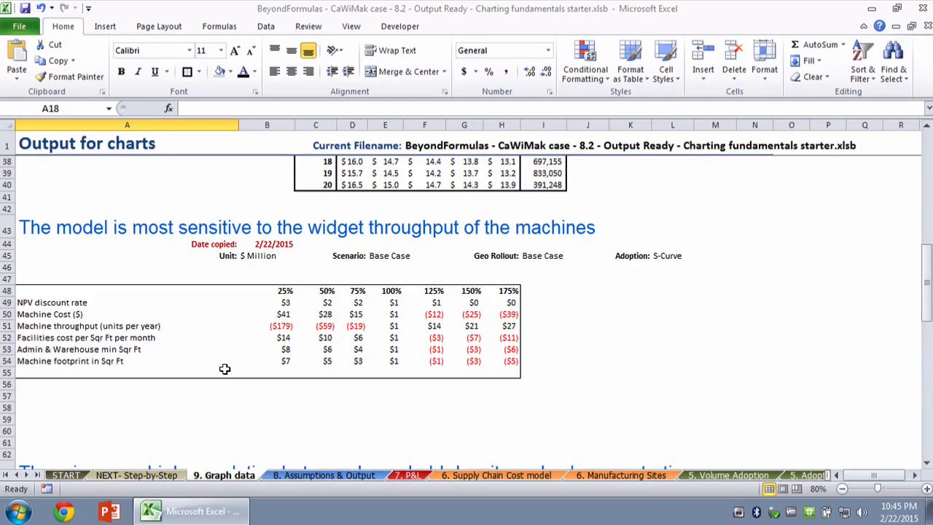
{"action": "scroll", "coordinate": [224, 370], "scroll_direction": "up", "scroll_amount": 9}
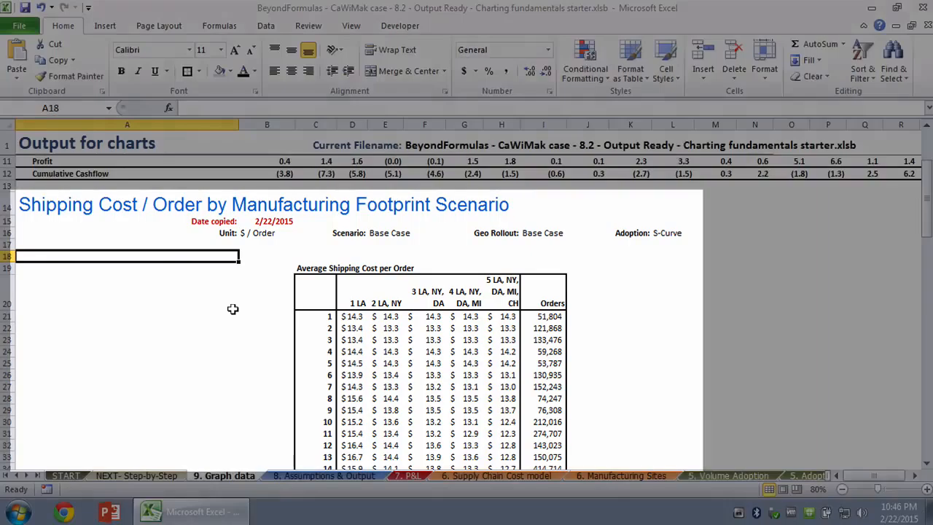
{"action": "scroll", "coordinate": [232, 309], "scroll_direction": "down", "scroll_amount": 1}
{"action": "scroll", "coordinate": [233, 309], "scroll_direction": "down", "scroll_amount": 1}
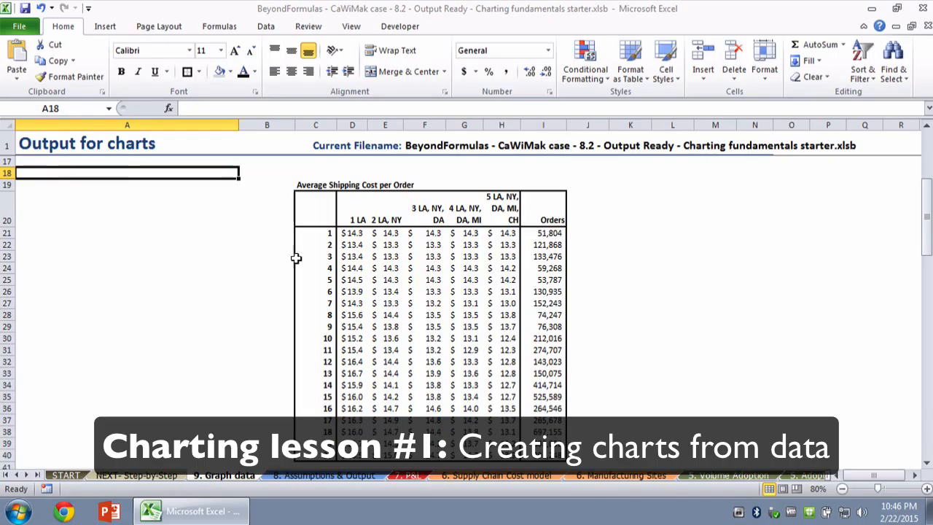
Step: Insert a basic 2-D line chart from the Average Shipping Cost per Order range C20:H40, leaving out the Orders column
{"action": "left_click", "coordinate": [321, 233]}
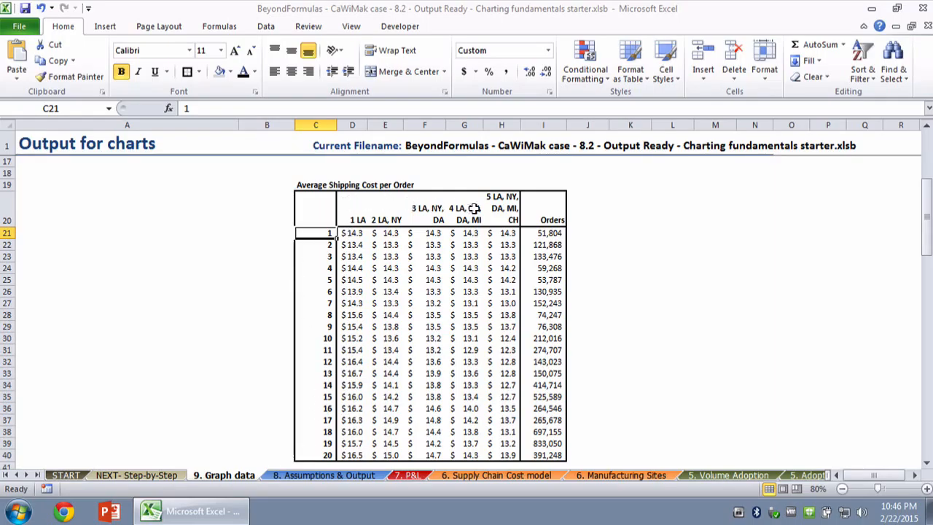
{"action": "left_click", "coordinate": [322, 204]}
{"action": "key", "text": "shift+Right"}
{"action": "key", "text": "shift+Right"}
{"action": "key", "text": "shift+Right"}
{"action": "key", "text": "shift+Right"}
{"action": "key", "text": "shift+Right"}
{"action": "key", "text": "ctrl+shift+Down"}
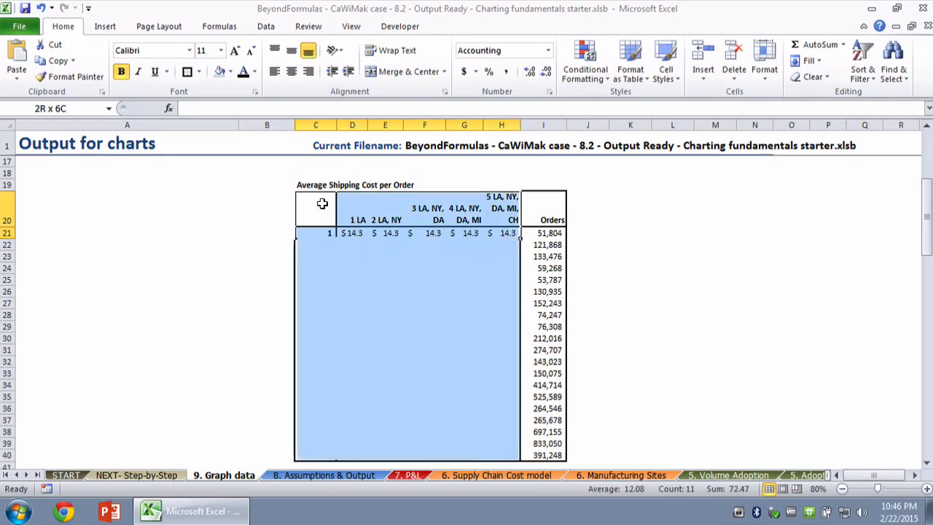
{"action": "left_click", "coordinate": [92, 24]}
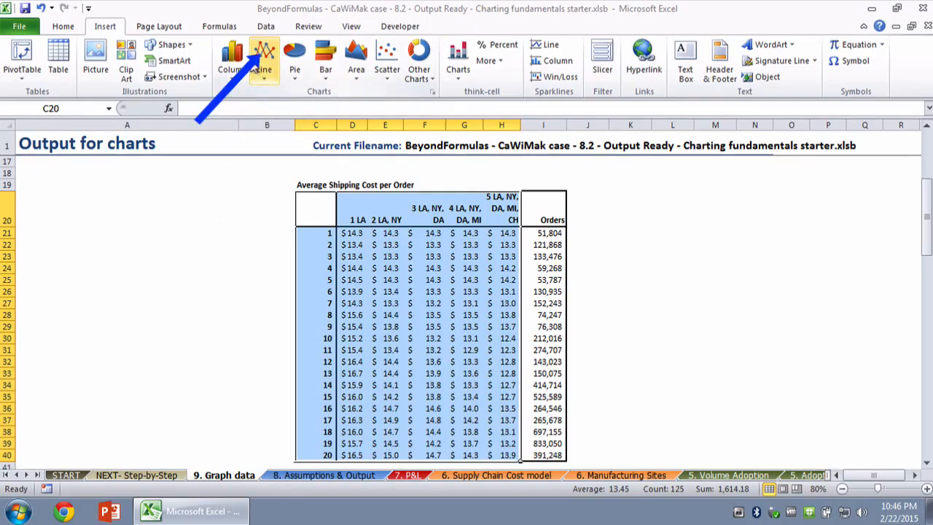
{"action": "left_click", "coordinate": [262, 65]}
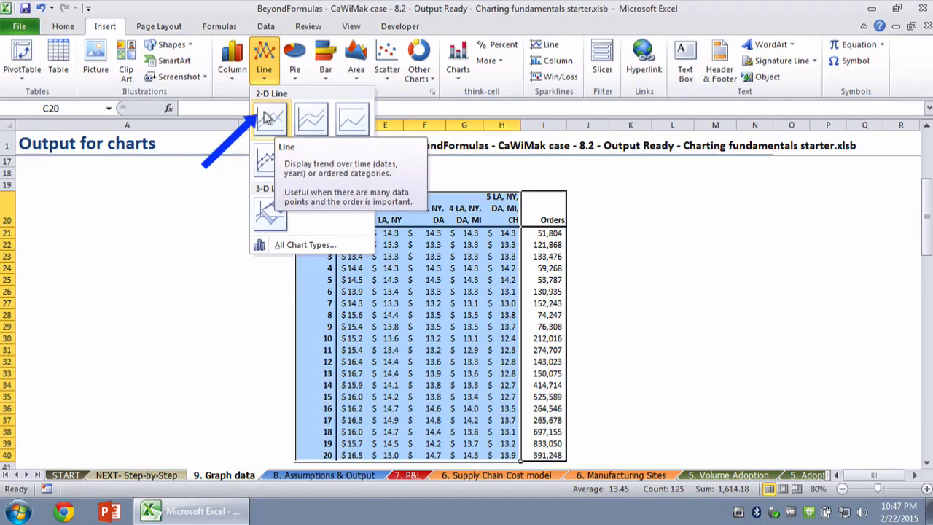
{"action": "left_click", "coordinate": [267, 119]}
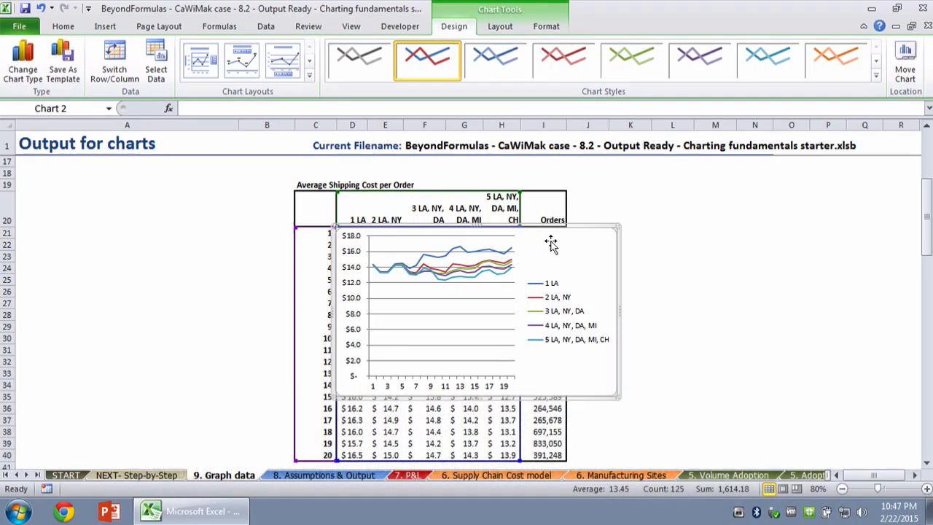
Step: Add a title above the chart reading "Shipping Cost per Order by Location"
{"action": "left_click", "coordinate": [497, 24]}
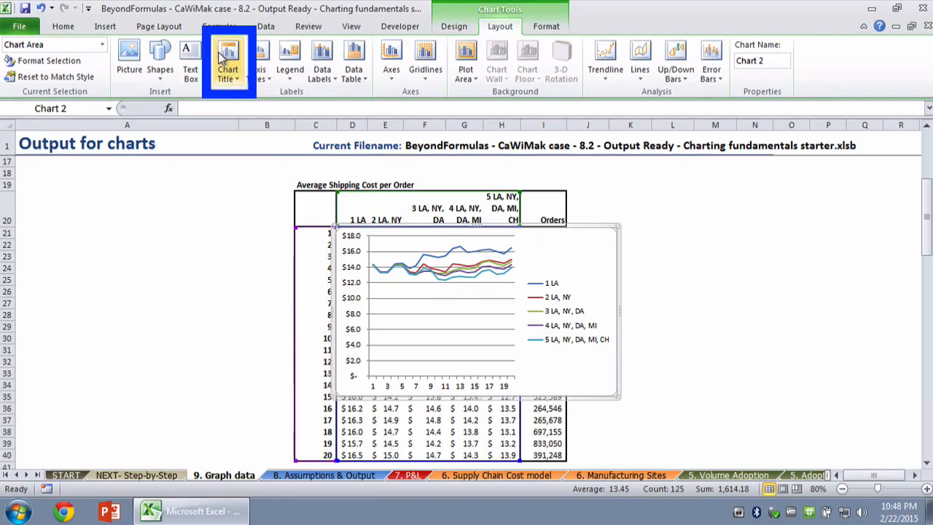
{"action": "left_click", "coordinate": [228, 69]}
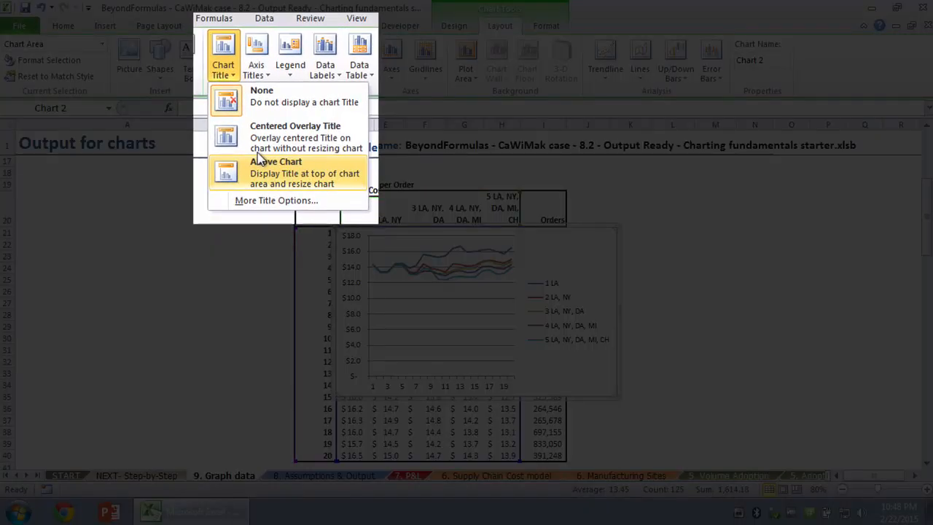
{"action": "left_click", "coordinate": [257, 154]}
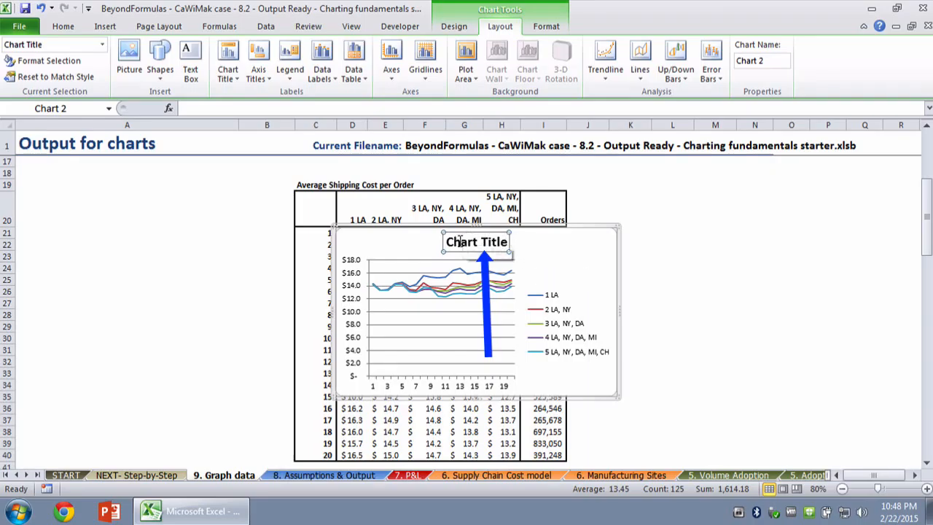
{"action": "left_click_drag", "start_coordinate": [446, 243], "coordinate": [508, 242]}
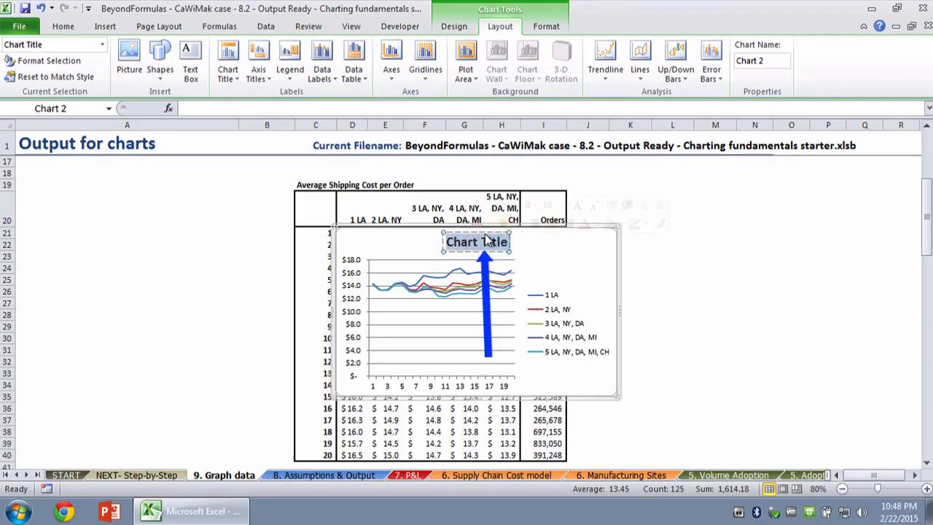
{"action": "type", "text": "Shi"}
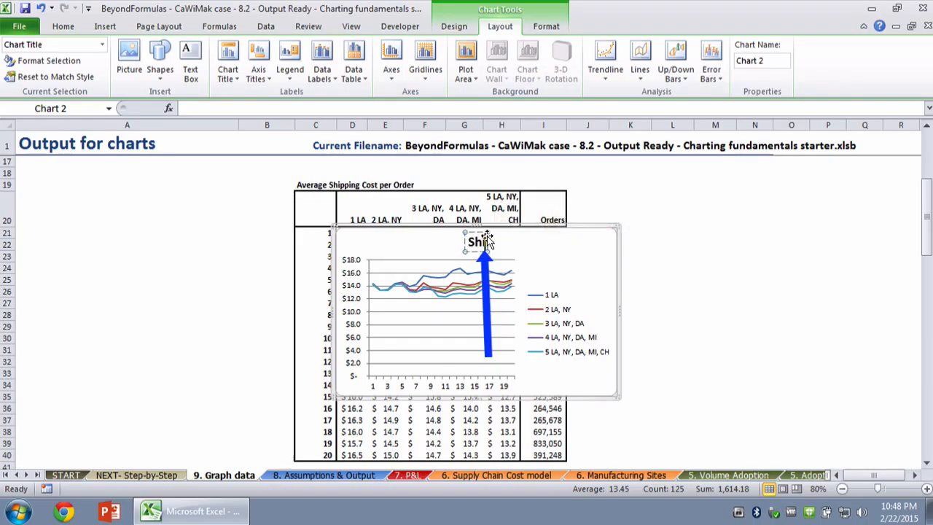
{"action": "type", "text": "pping Cost per Order by Location"}
{"action": "left_click", "coordinate": [655, 276]}
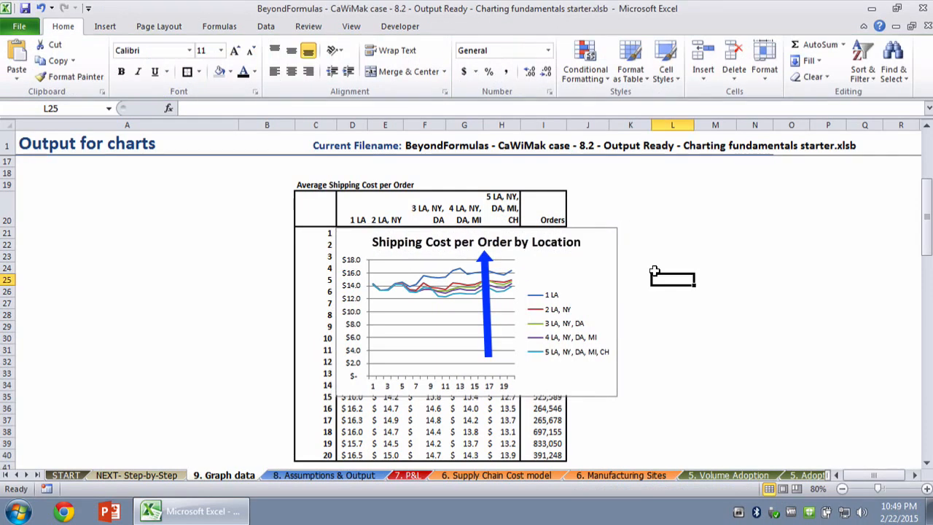
Step: Add a title below the chart's horizontal axis reading "Period (Quarters)"
{"action": "left_click", "coordinate": [591, 268]}
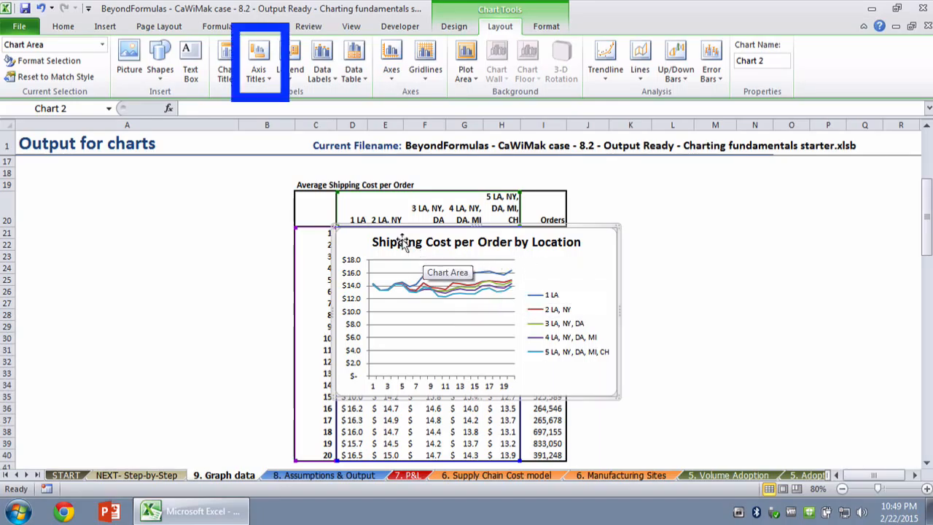
{"action": "left_click", "coordinate": [261, 62]}
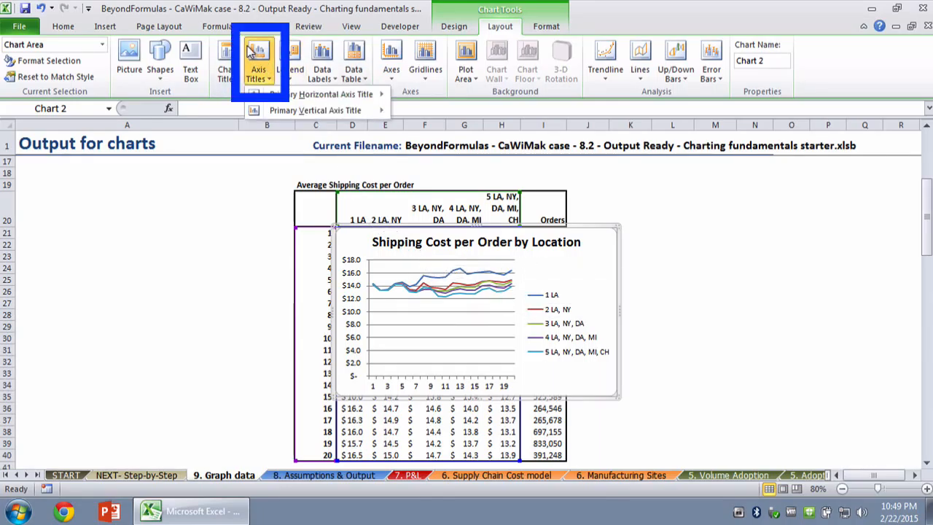
{"action": "mouse_move", "coordinate": [277, 91]}
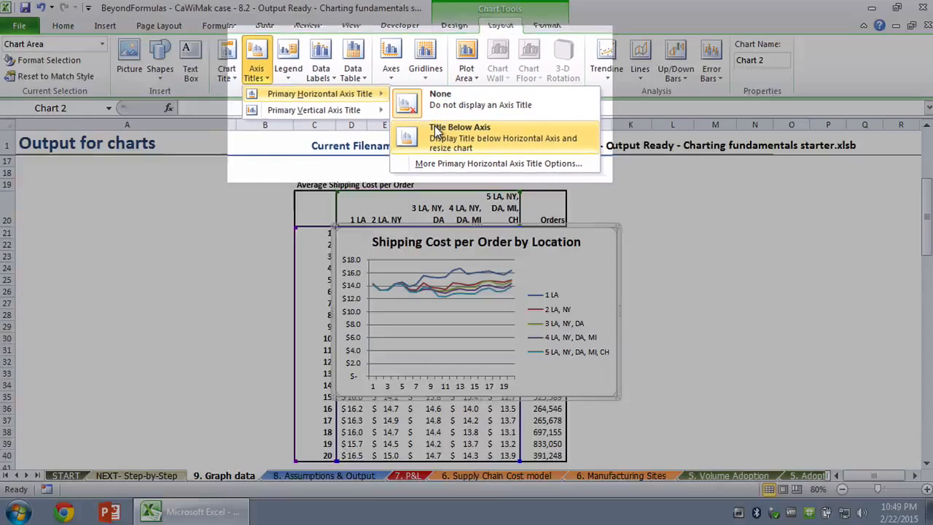
{"action": "left_click", "coordinate": [436, 130]}
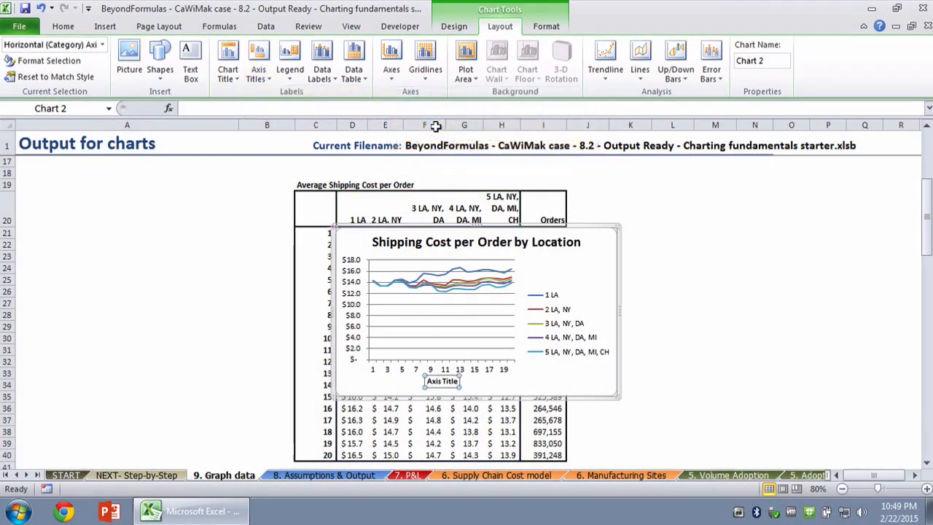
{"action": "triple_click", "coordinate": [436, 380]}
{"action": "type", "text": "Period"}
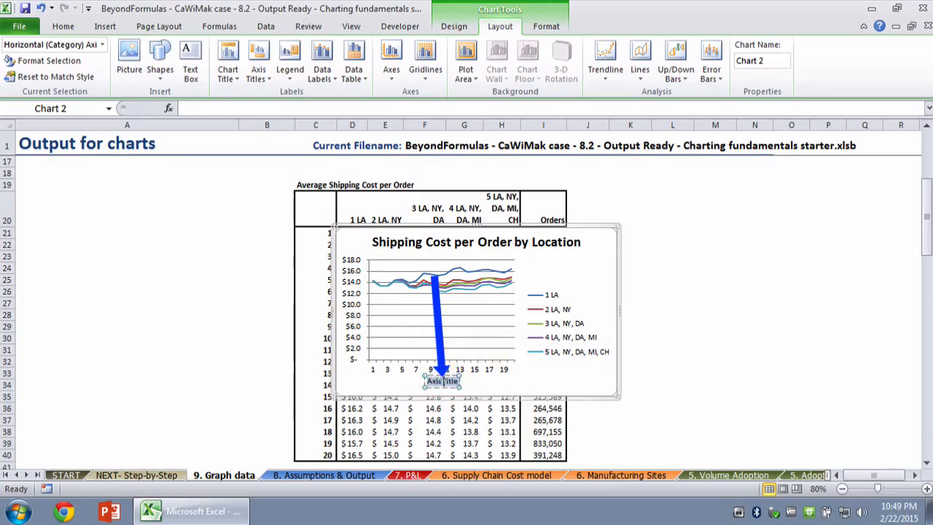
{"action": "type", "text": " (Quarters)"}
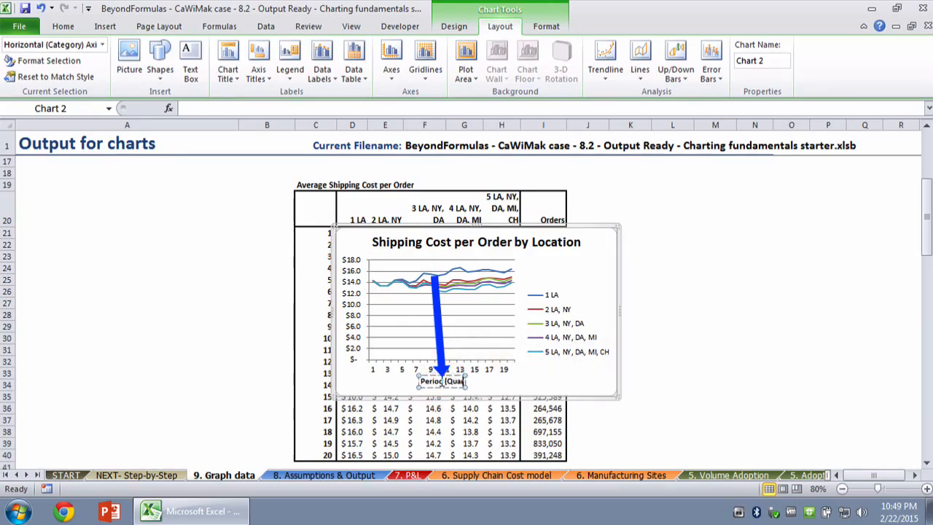
{"action": "left_click", "coordinate": [556, 371]}
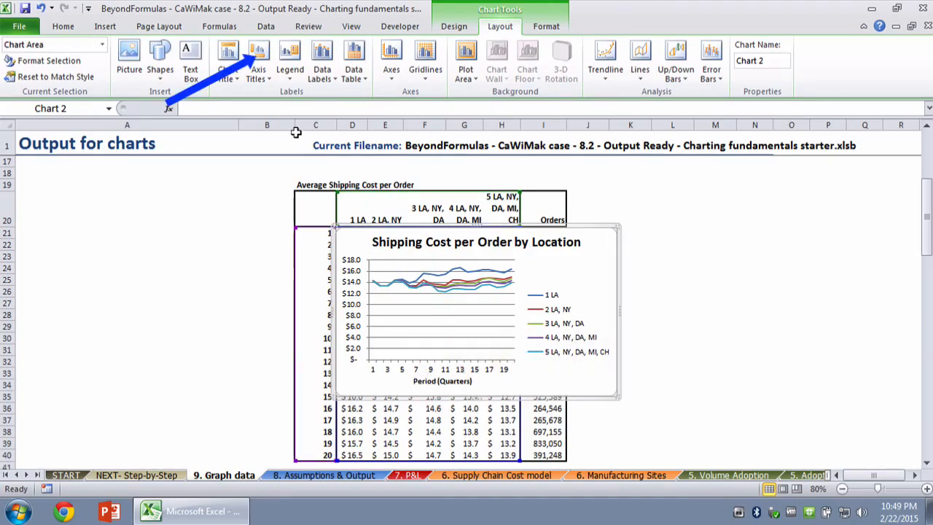
Step: Add a rotated title to the chart's vertical axis reading "$ / Order shipping cost"
{"action": "left_click", "coordinate": [255, 51]}
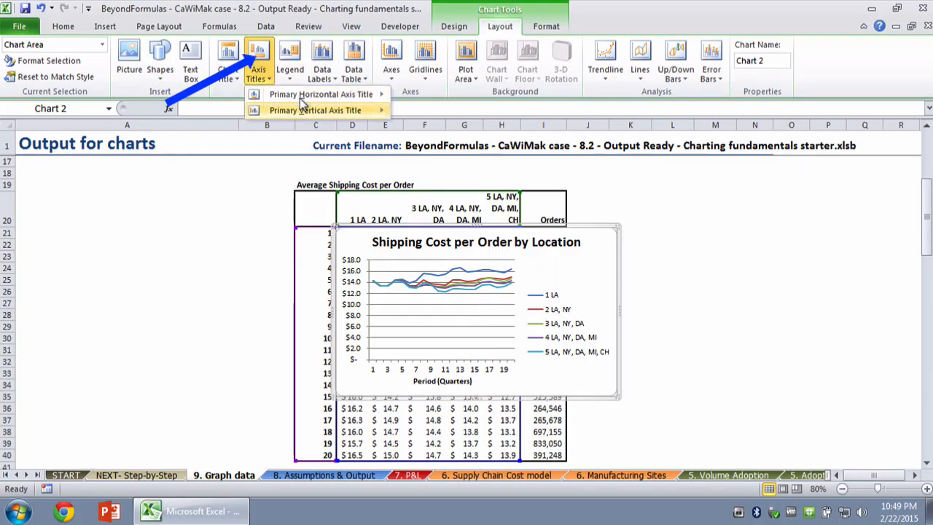
{"action": "mouse_move", "coordinate": [303, 107]}
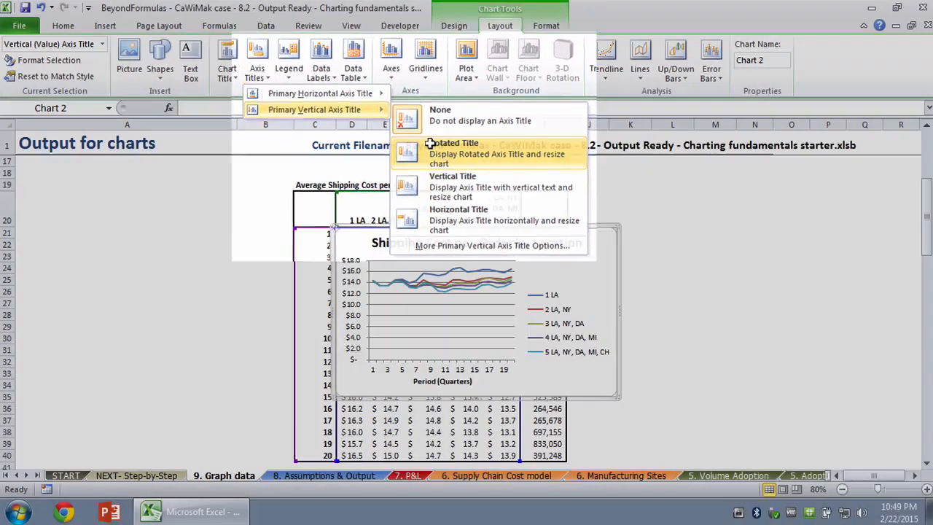
{"action": "left_click", "coordinate": [433, 148]}
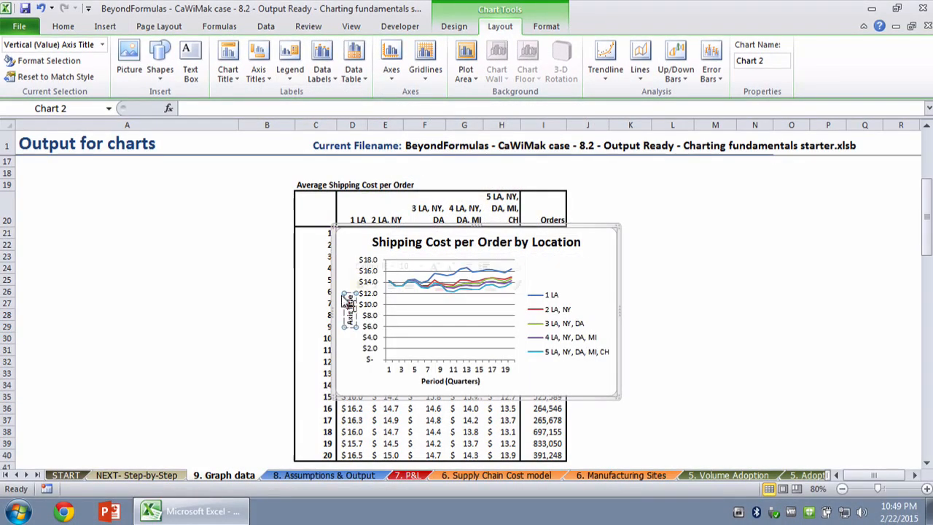
{"action": "triple_click", "coordinate": [347, 308]}
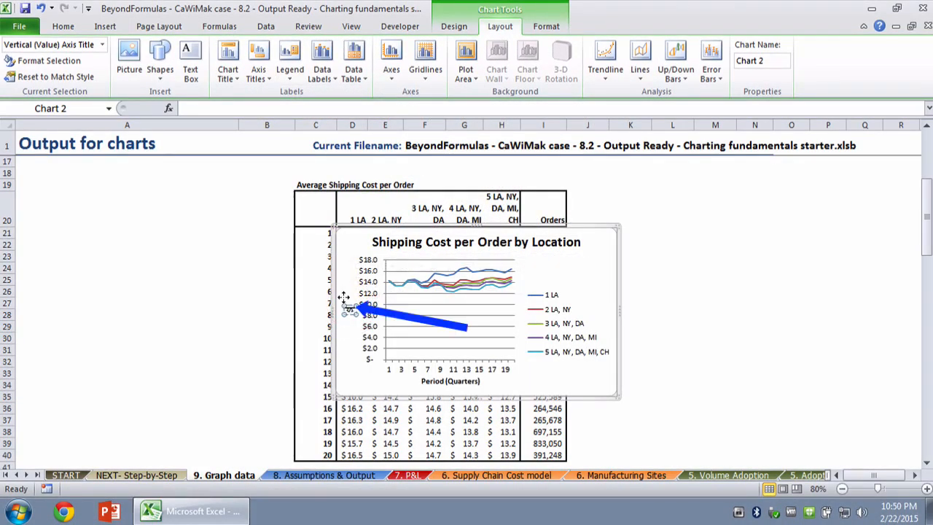
{"action": "type", "text": "$ / Order shipping cost"}
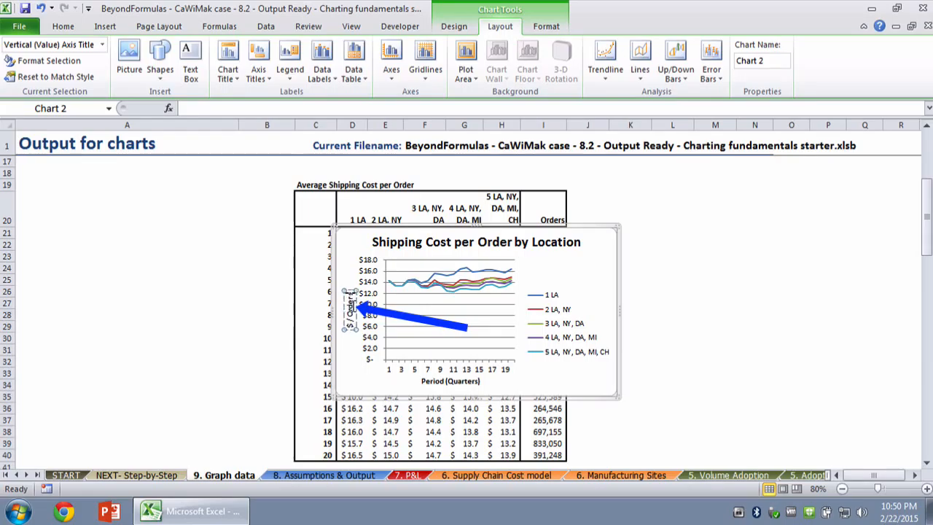
{"action": "left_click", "coordinate": [634, 303]}
Step: Remove the primary horizontal gridlines from the shipping cost chart
{"action": "left_click", "coordinate": [467, 312]}
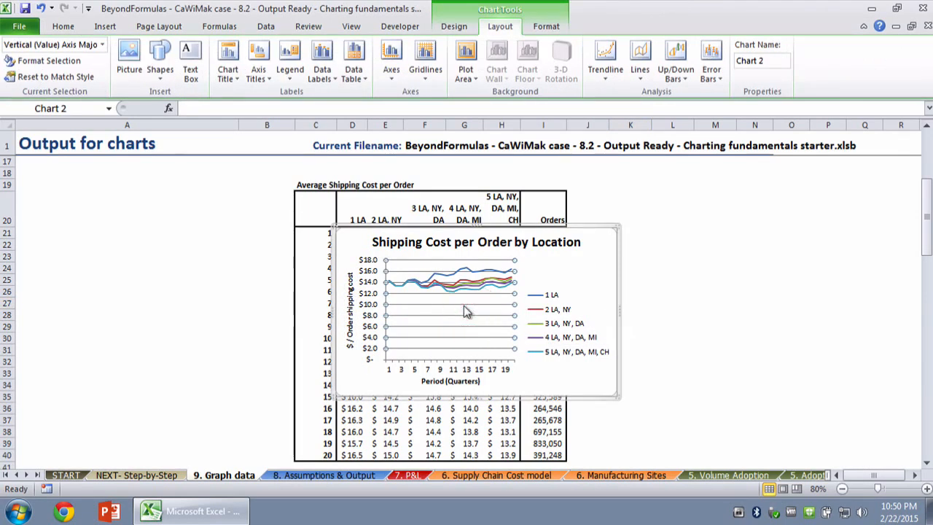
{"action": "left_click", "coordinate": [417, 65]}
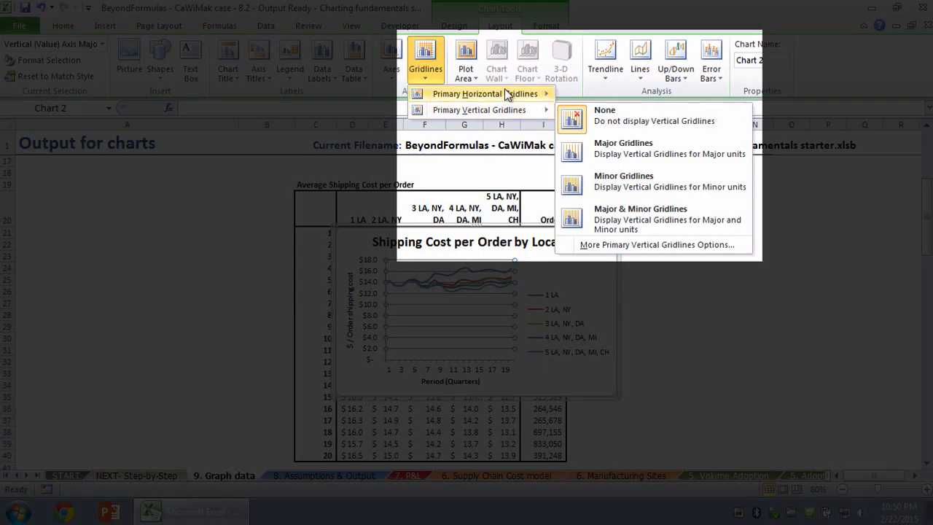
{"action": "mouse_move", "coordinate": [511, 84]}
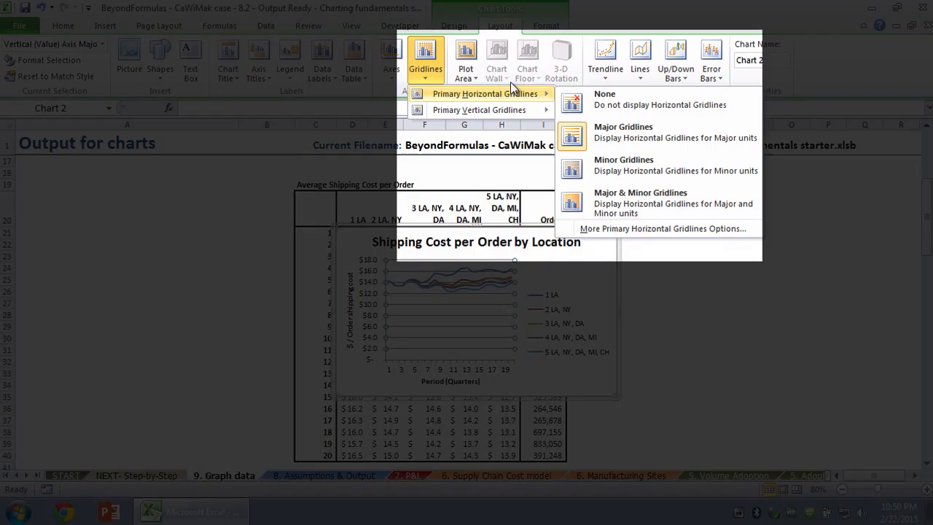
{"action": "left_click", "coordinate": [591, 95]}
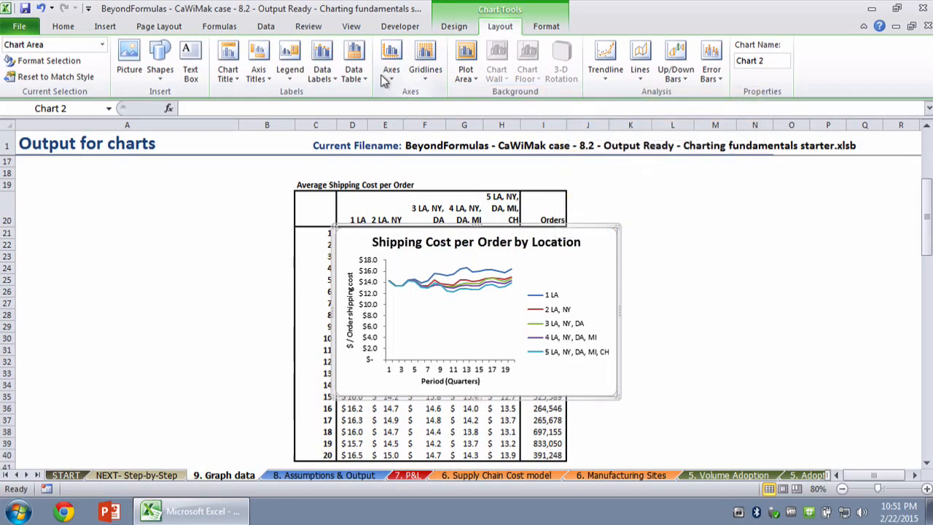
Step: Show the chart's legend at the bottom and add high-low lines between the location series
{"action": "left_click", "coordinate": [290, 57]}
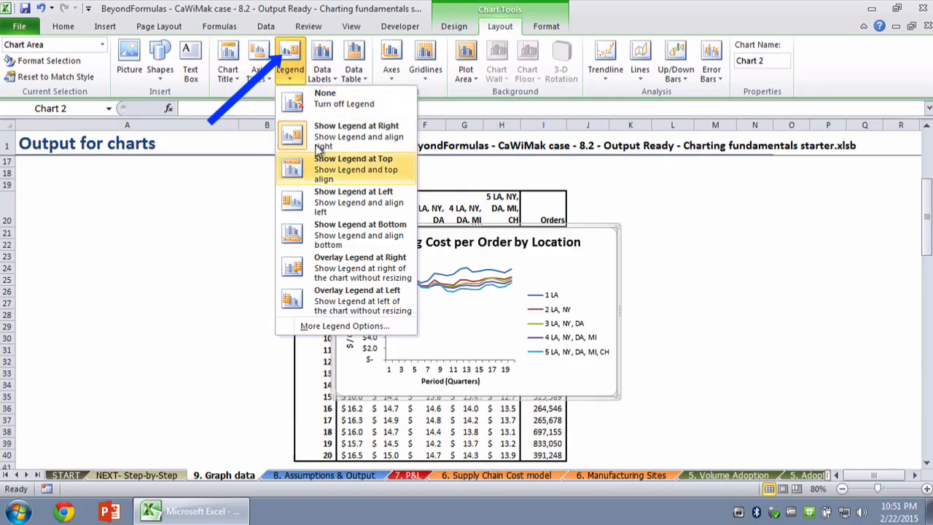
{"action": "left_click", "coordinate": [317, 226]}
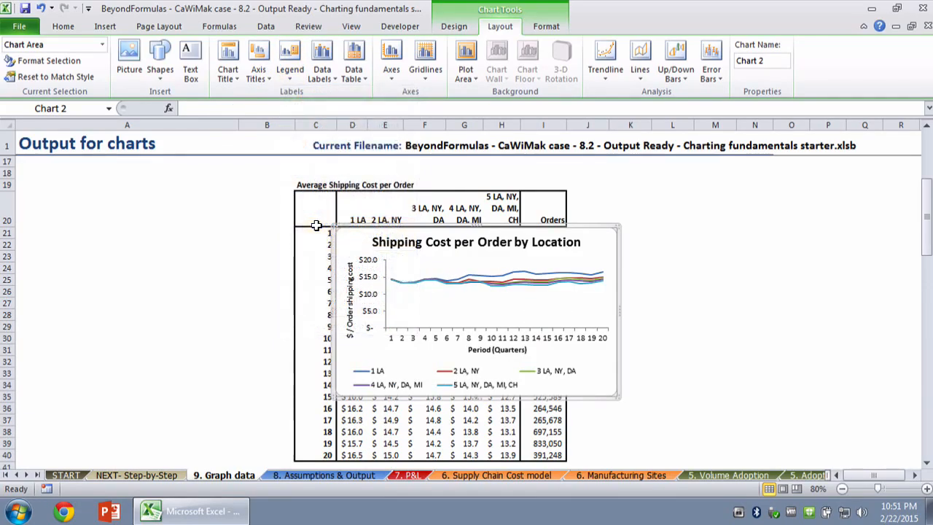
{"action": "left_click", "coordinate": [639, 64]}
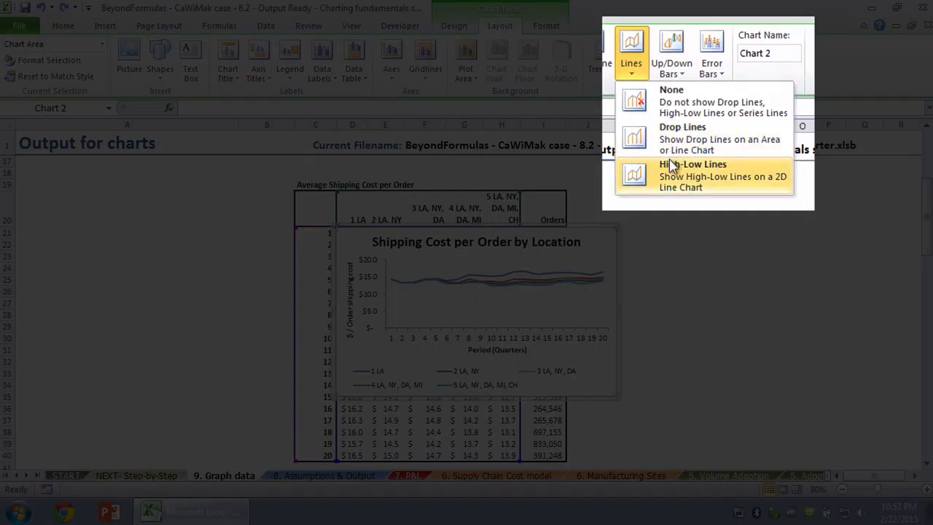
{"action": "left_click", "coordinate": [671, 166]}
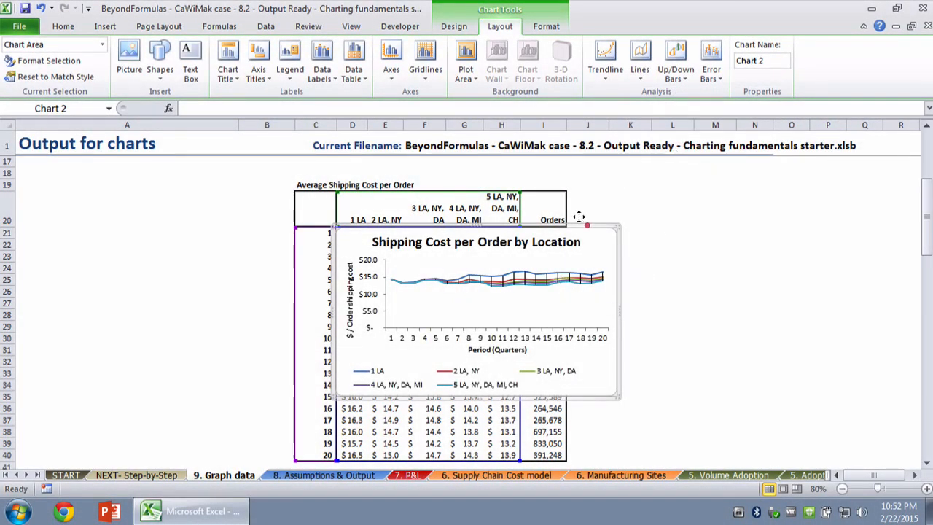
Step: Move the chart beside the shipping cost table and extend its data range to include the Orders column
{"action": "left_click_drag", "start_coordinate": [580, 220], "coordinate": [867, 209]}
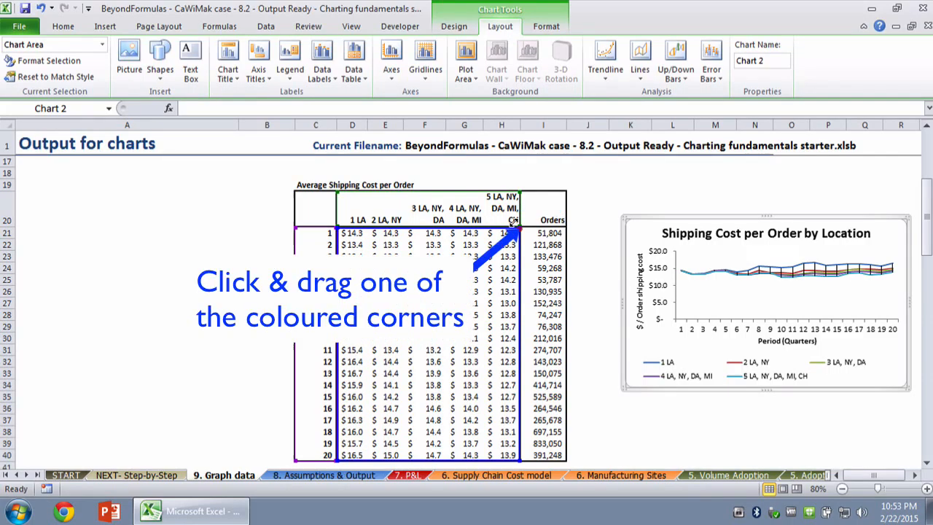
{"action": "left_click_drag", "start_coordinate": [514, 221], "coordinate": [539, 221]}
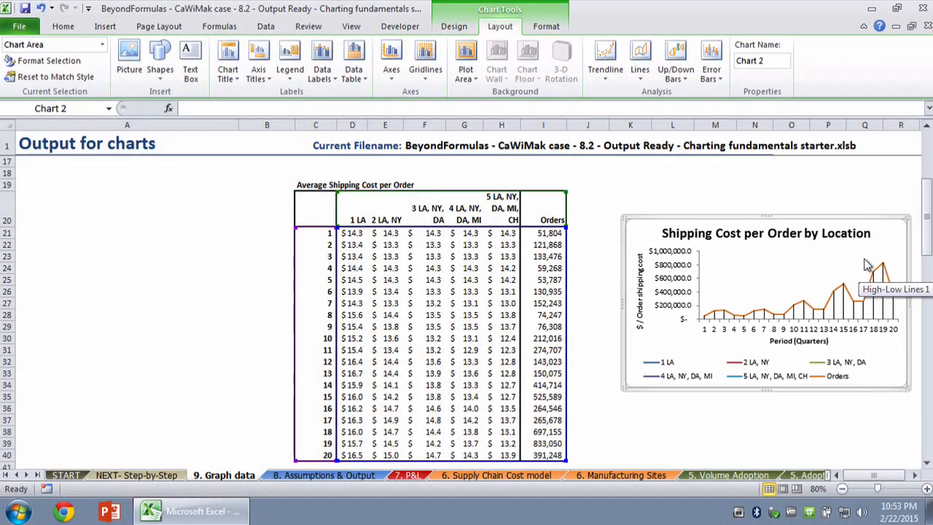
Step: Plot the chart's Orders series on the secondary axis
{"action": "left_click", "coordinate": [867, 264]}
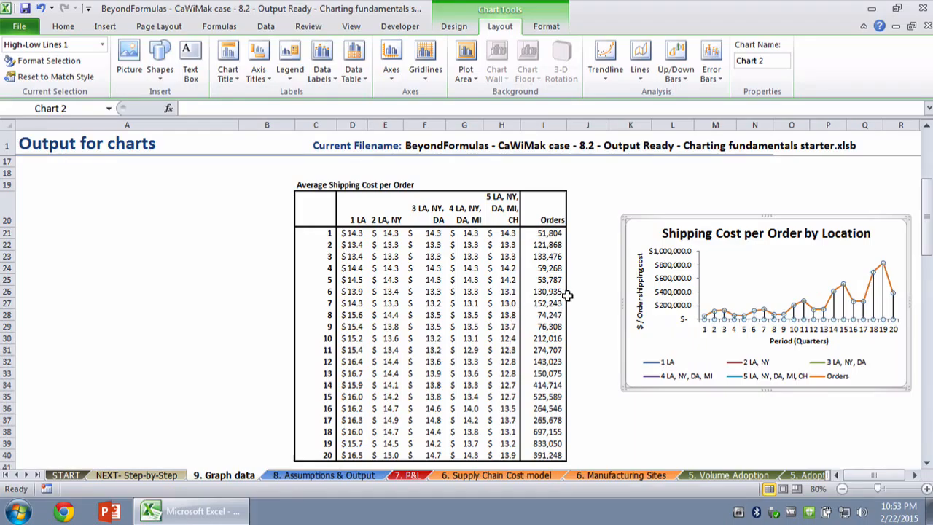
{"action": "mouse_move", "coordinate": [817, 311]}
{"action": "mouse_move", "coordinate": [861, 279]}
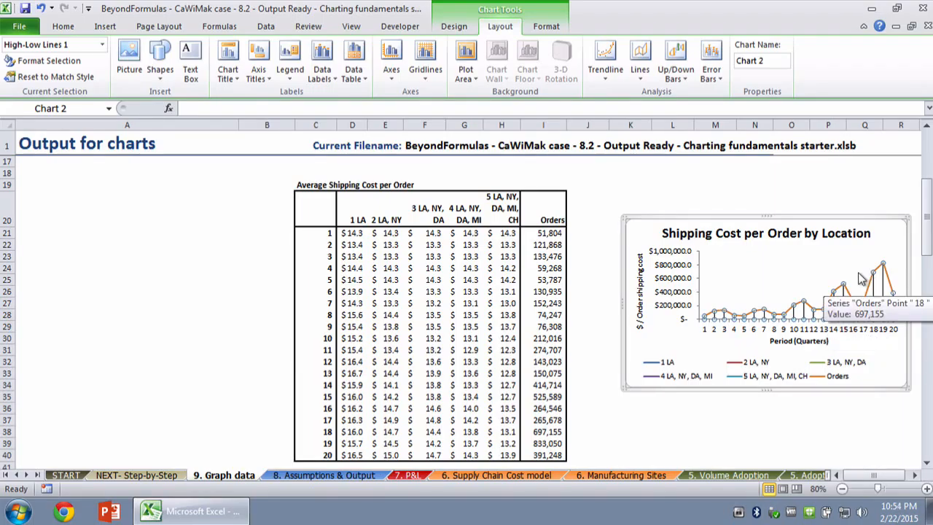
{"action": "left_click", "coordinate": [862, 280]}
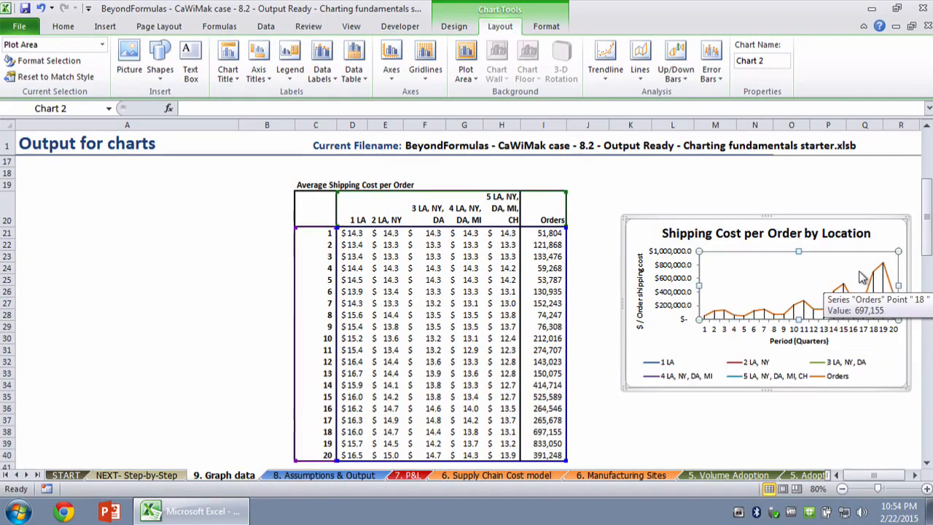
{"action": "left_click", "coordinate": [861, 279]}
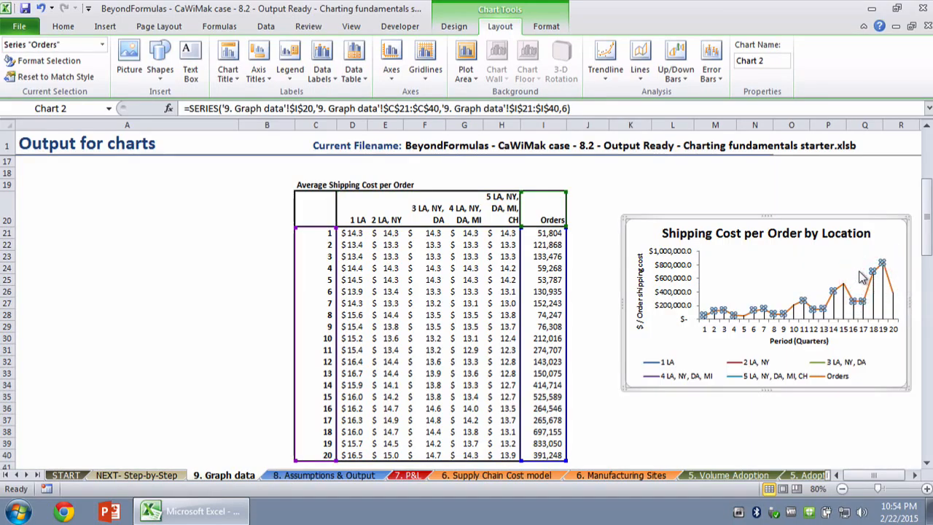
{"action": "right_click", "coordinate": [861, 279]}
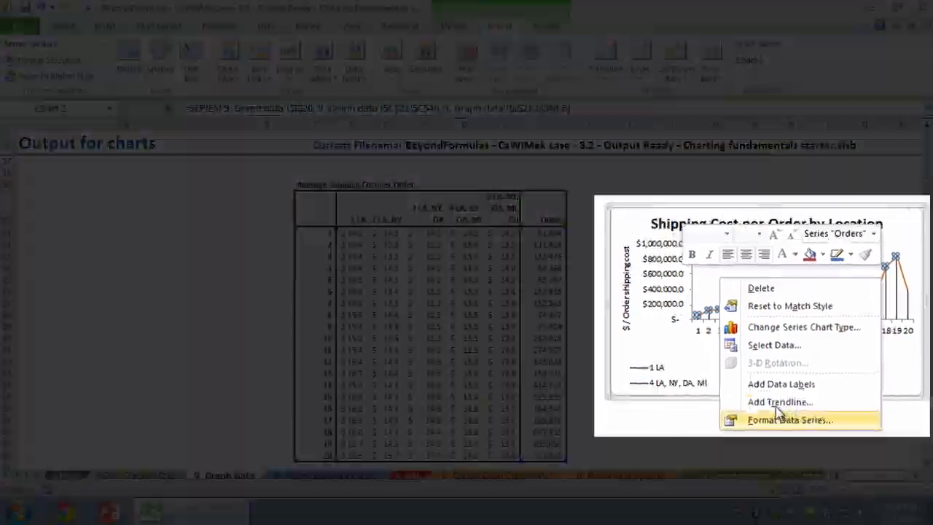
{"action": "left_click", "coordinate": [767, 418]}
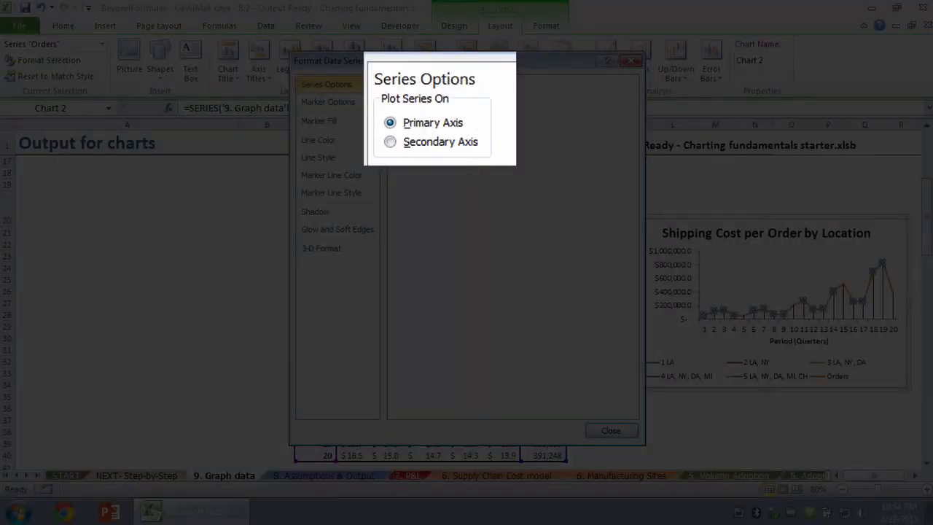
{"action": "left_click", "coordinate": [390, 141]}
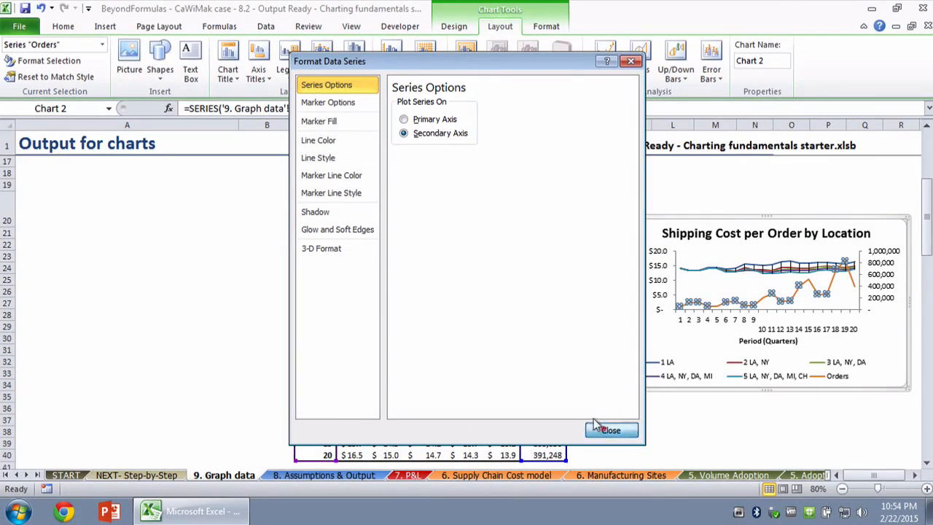
{"action": "left_click", "coordinate": [609, 431]}
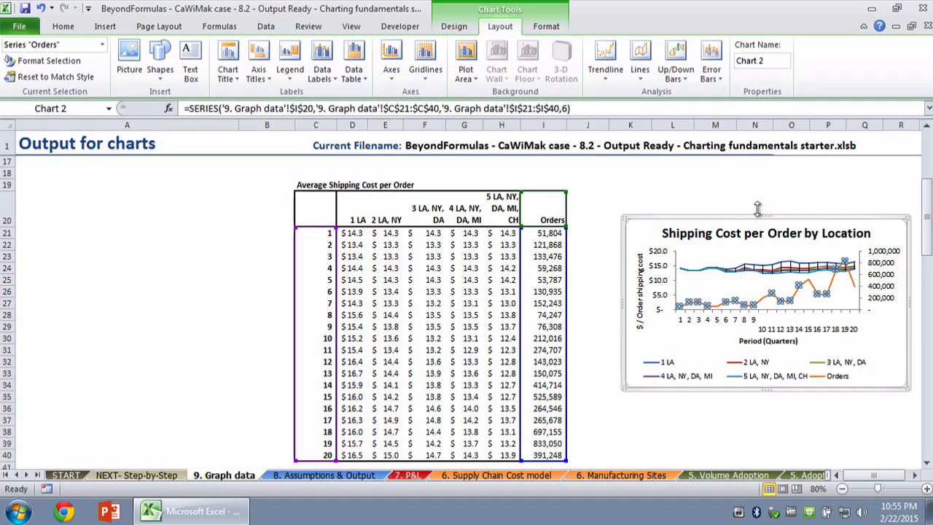
Step: Enlarge the chart upward from its upper edge and outward from its lower corner nearest the table
{"action": "left_click_drag", "start_coordinate": [766, 215], "coordinate": [766, 162]}
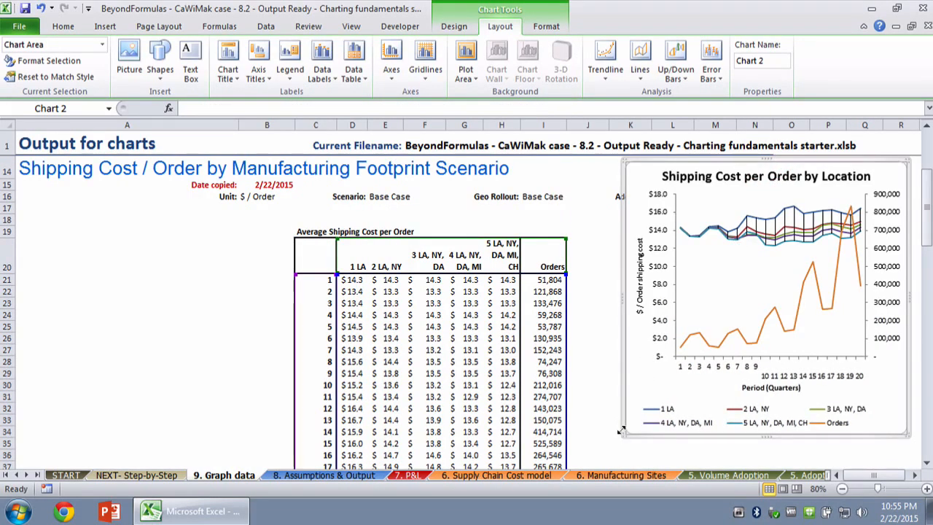
{"action": "left_click_drag", "start_coordinate": [621, 431], "coordinate": [584, 459]}
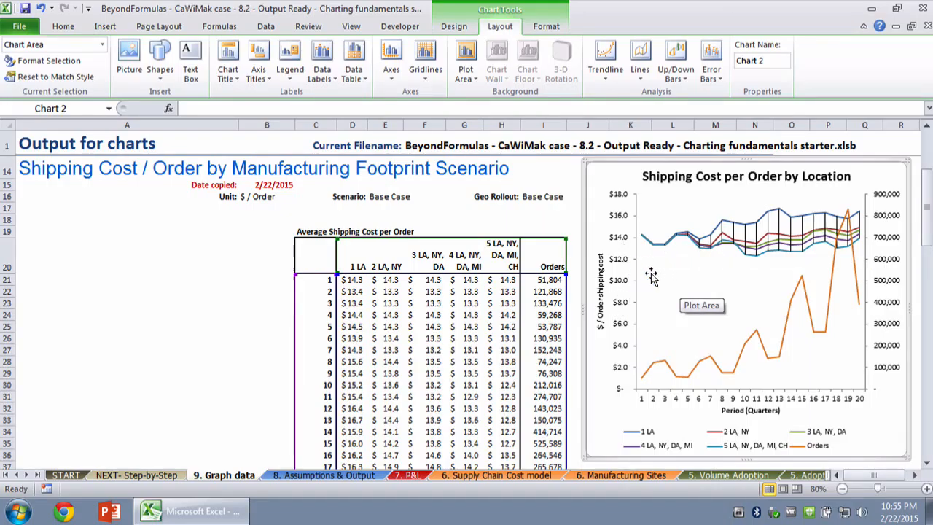
Step: Fix the minimum of the chart's primary vertical axis at 10.0
{"action": "left_click", "coordinate": [616, 276]}
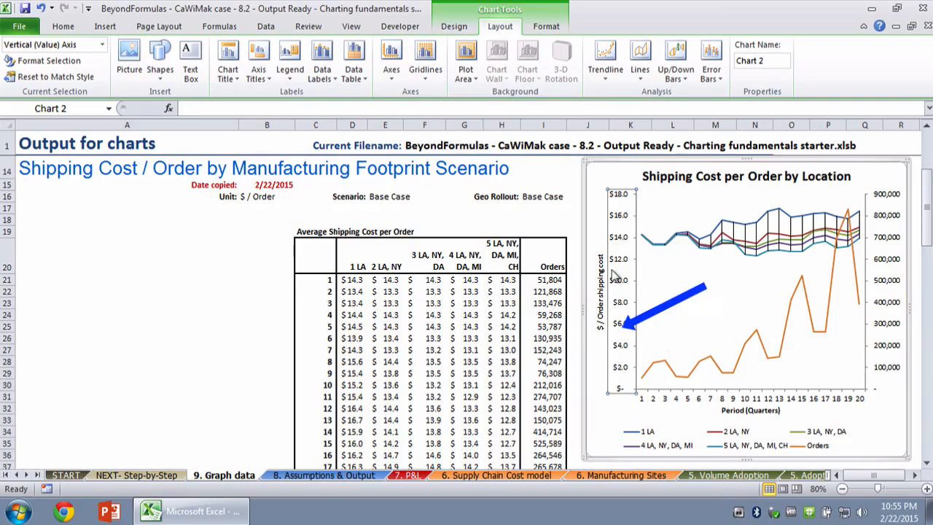
{"action": "right_click", "coordinate": [617, 277]}
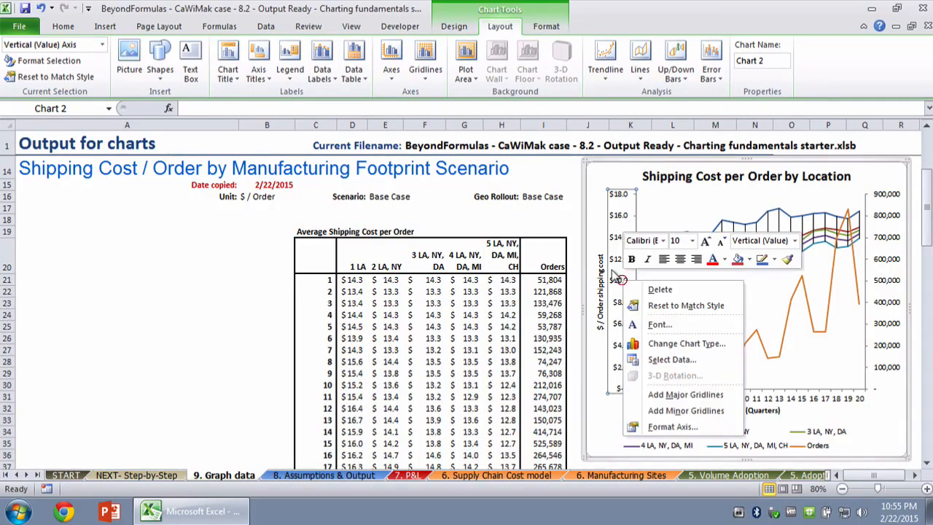
{"action": "left_click", "coordinate": [660, 426]}
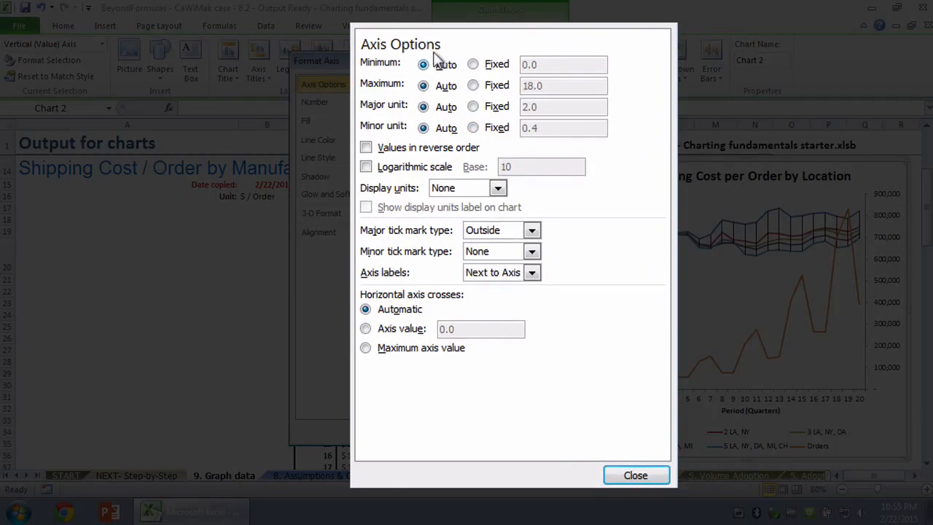
{"action": "left_click", "coordinate": [472, 65]}
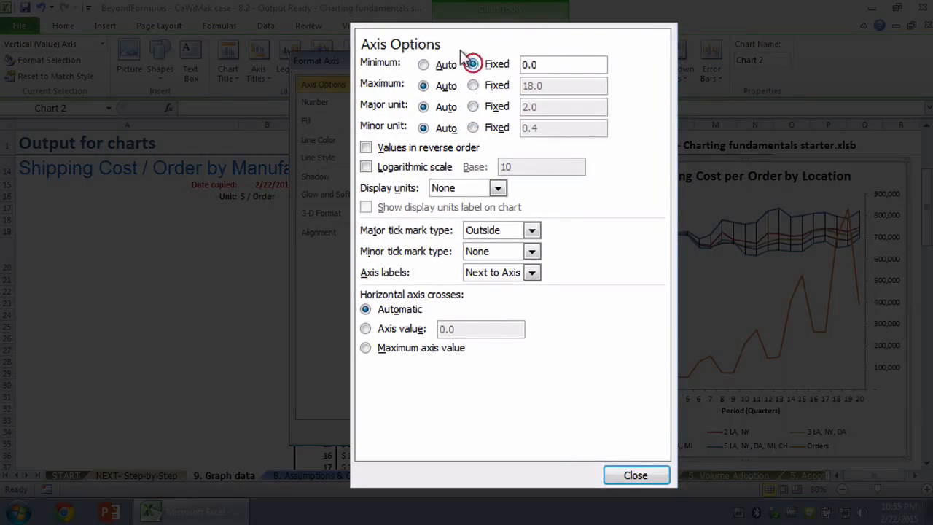
{"action": "left_click", "coordinate": [527, 64]}
{"action": "left_click", "coordinate": [524, 64]}
{"action": "type", "text": "1"}
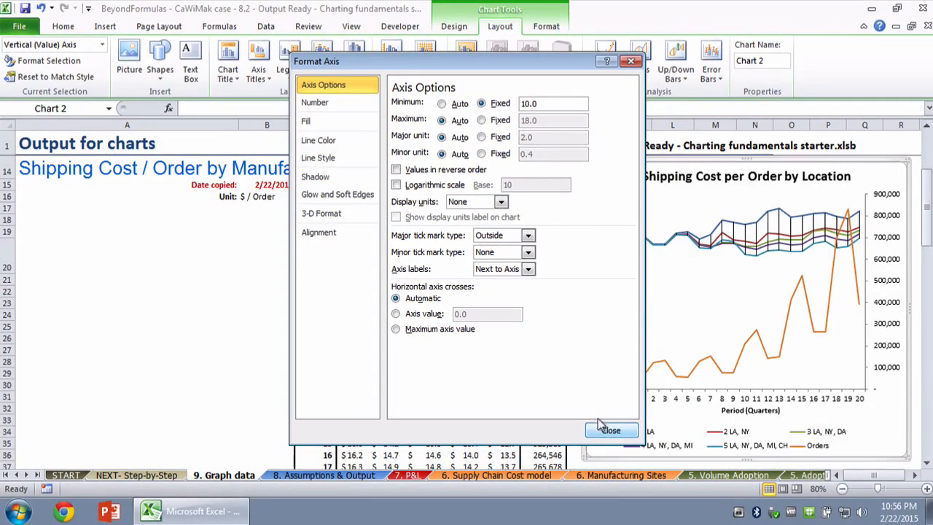
{"action": "left_click", "coordinate": [609, 428]}
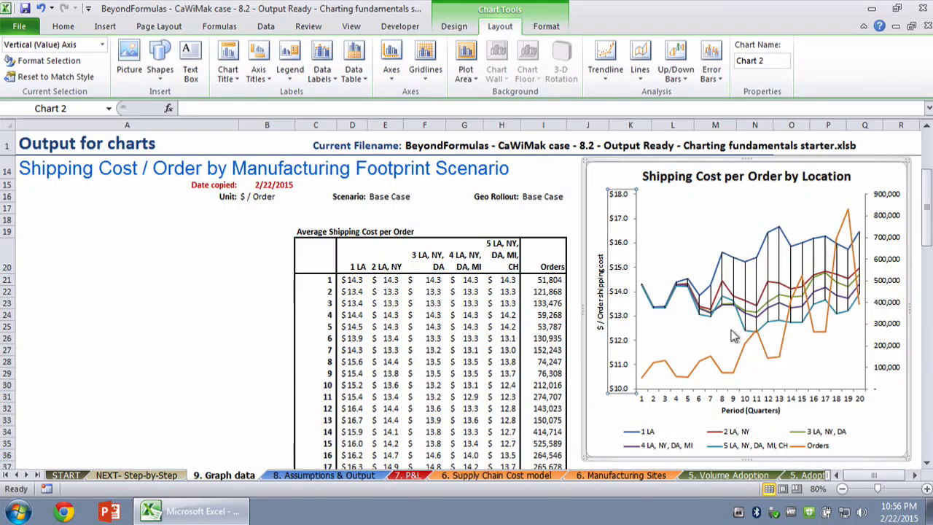
Step: Change the chart type of the Orders series to clustered column
{"action": "mouse_move", "coordinate": [733, 350]}
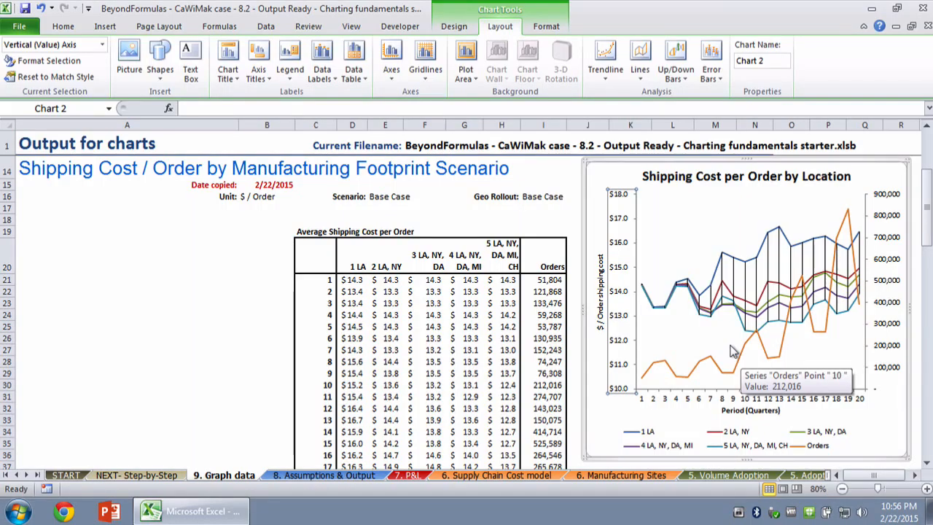
{"action": "left_click", "coordinate": [732, 350]}
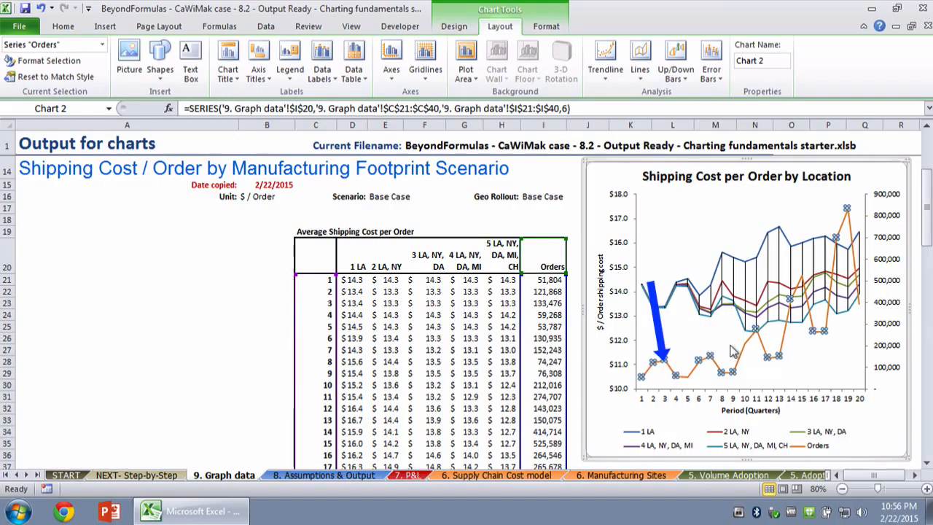
{"action": "right_click", "coordinate": [735, 370]}
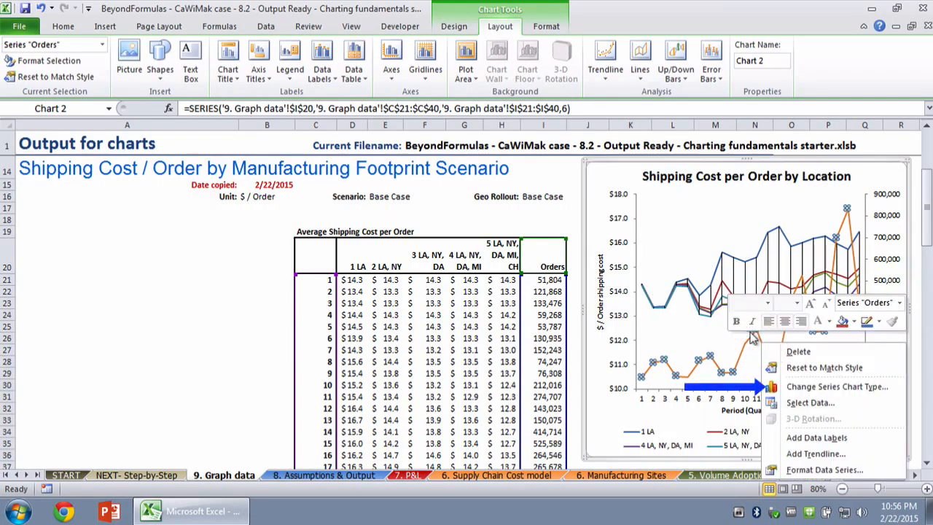
{"action": "left_click", "coordinate": [787, 385]}
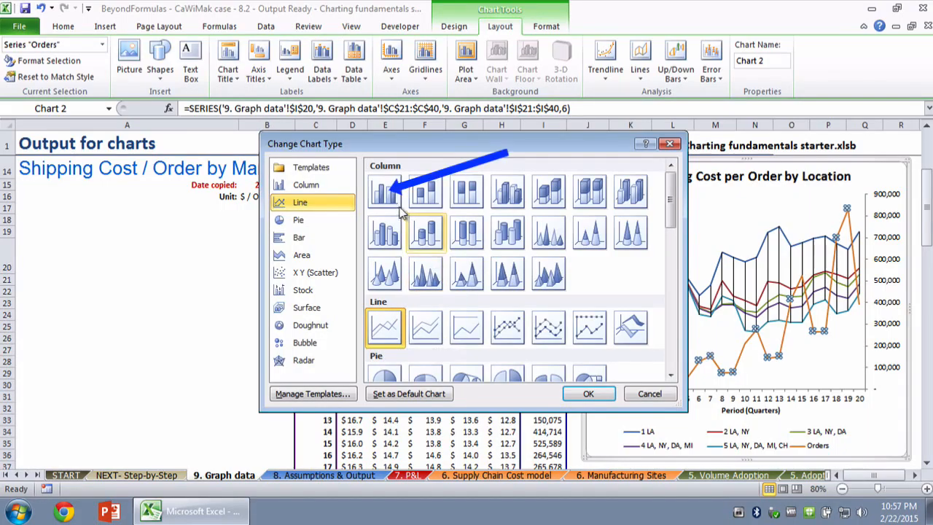
{"action": "left_click", "coordinate": [380, 189]}
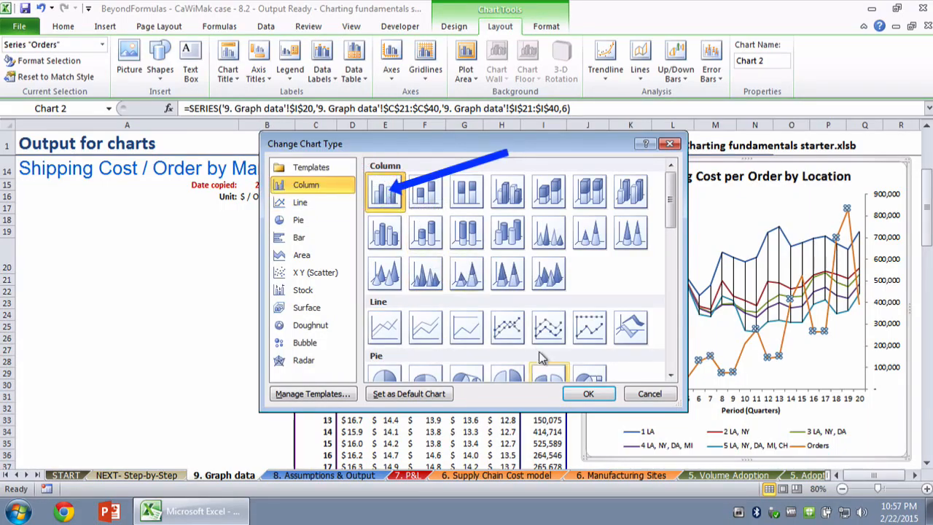
{"action": "left_click", "coordinate": [575, 392]}
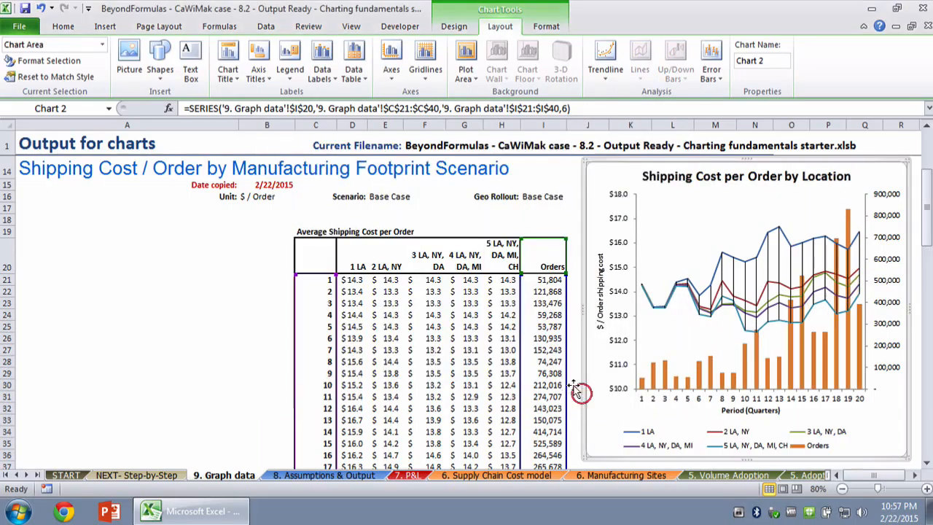
Step: Give the Orders columns a solid fill in the lightest orange theme color
{"action": "left_click", "coordinate": [748, 358]}
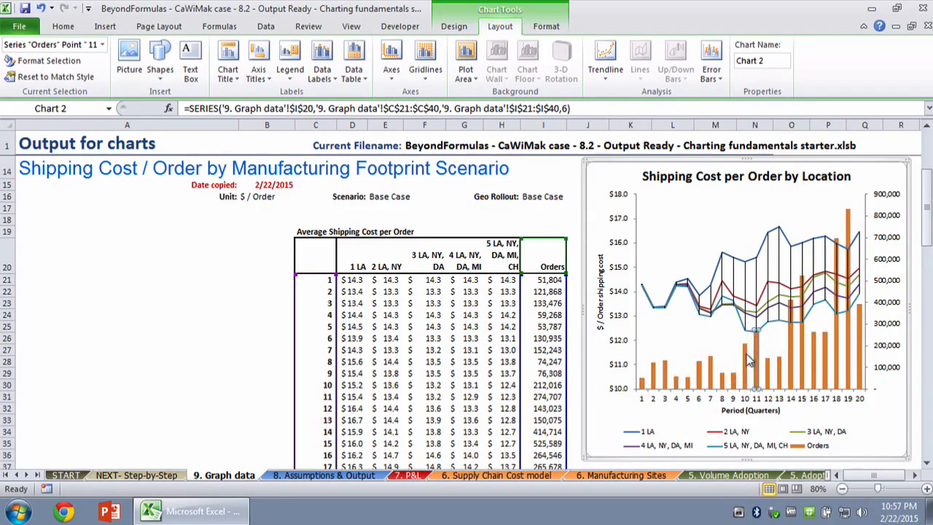
{"action": "right_click", "coordinate": [748, 364]}
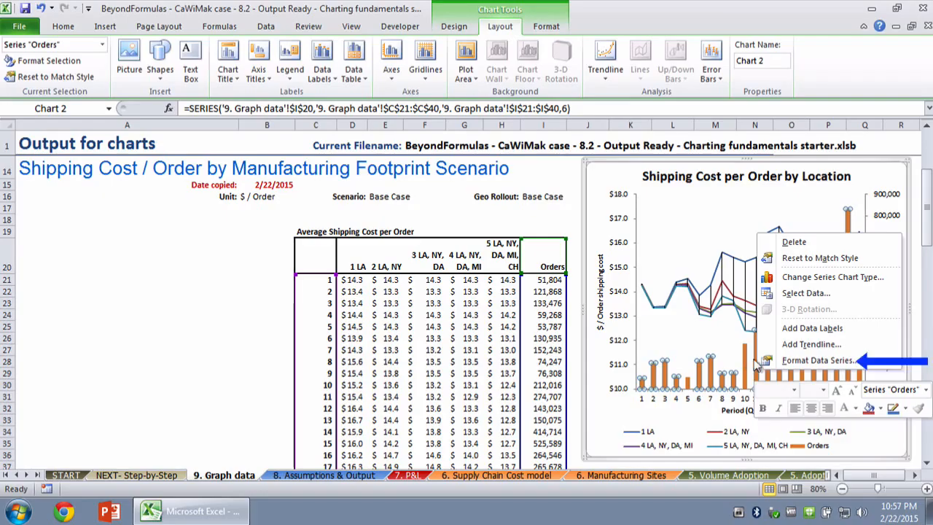
{"action": "left_click", "coordinate": [799, 359]}
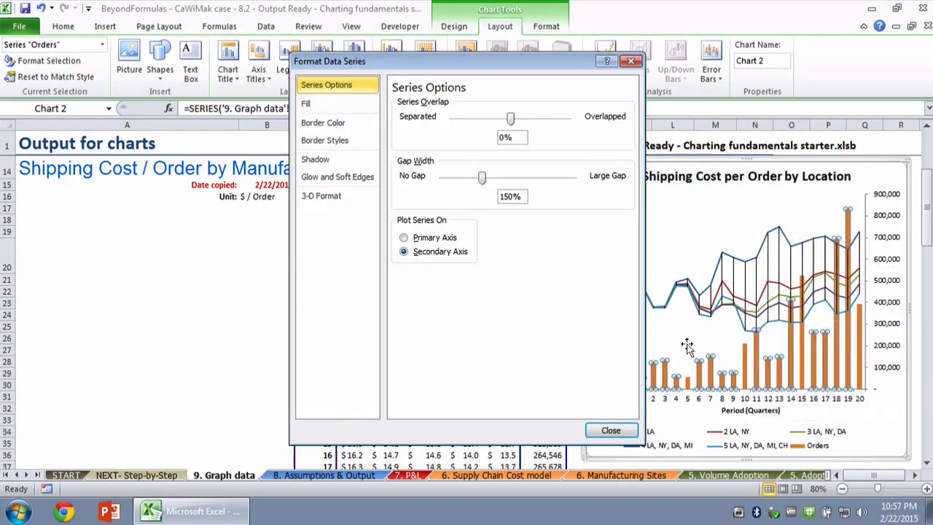
{"action": "left_click", "coordinate": [306, 102]}
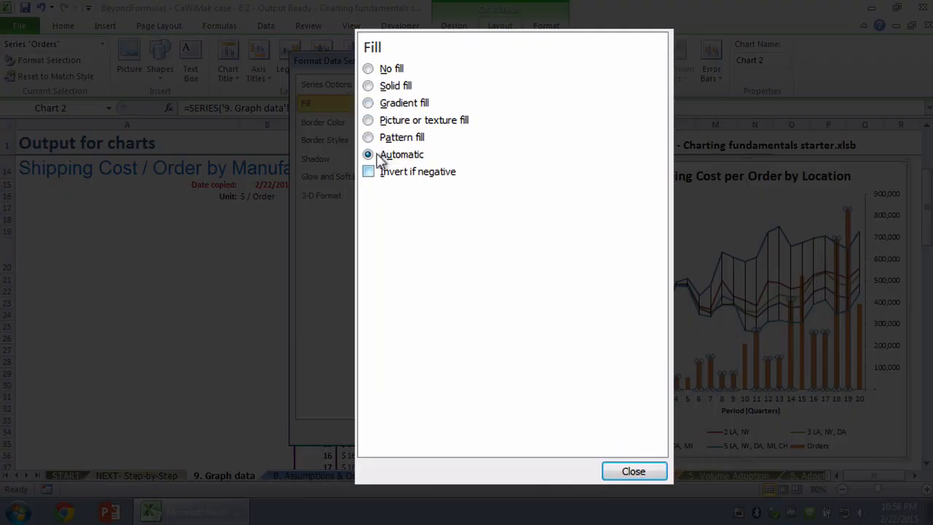
{"action": "left_click", "coordinate": [368, 85]}
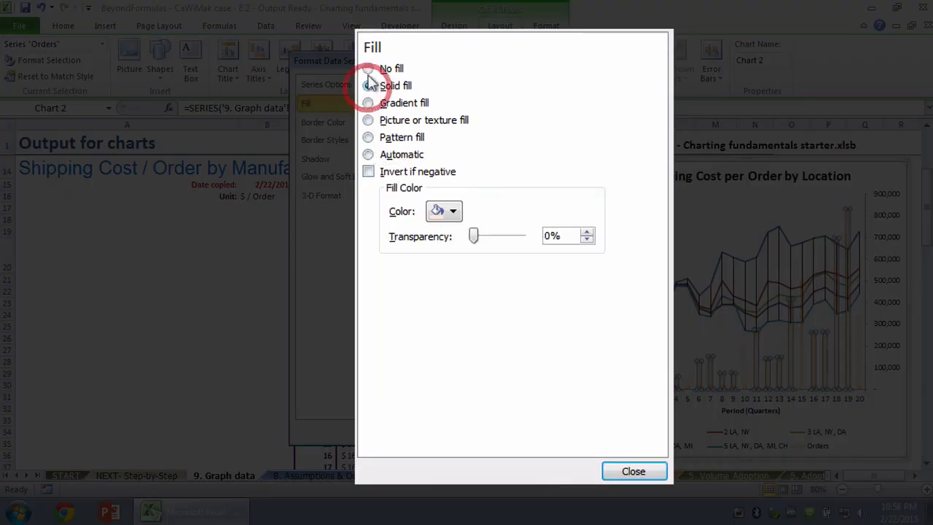
{"action": "left_click", "coordinate": [440, 209]}
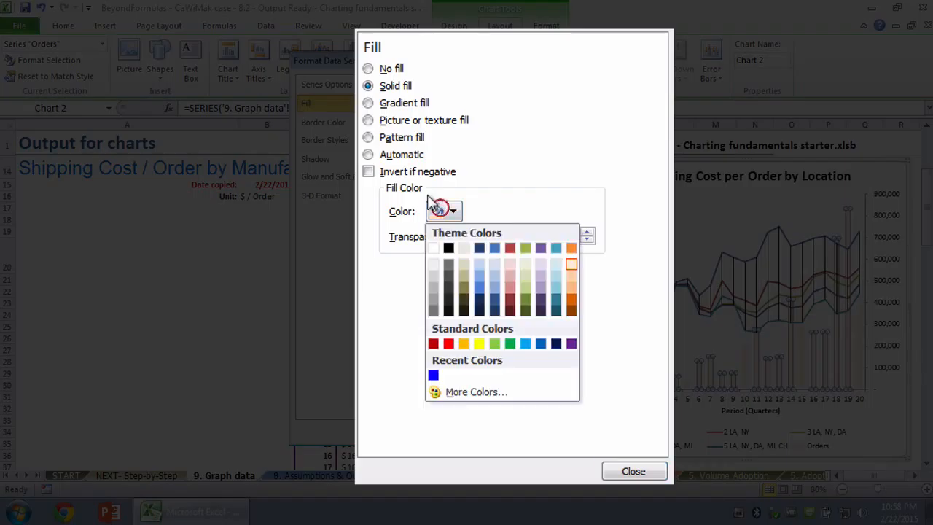
{"action": "left_click", "coordinate": [571, 263]}
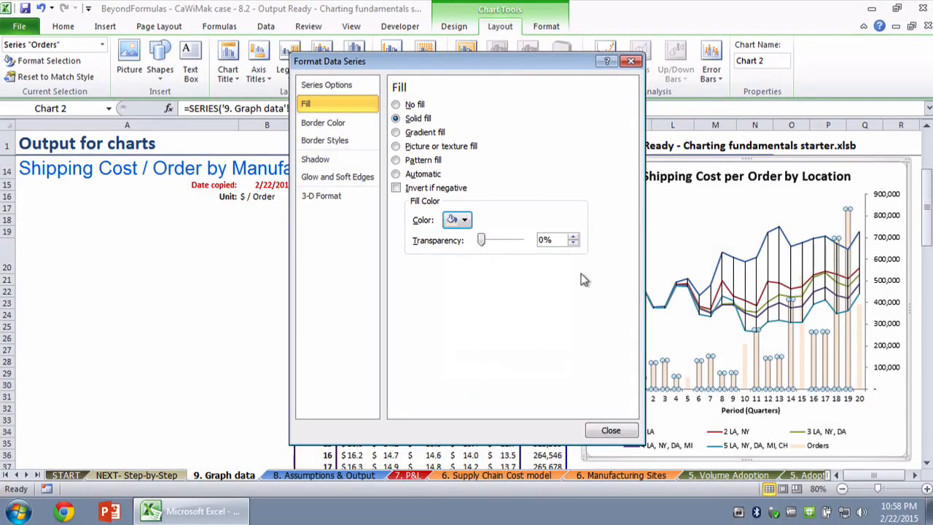
{"action": "left_click", "coordinate": [605, 429]}
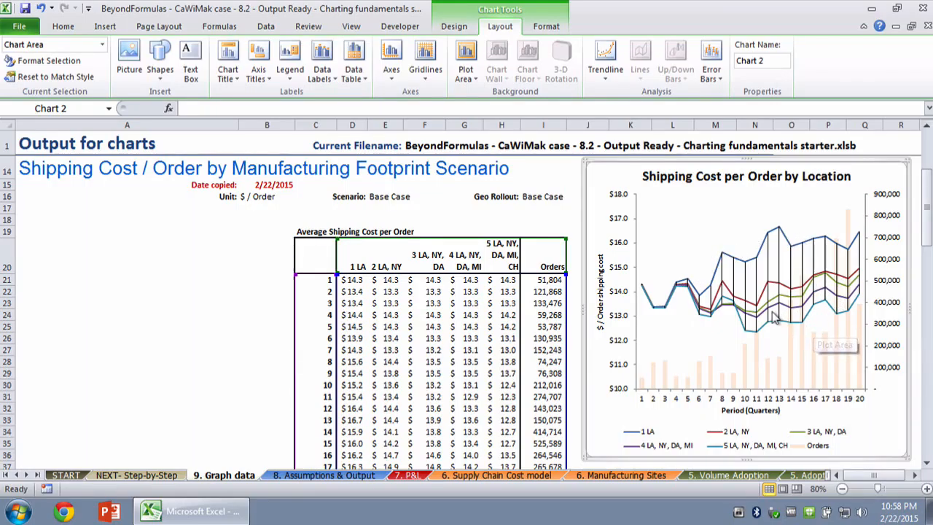
{"action": "mouse_move", "coordinate": [774, 317]}
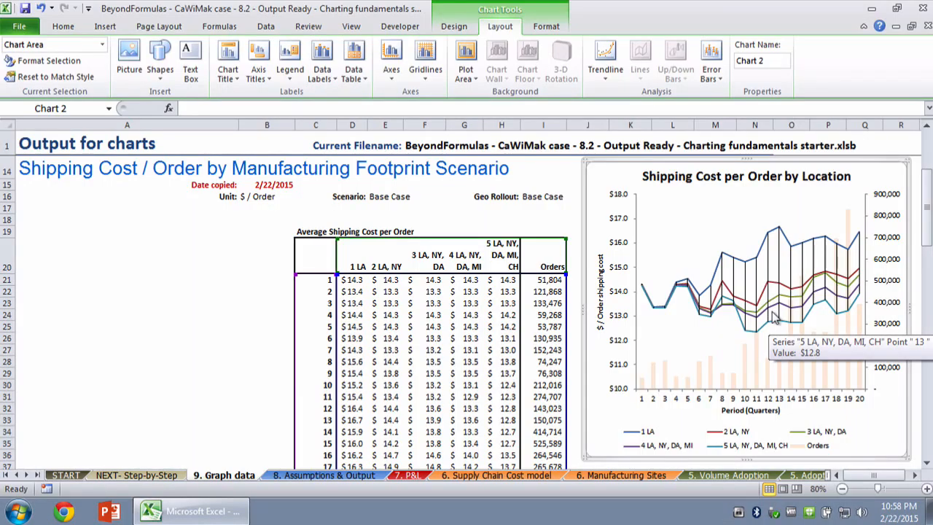
{"action": "left_click", "coordinate": [699, 371]}
{"action": "right_click", "coordinate": [698, 372]}
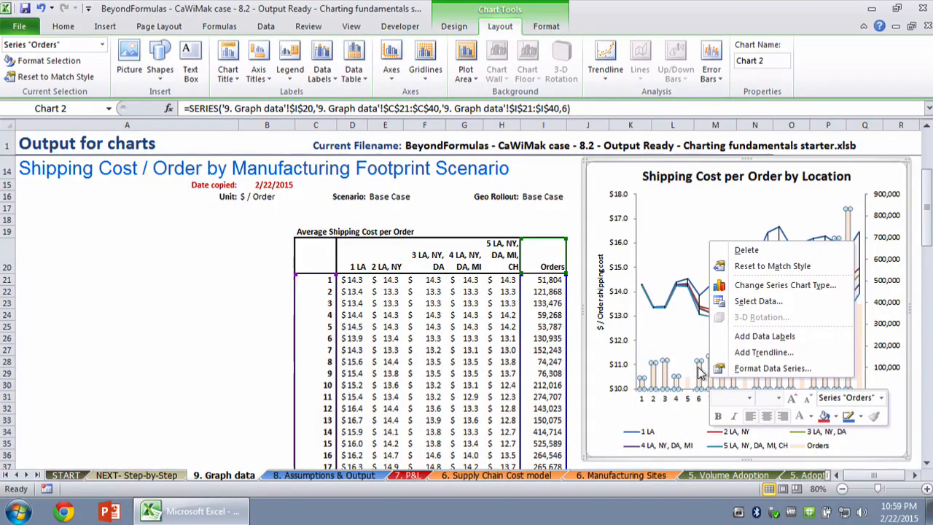
{"action": "key", "text": "Escape"}
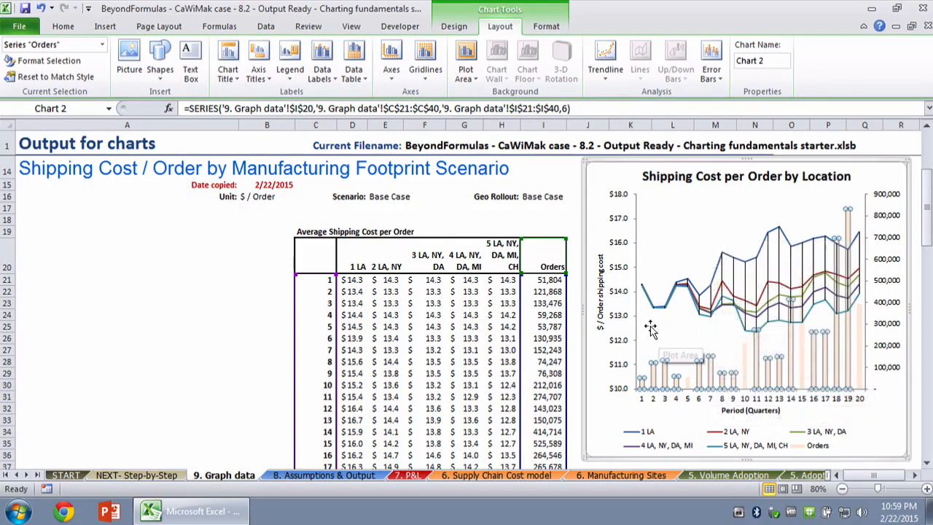
Step: Name the Orders values in I21:I40 chtOrders
{"action": "left_click", "coordinate": [578, 314]}
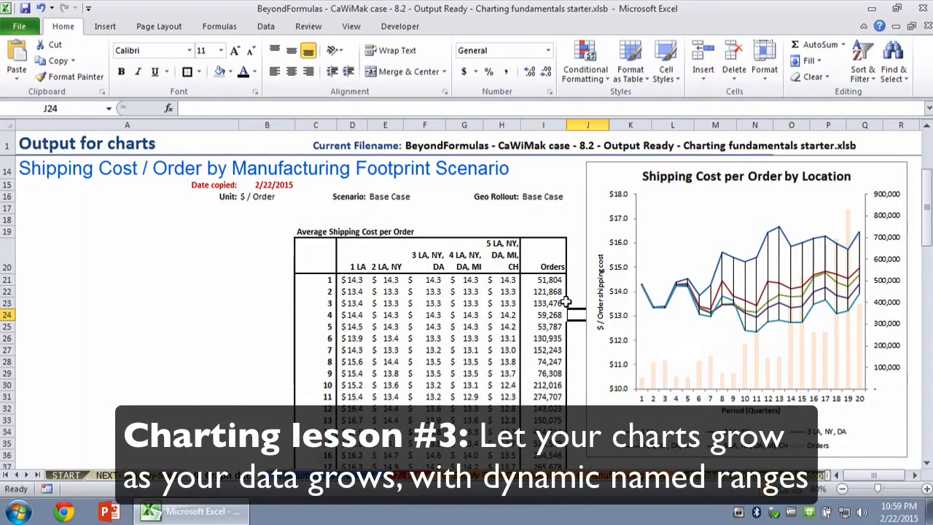
{"action": "scroll", "coordinate": [566, 302], "scroll_direction": "down", "scroll_amount": 1}
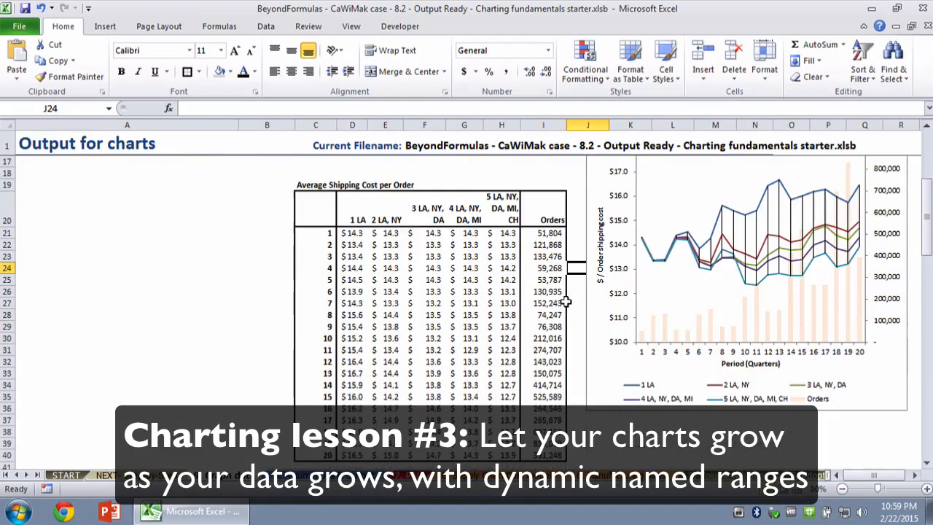
{"action": "left_click", "coordinate": [533, 223]}
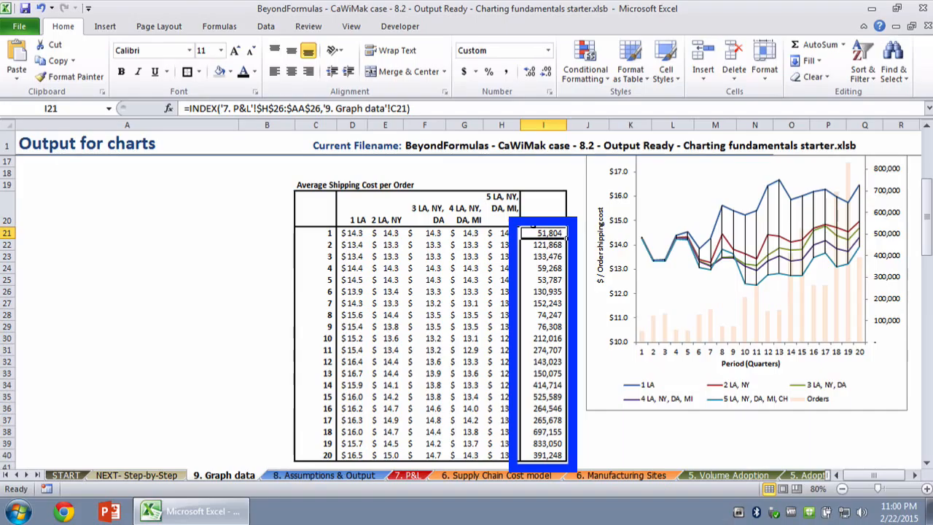
{"action": "key", "text": "ctrl+shift+Down"}
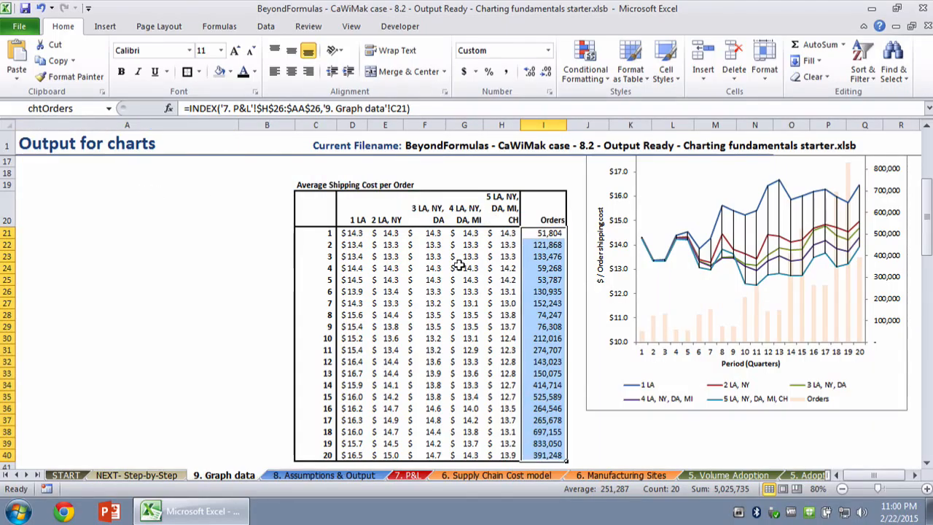
Step: Begin redefining the name chtOrders as an OFFSET formula starting from the header cell $I$20, 1 row down and 0 columns across
{"action": "left_click", "coordinate": [219, 26]}
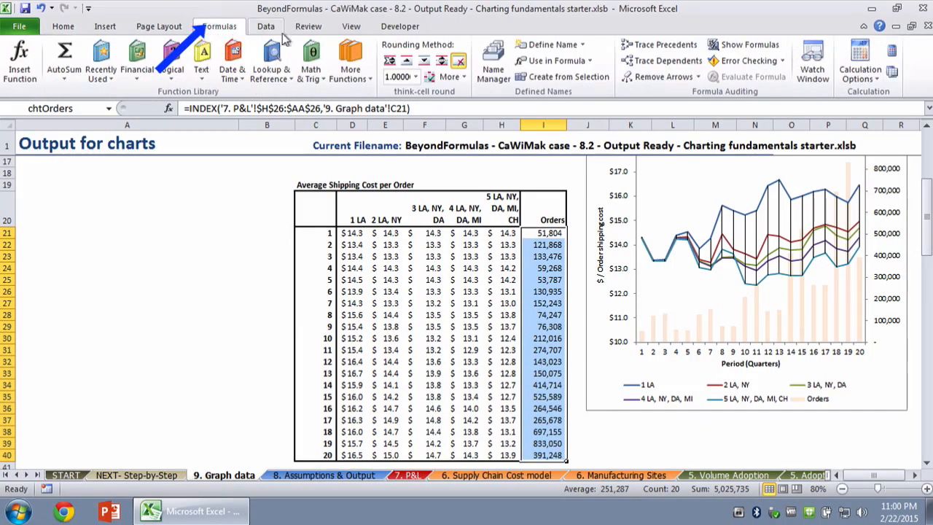
{"action": "left_click", "coordinate": [490, 64]}
{"action": "scroll", "coordinate": [757, 273], "scroll_direction": "down", "scroll_amount": 1}
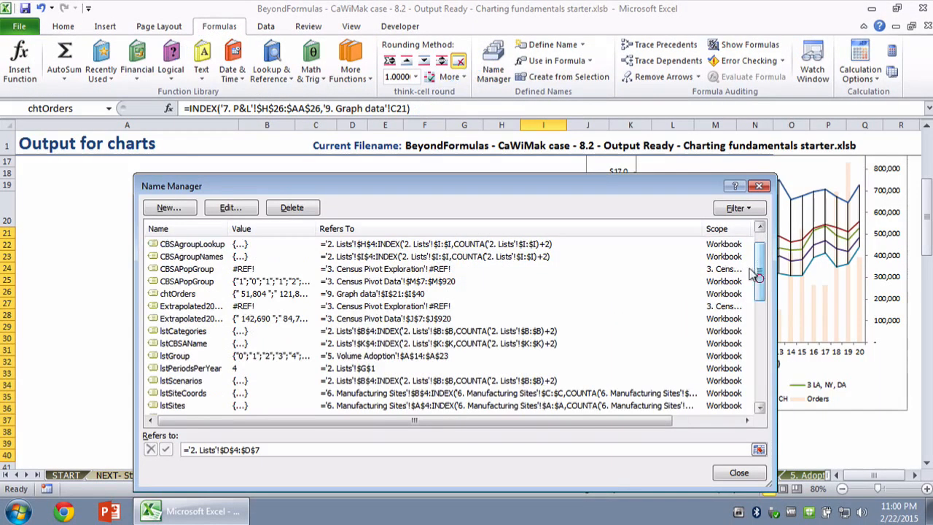
{"action": "left_click", "coordinate": [177, 293]}
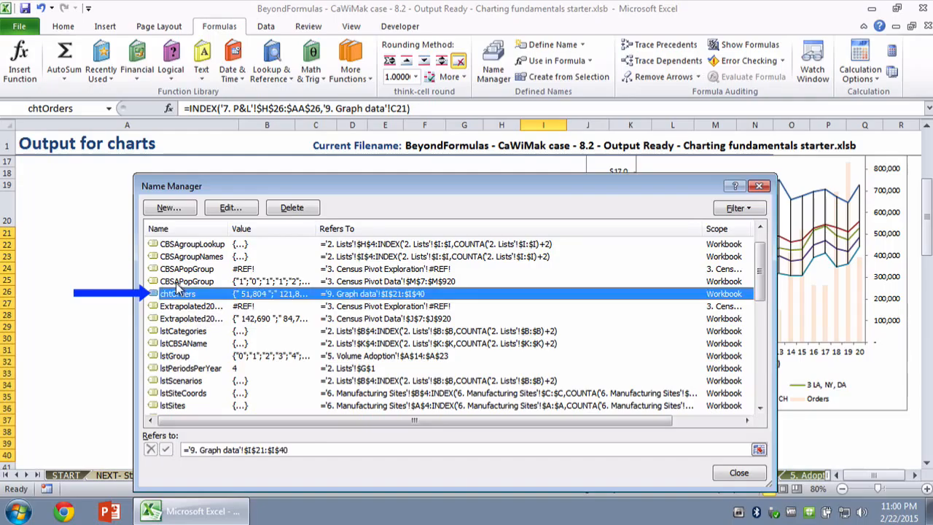
{"action": "left_click", "coordinate": [222, 205]}
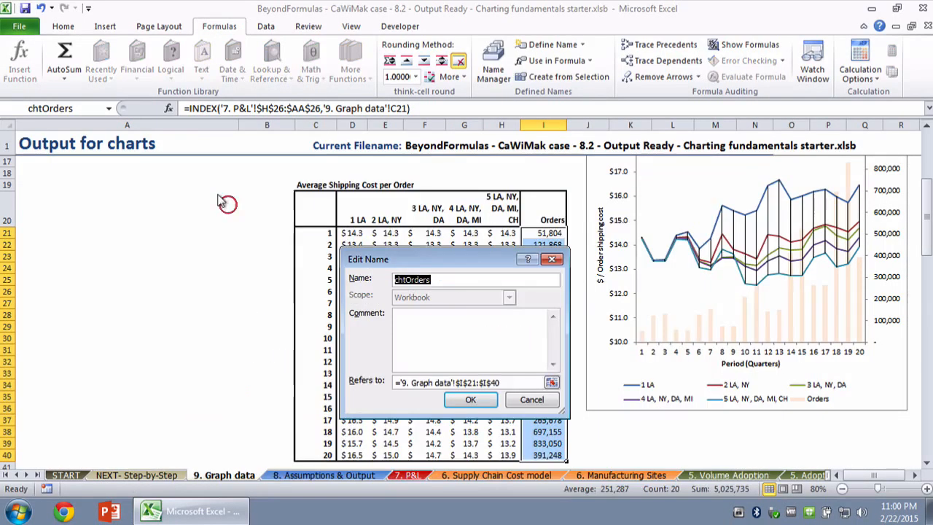
{"action": "left_click", "coordinate": [401, 381]}
{"action": "left_click_drag", "start_coordinate": [401, 381], "coordinate": [514, 388]}
{"action": "type", "text": "offset"}
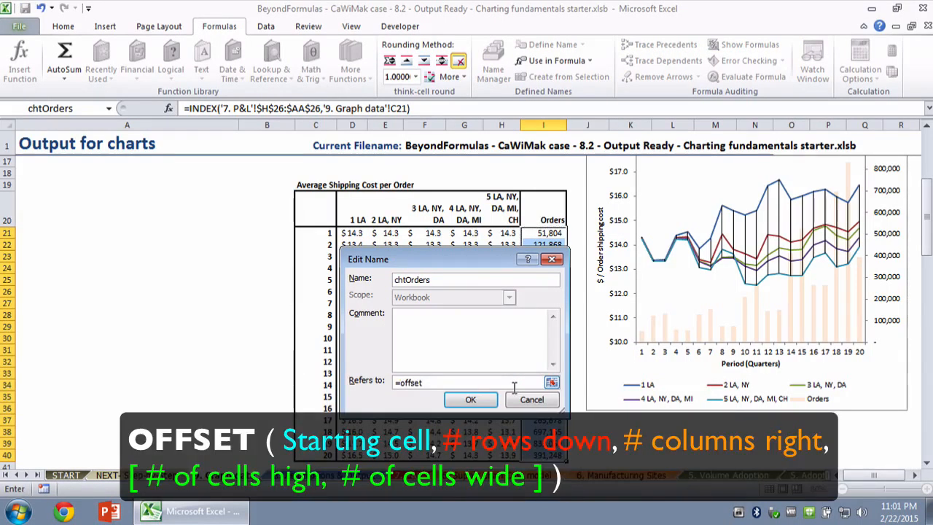
{"action": "type", "text": "("}
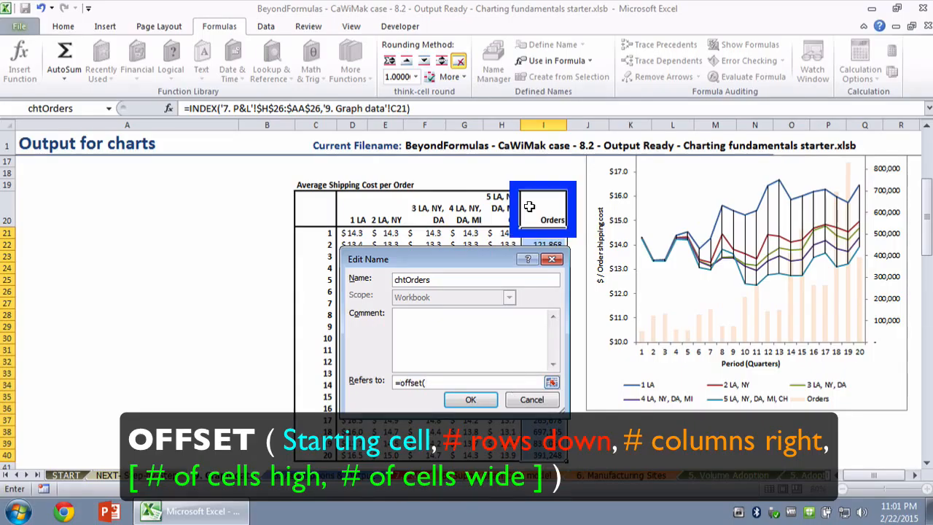
{"action": "left_click", "coordinate": [530, 207]}
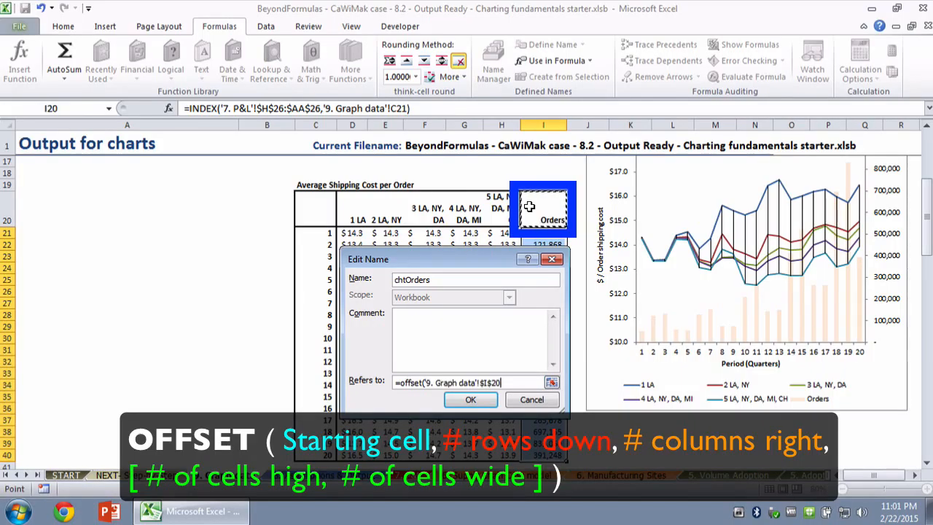
{"action": "type", "text": ",1,0"}
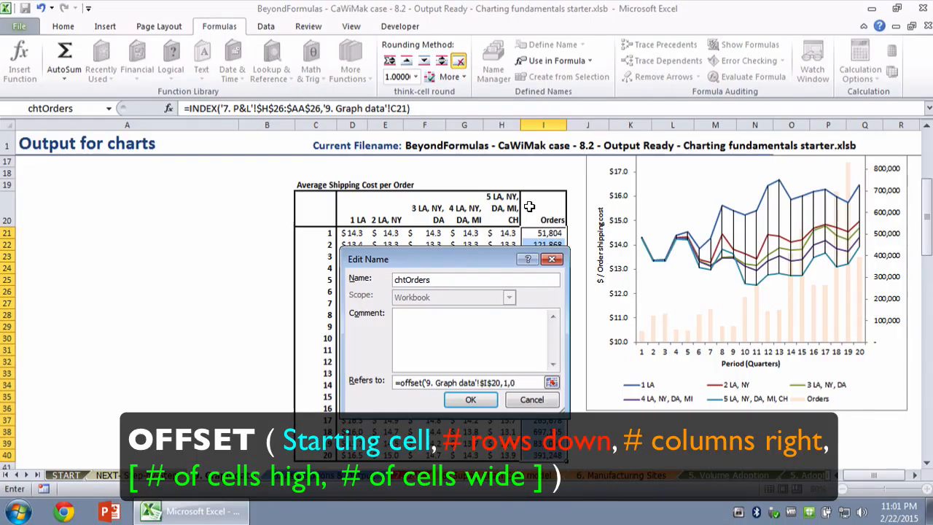
Step: Complete the chtOrders formula with COUNTA of $I$21:$I$42 as its height and 1 as its width, and save it
{"action": "type", "text": "nta"}
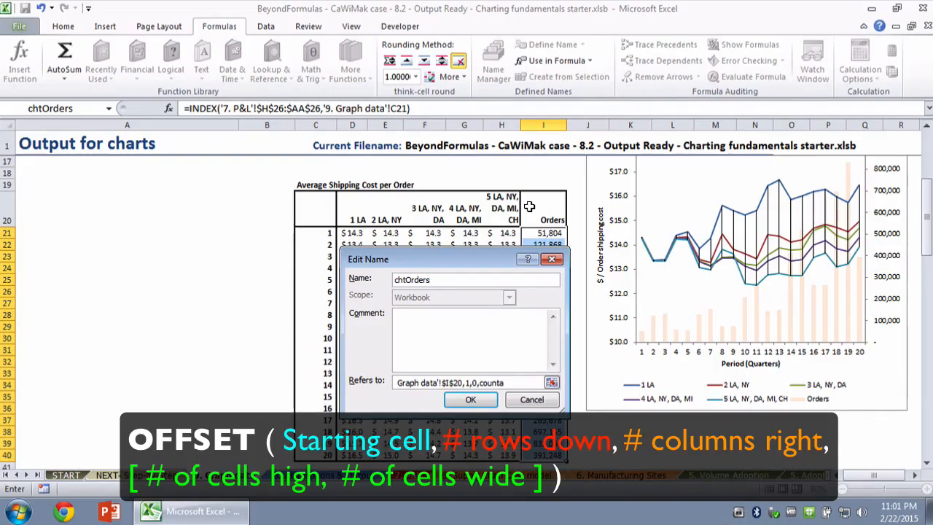
{"action": "type", "text": "("}
{"action": "left_click", "coordinate": [531, 230]}
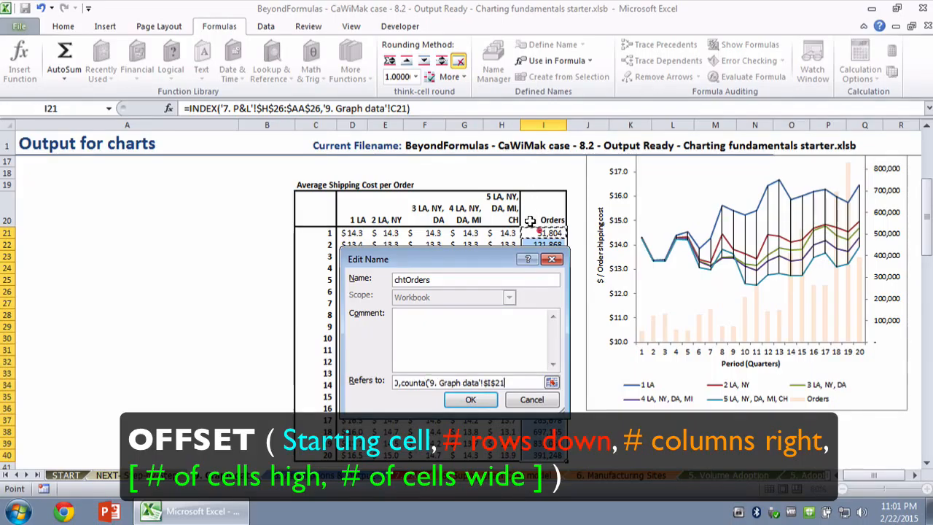
{"action": "left_click_drag", "start_coordinate": [535, 232], "coordinate": [540, 399]}
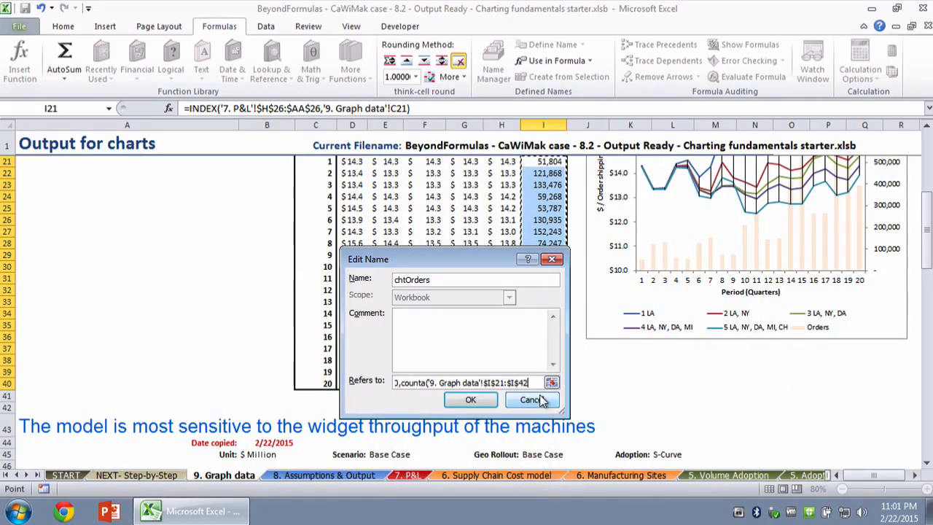
{"action": "type", "text": "),1)"}
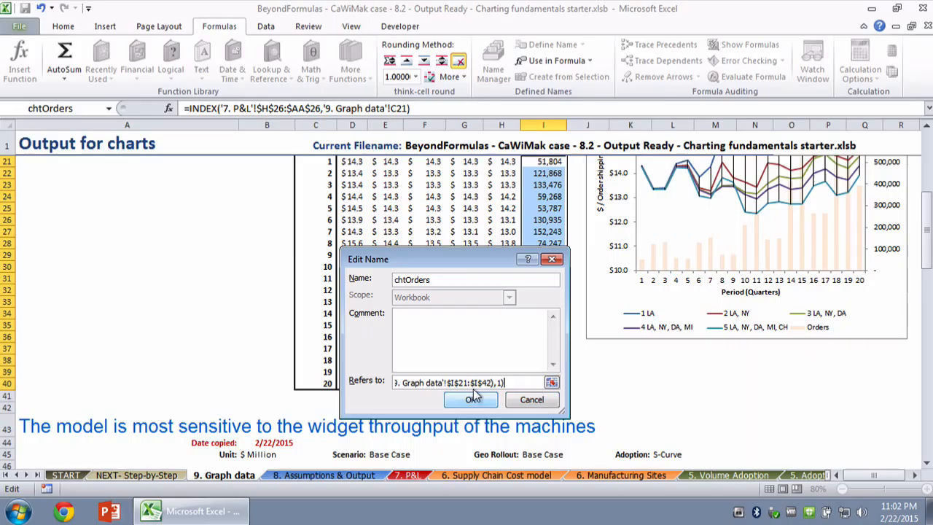
{"action": "left_click", "coordinate": [470, 399]}
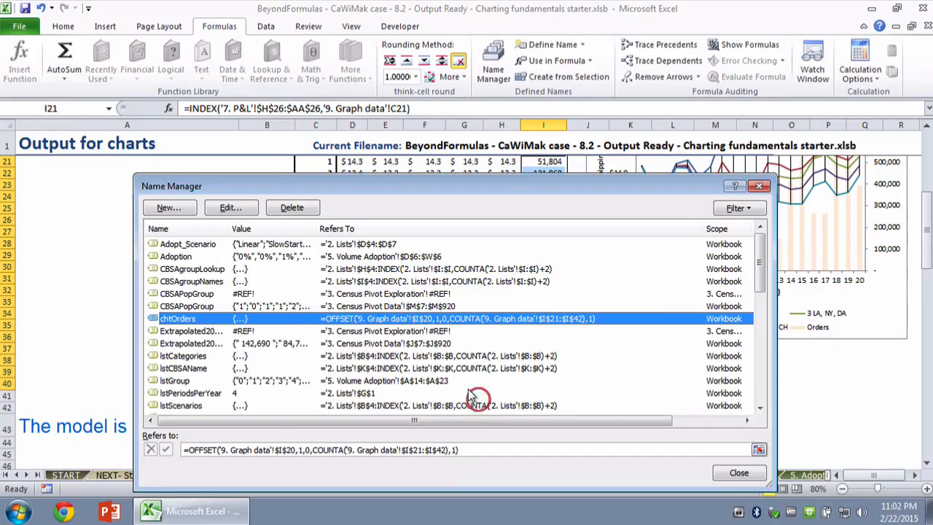
Step: Check which cells chtOrders refers to, with the Name Manager narrowed and moved clear of the Orders column
{"action": "left_click", "coordinate": [336, 449]}
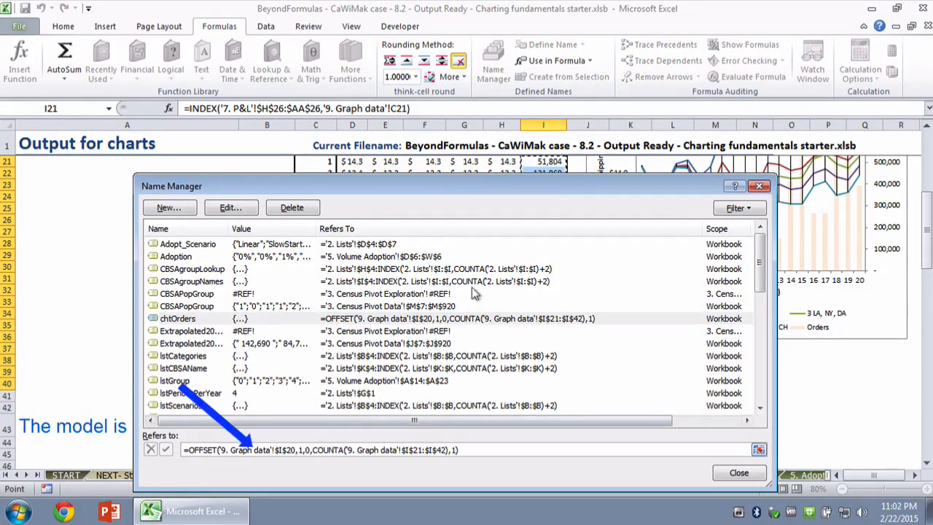
{"action": "left_click_drag", "start_coordinate": [769, 230], "coordinate": [495, 230]}
{"action": "left_click_drag", "start_coordinate": [419, 175], "coordinate": [315, 160]}
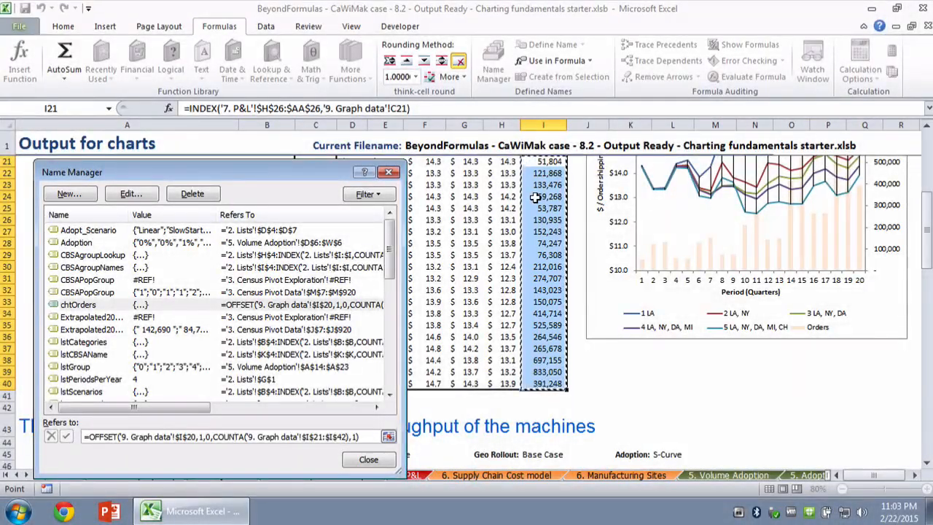
{"action": "left_click", "coordinate": [362, 457]}
Step: Name the period numbers in C21:C40 chtPeriods
{"action": "key", "text": "Down"}
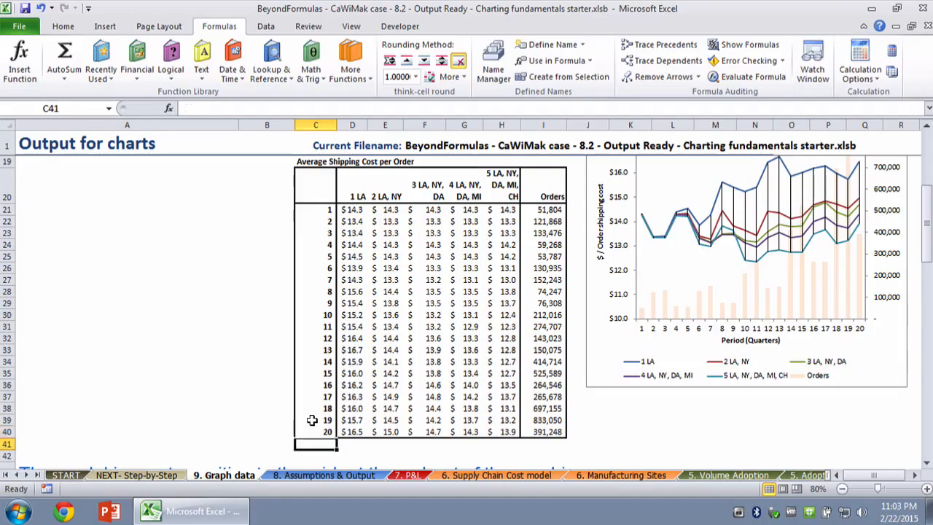
{"action": "key", "text": "Up"}
{"action": "key", "text": "ctrl+shift+Up"}
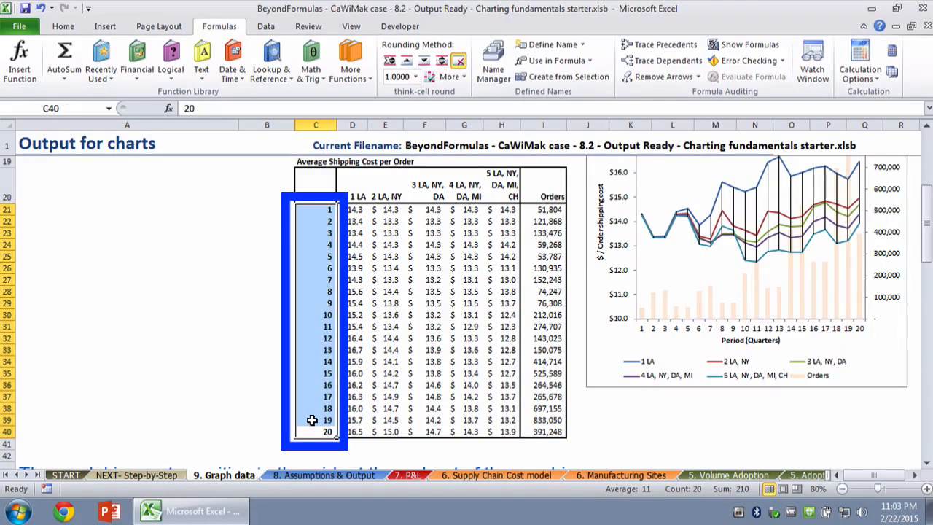
{"action": "left_click", "coordinate": [81, 110]}
{"action": "type", "text": "ch"}
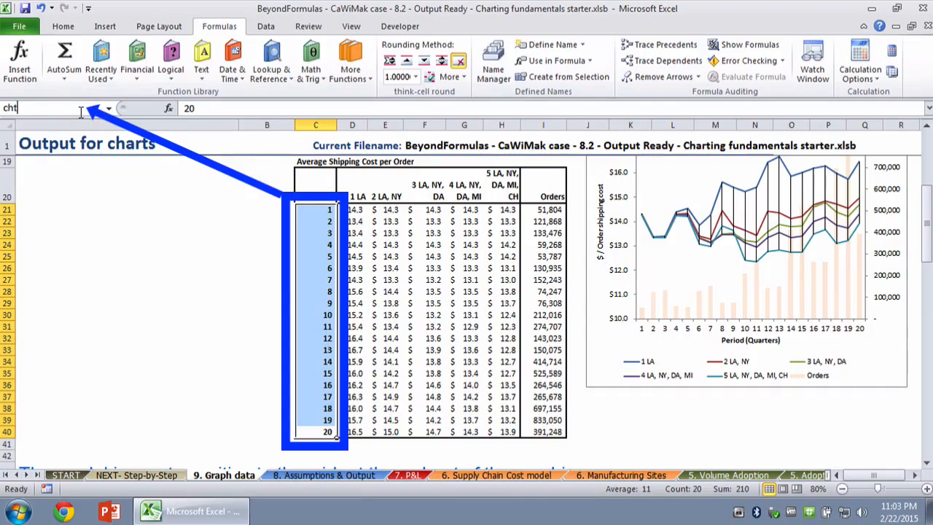
{"action": "type", "text": "tPeriods"}
{"action": "key", "text": "Return"}
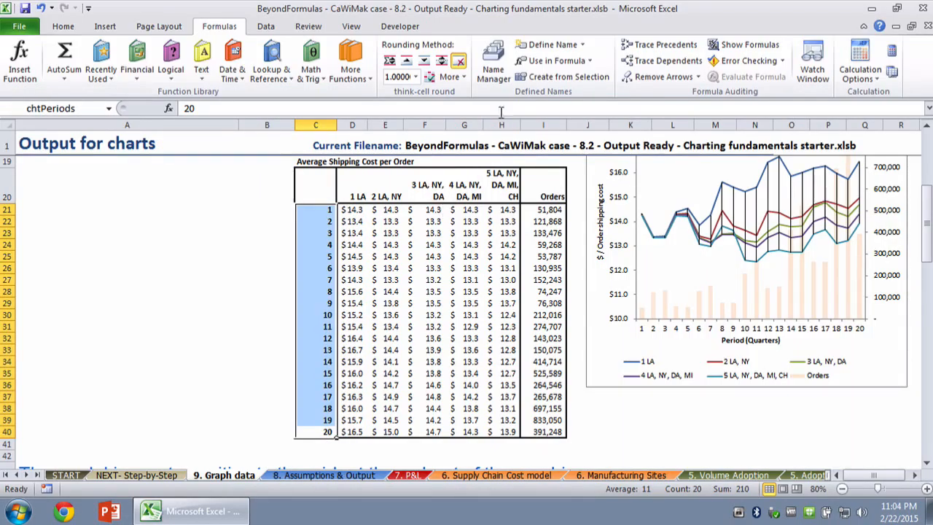
Step: Begin redefining the name chtPeriods as an OFFSET formula starting from cell $C$20, 1 row down and 0 columns across
{"action": "left_click", "coordinate": [490, 55]}
{"action": "left_click", "coordinate": [58, 317]}
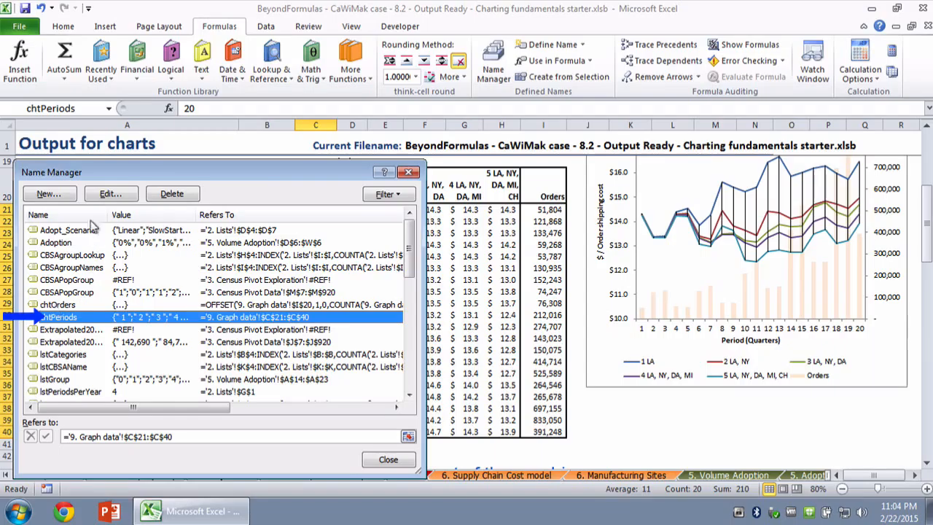
{"action": "left_click", "coordinate": [102, 191]}
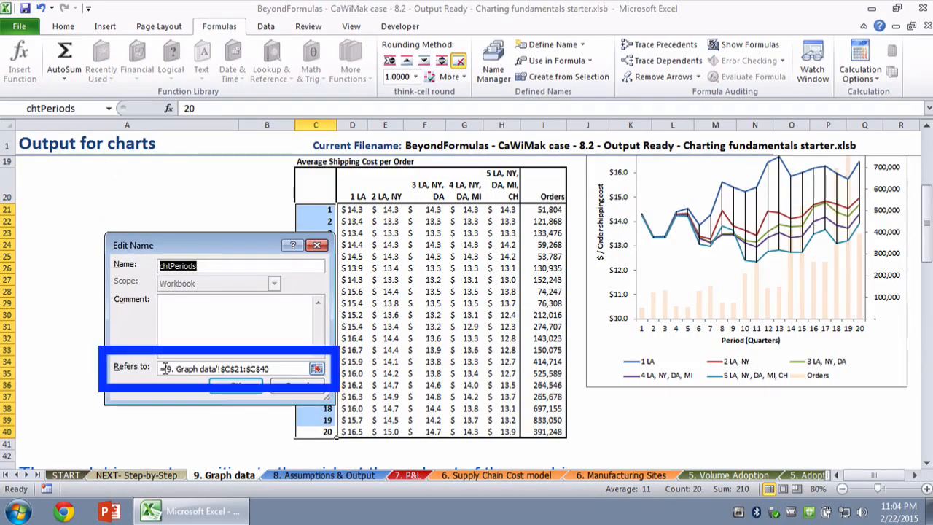
{"action": "left_click_drag", "start_coordinate": [162, 369], "coordinate": [285, 372]}
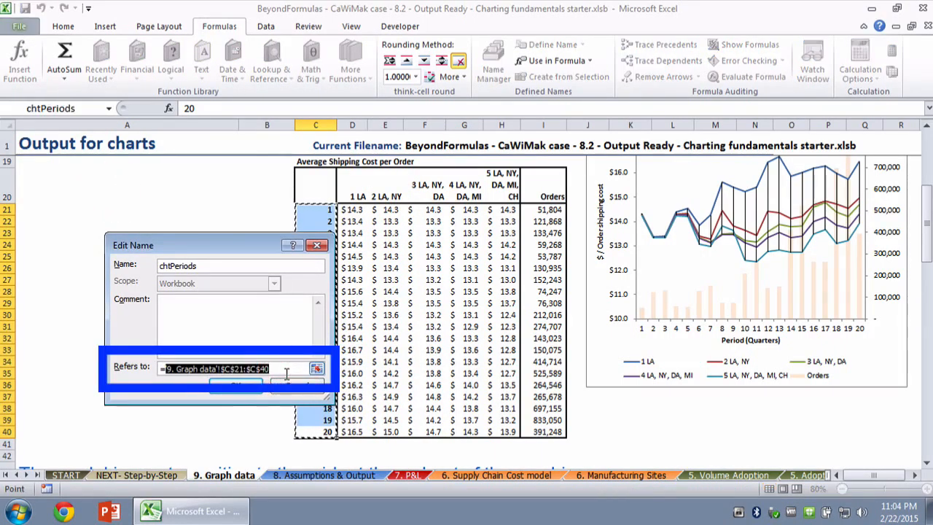
{"action": "type", "text": "offset"}
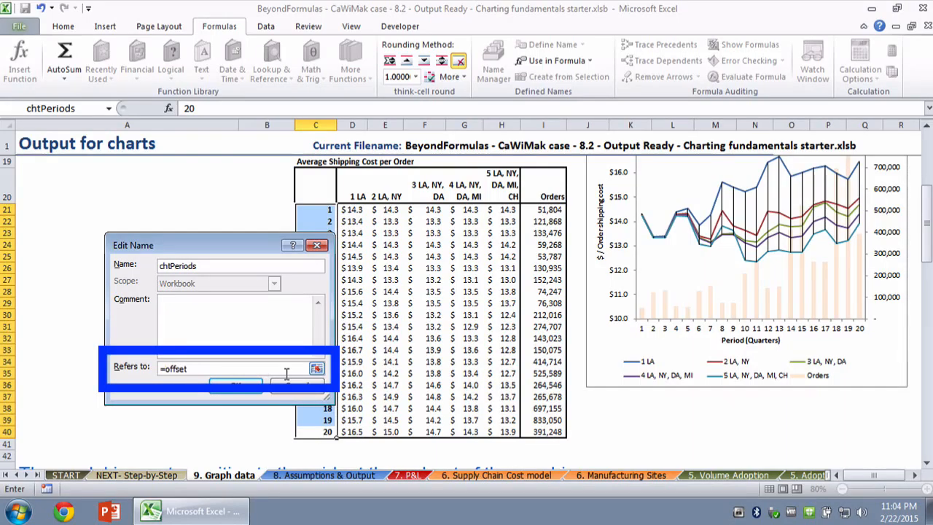
{"action": "type", "text": "("}
{"action": "left_click", "coordinate": [309, 183]}
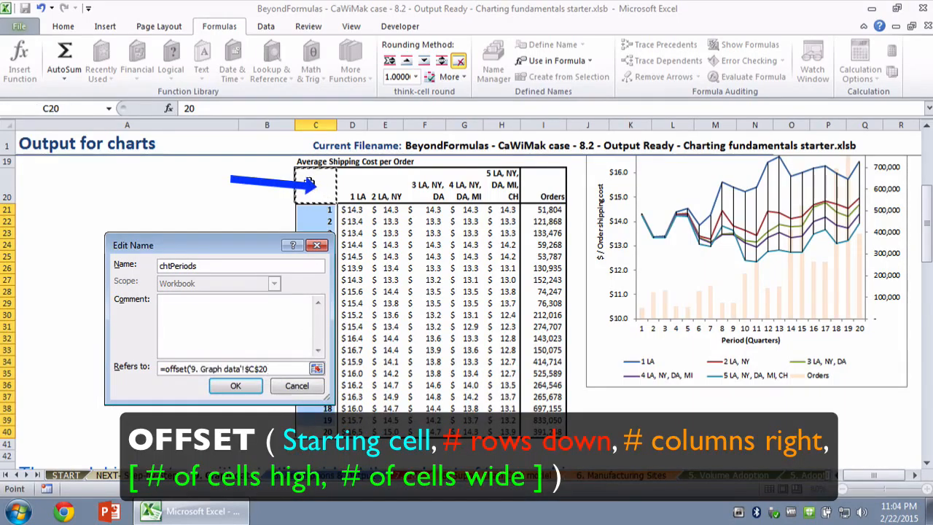
{"action": "type", "text": ",1,0"}
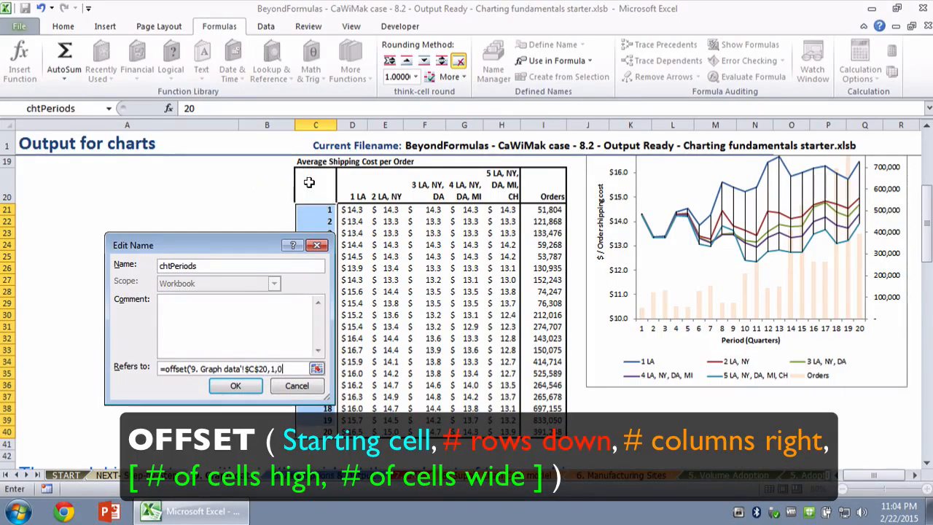
Step: Complete the chtPeriods formula with COUNTA of $C$21:$C$42 as its height and 1 as its width, save it and check its range
{"action": "type", "text": ",counta("}
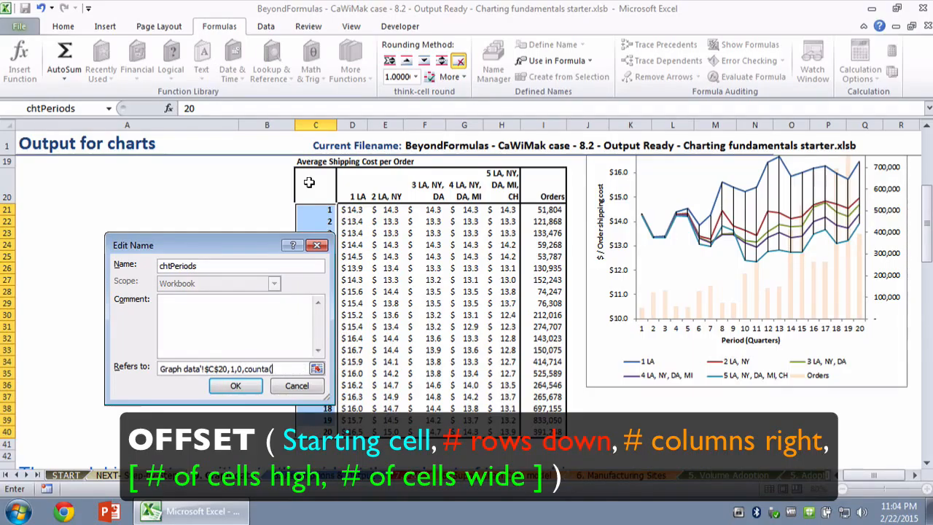
{"action": "left_click", "coordinate": [314, 206]}
{"action": "left_click_drag", "start_coordinate": [314, 206], "coordinate": [317, 455]}
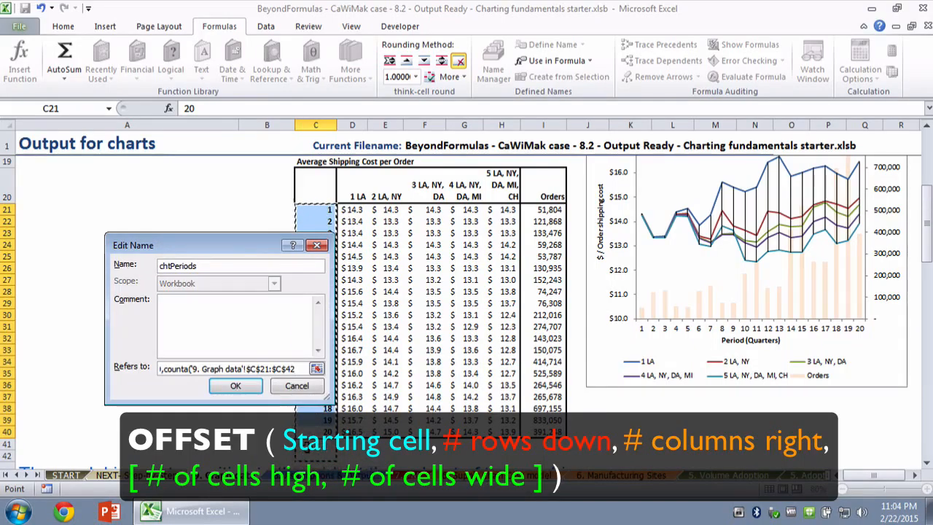
{"action": "type", "text": ")"}
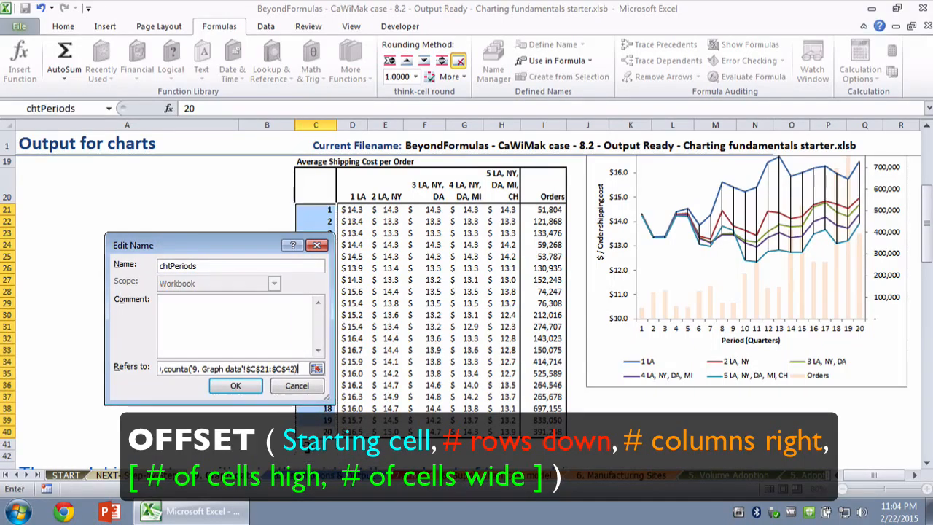
{"action": "type", "text": ",1)"}
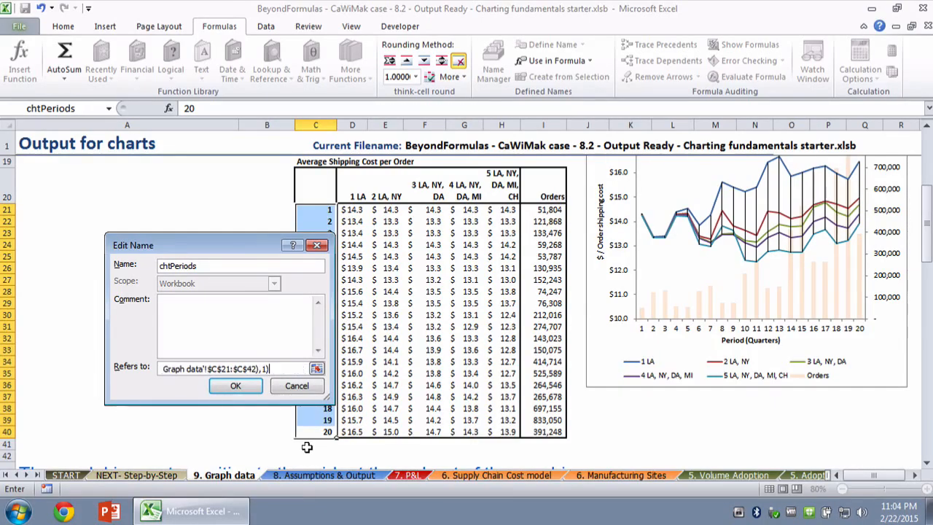
{"action": "left_click", "coordinate": [239, 385]}
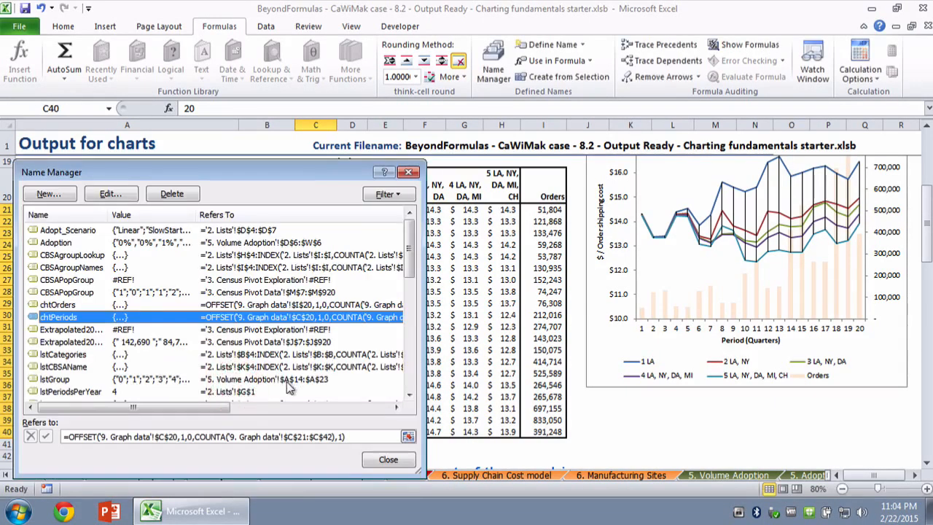
{"action": "left_click", "coordinate": [273, 436]}
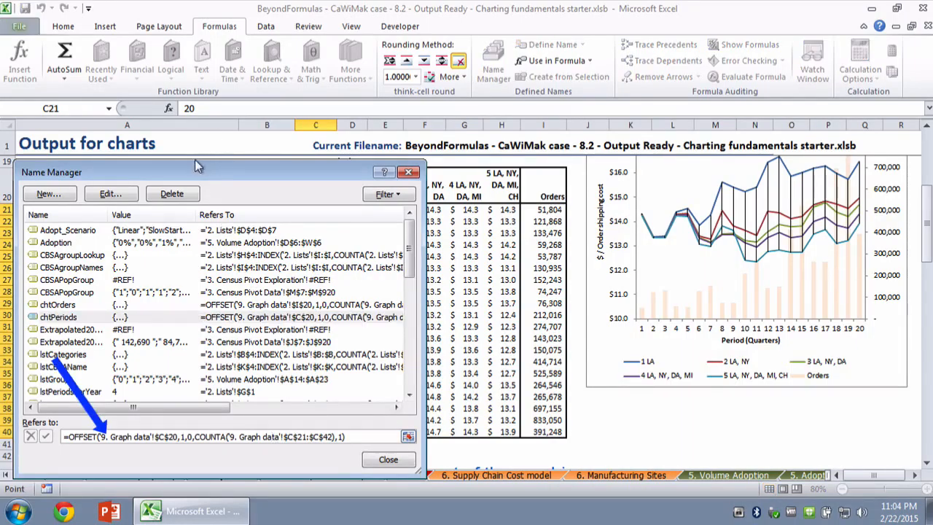
Step: Close the Name Manager and add a test row below the table with period 21 in C41 and 400000 orders in I41
{"action": "left_click_drag", "start_coordinate": [204, 171], "coordinate": [659, 155]}
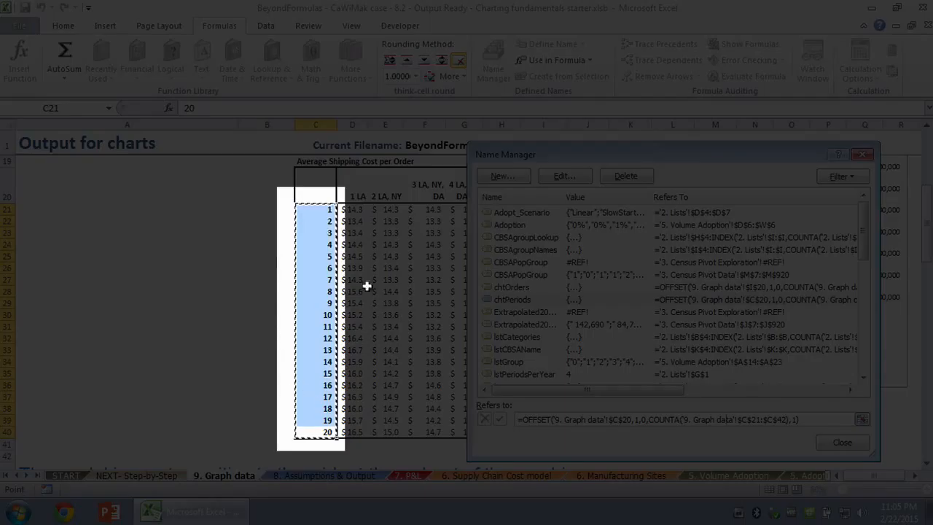
{"action": "left_click", "coordinate": [845, 443]}
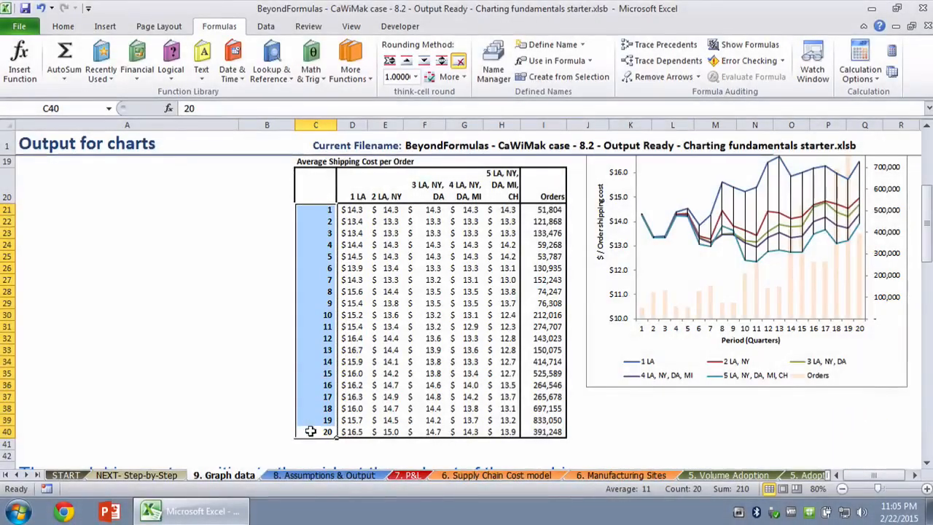
{"action": "left_click", "coordinate": [305, 442]}
{"action": "type", "text": "21"}
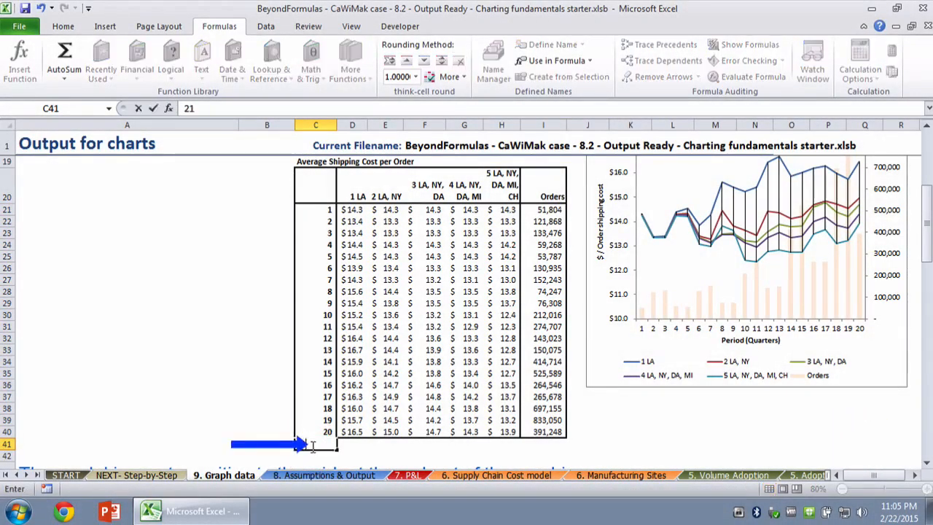
{"action": "key", "text": "Right"}
{"action": "key", "text": "Right"}
{"action": "key", "text": "Right"}
{"action": "key", "text": "Right"}
{"action": "key", "text": "Right"}
{"action": "key", "text": "Right"}
{"action": "type", "text": "400"}
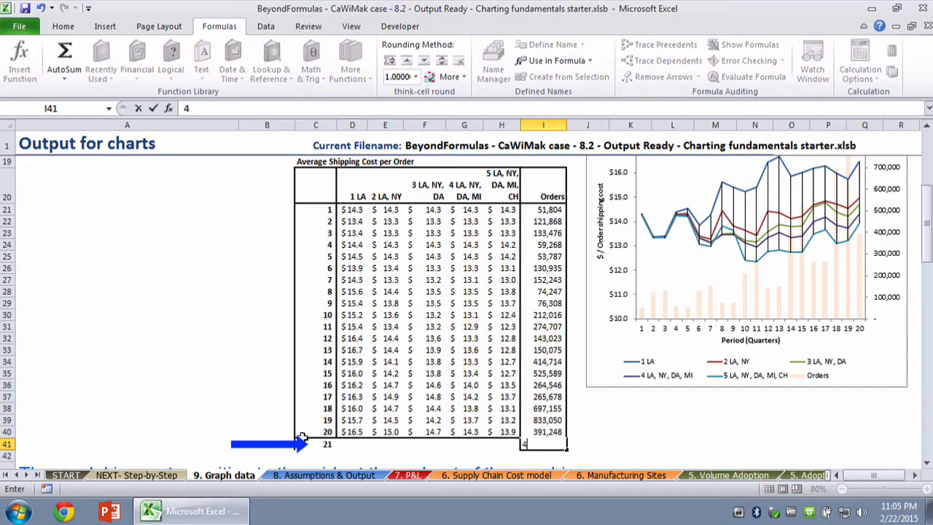
{"action": "key", "text": "Return"}
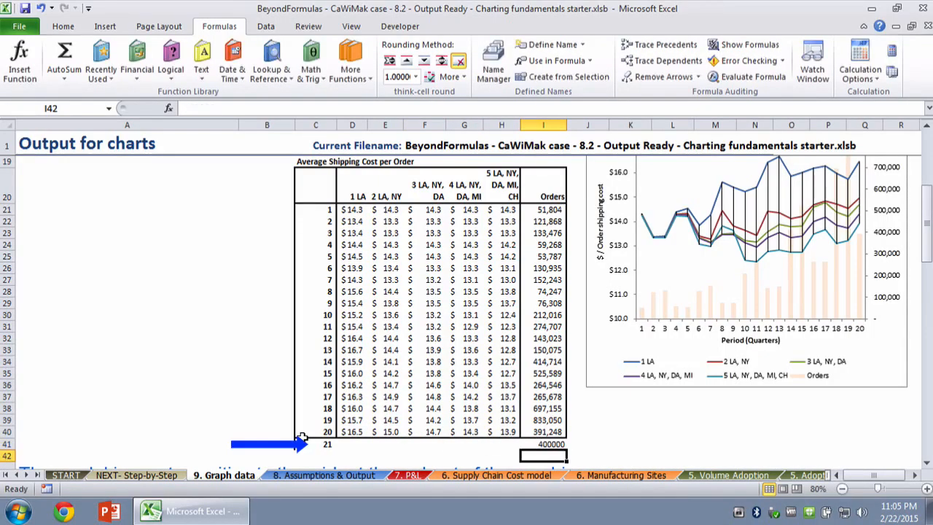
Step: Move the Shipping Cost per Order by Location chart slightly down and closer to the Orders column, keeping it selected
{"action": "left_click_drag", "start_coordinate": [878, 359], "coordinate": [875, 412]}
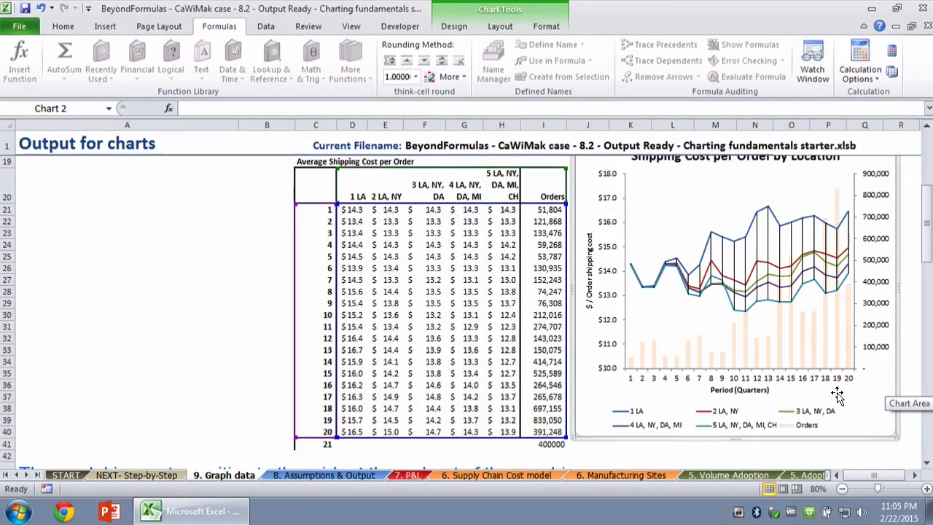
{"action": "left_click_drag", "start_coordinate": [927, 240], "coordinate": [927, 241]}
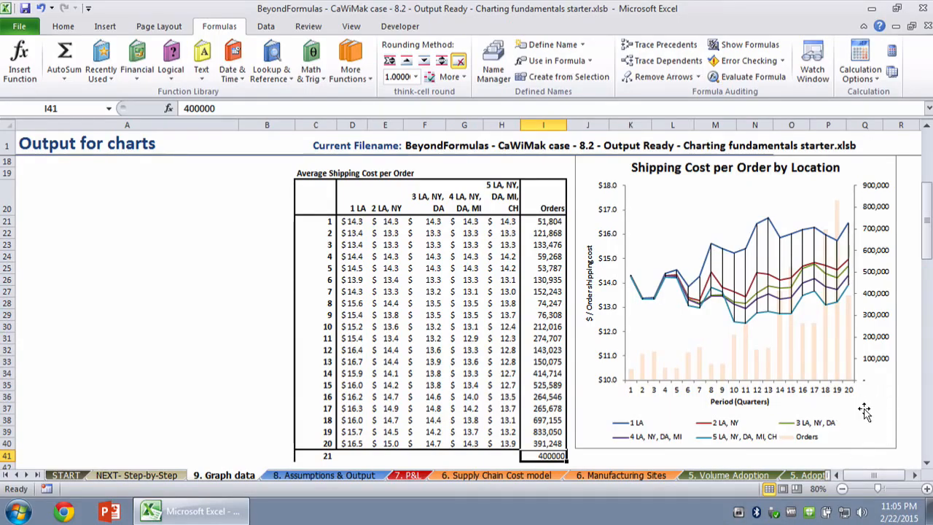
{"action": "left_click", "coordinate": [865, 412]}
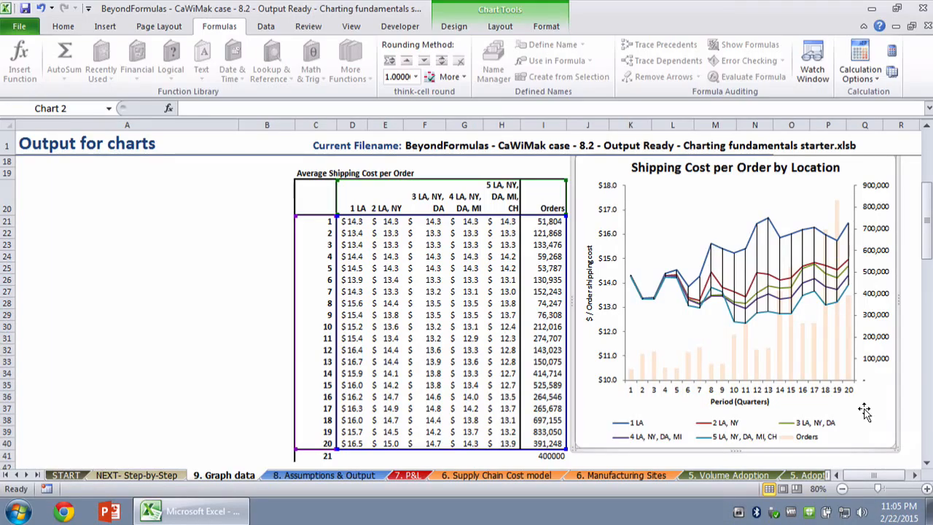
Step: Set the Orders series values in the chart's data source to ='9. Graph data'!chtorders
{"action": "left_click", "coordinate": [815, 350]}
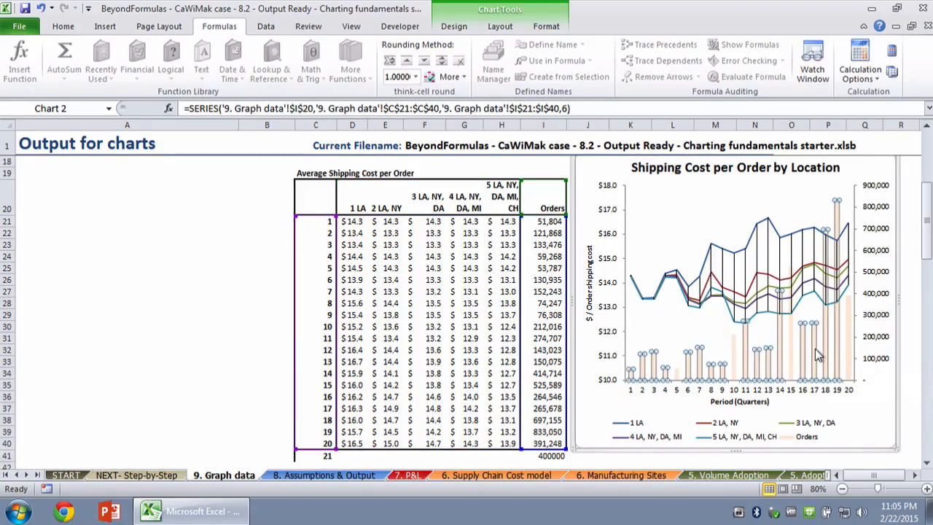
{"action": "right_click", "coordinate": [816, 349]}
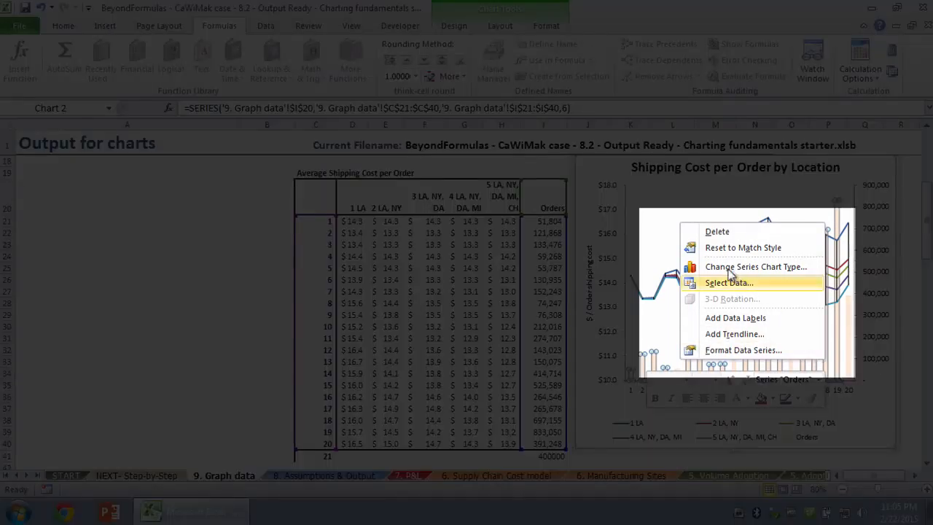
{"action": "left_click", "coordinate": [729, 282]}
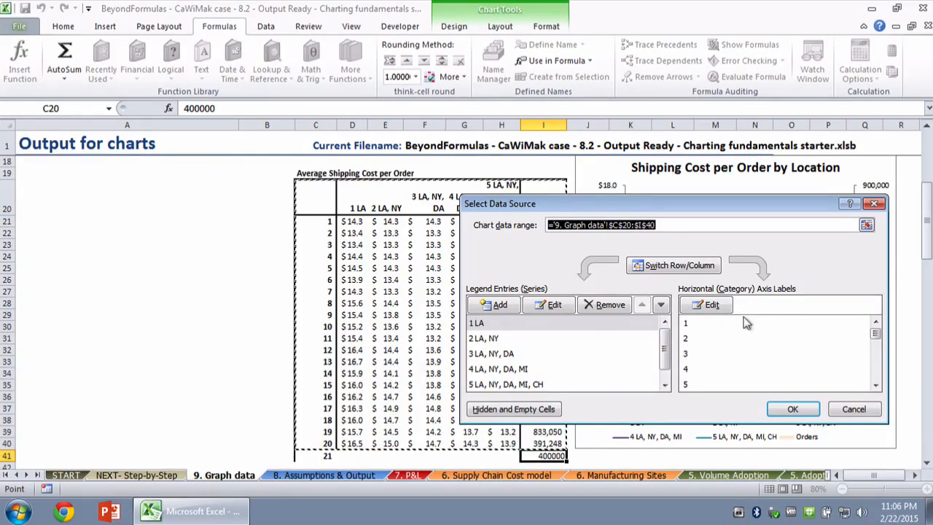
{"action": "left_click_drag", "start_coordinate": [662, 342], "coordinate": [652, 360]}
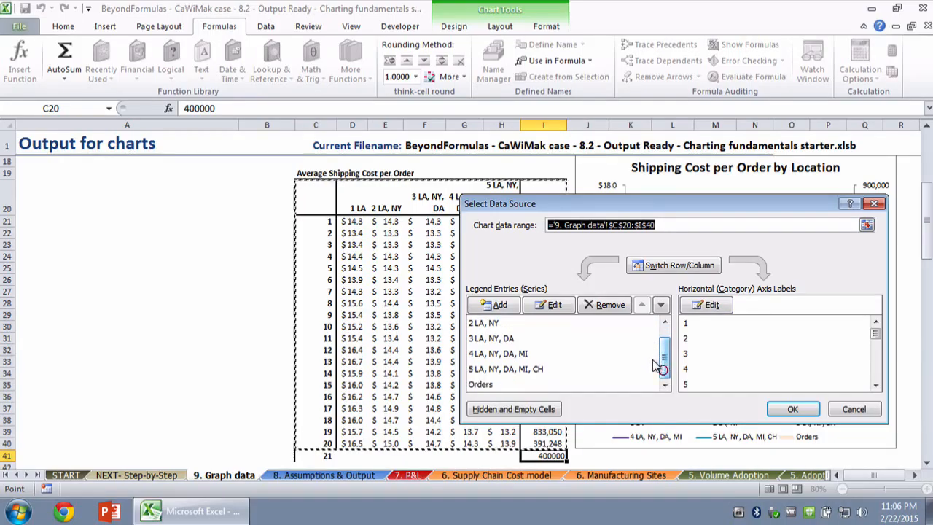
{"action": "left_click", "coordinate": [480, 383]}
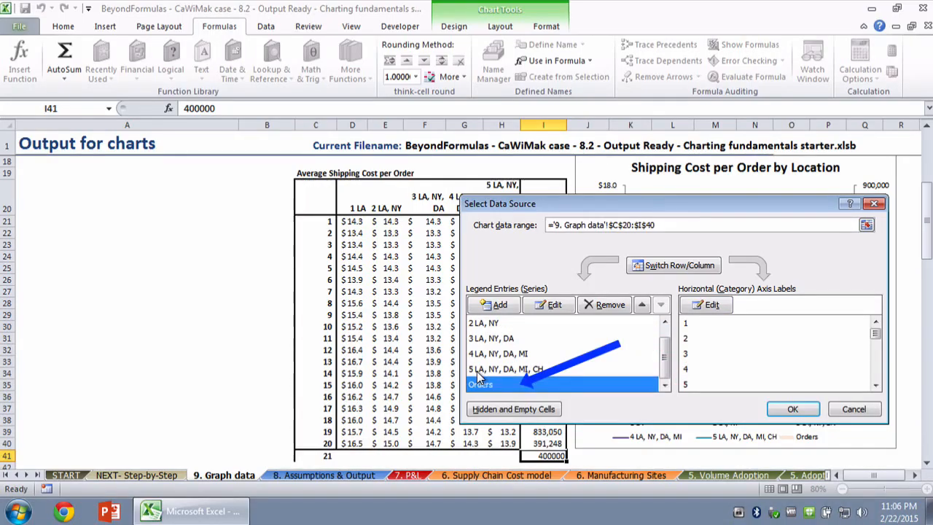
{"action": "left_click", "coordinate": [551, 305]}
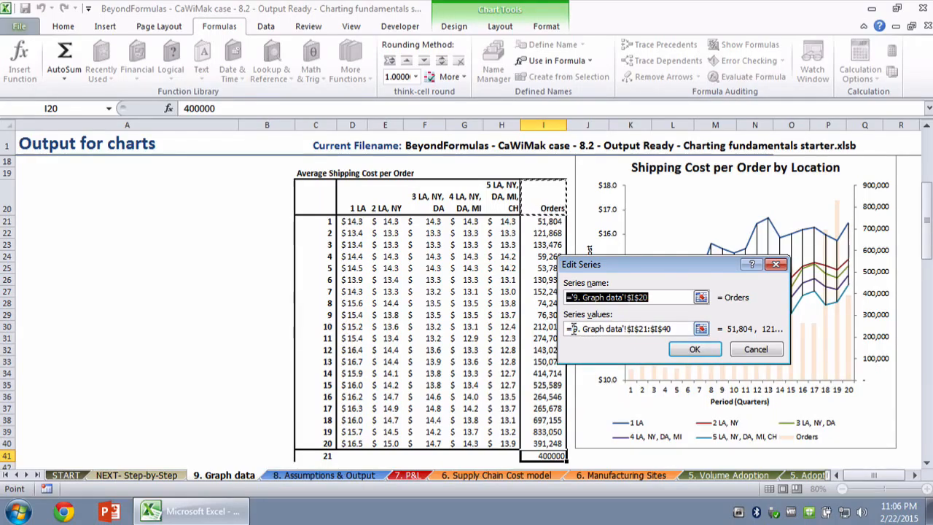
{"action": "left_click", "coordinate": [629, 328]}
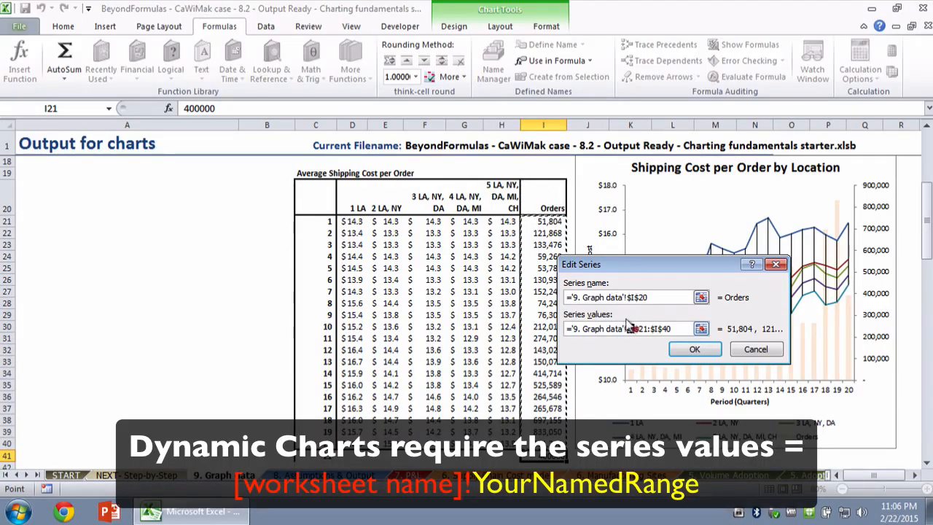
{"action": "left_click_drag", "start_coordinate": [629, 327], "coordinate": [673, 331]}
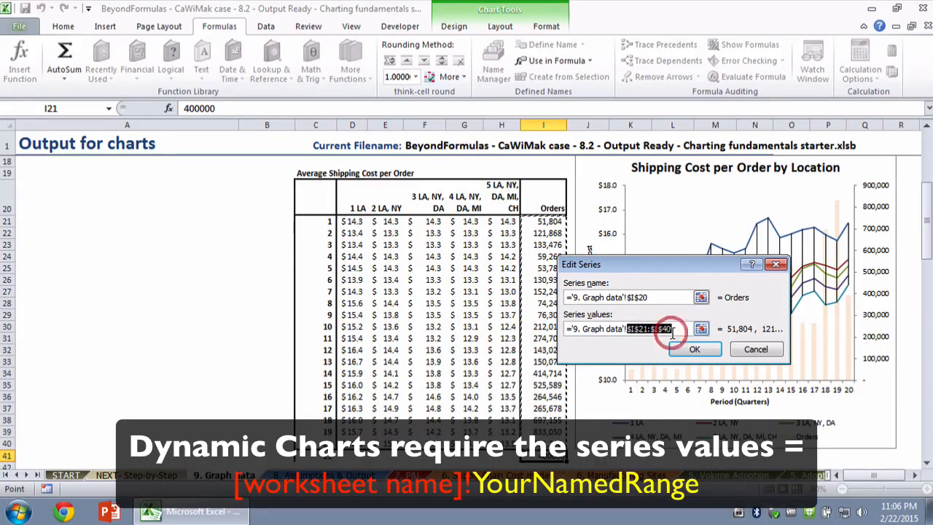
{"action": "key", "text": "BackSpace"}
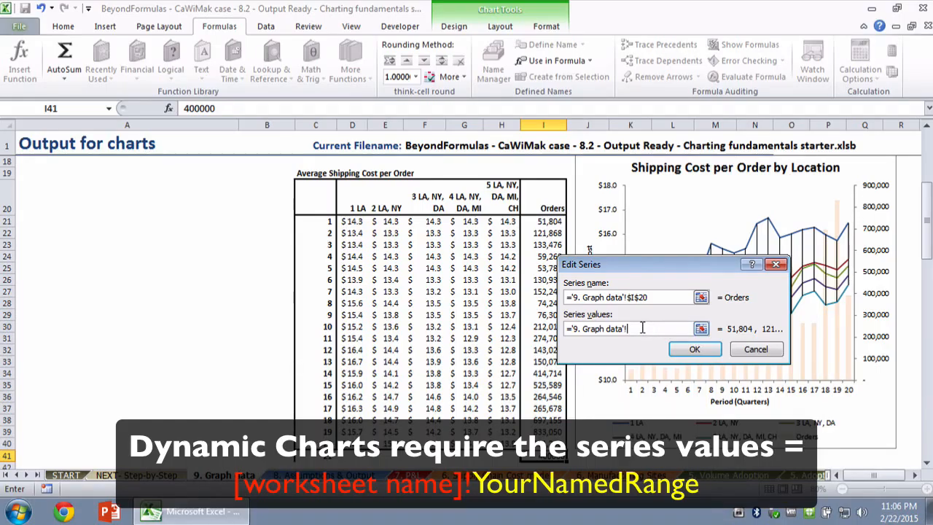
{"action": "type", "text": "chtod"}
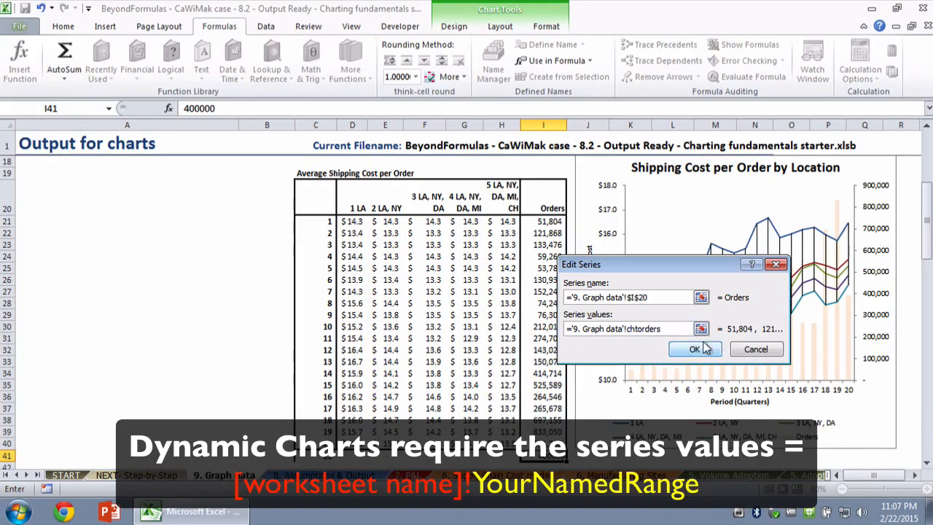
{"action": "left_click", "coordinate": [677, 344]}
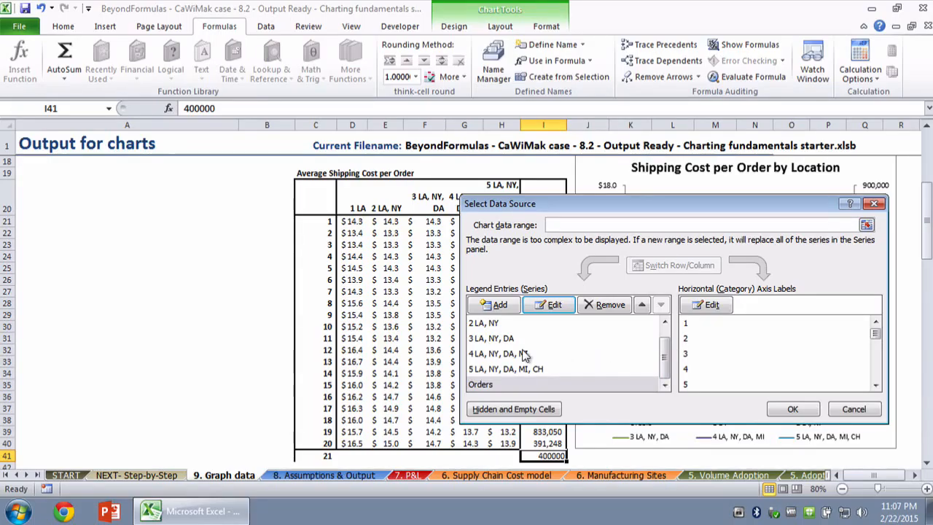
Step: Set the Orders series' horizontal axis label range to ='9. Graph data'!chtperiods, apply the data source changes and deselect the chart
{"action": "left_click", "coordinate": [695, 301]}
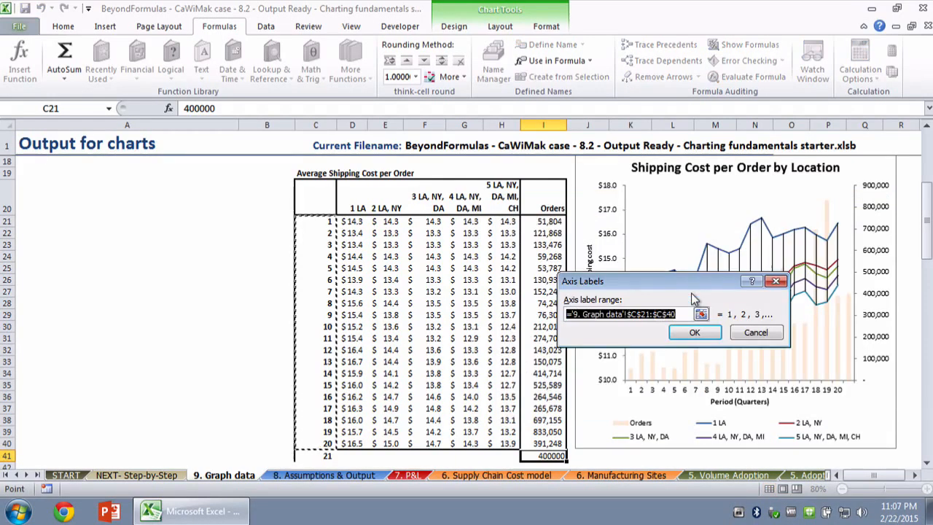
{"action": "left_click_drag", "start_coordinate": [627, 314], "coordinate": [686, 315]}
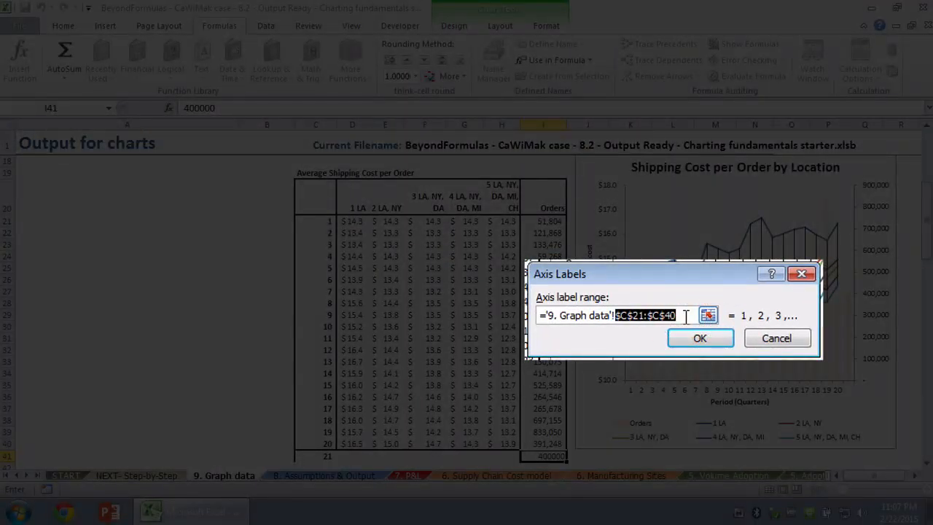
{"action": "key", "text": "BackSpace"}
{"action": "type", "text": "chtperiods"}
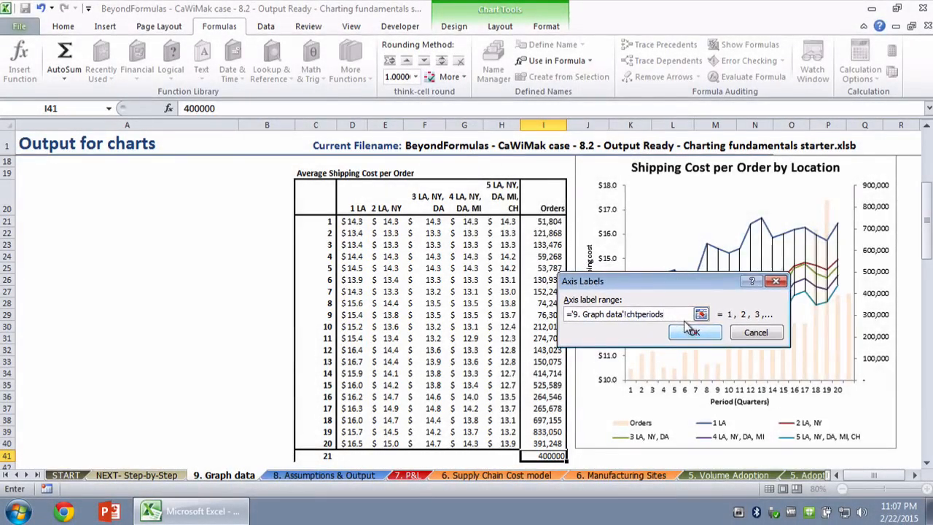
{"action": "left_click", "coordinate": [689, 331]}
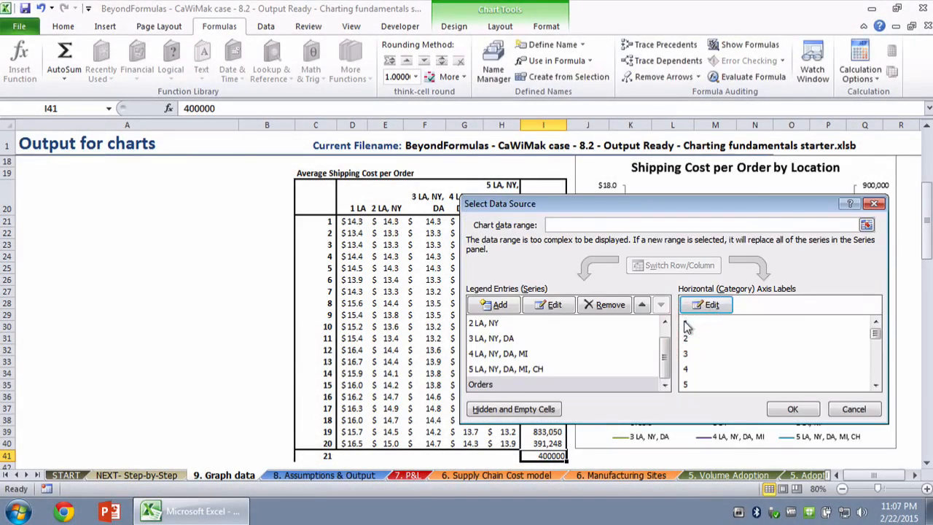
{"action": "left_click", "coordinate": [780, 407]}
{"action": "left_click", "coordinate": [908, 397]}
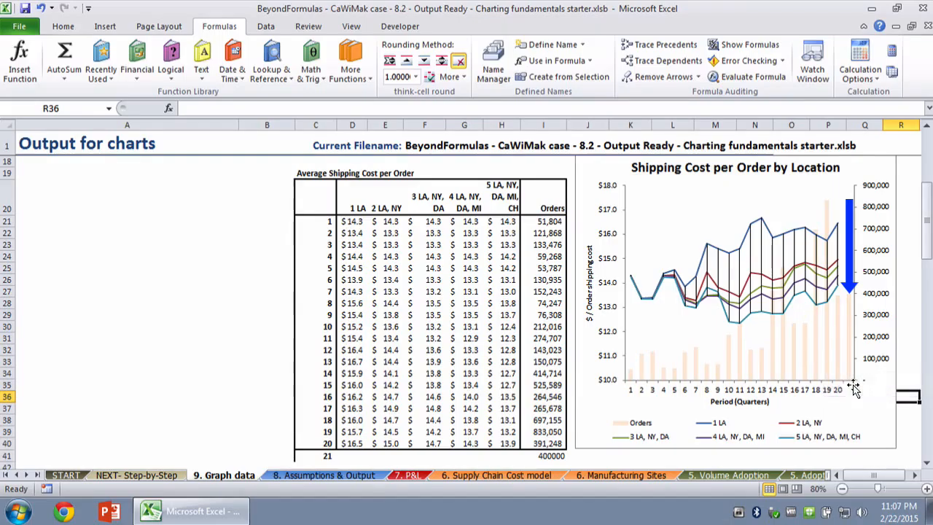
Step: Delete the test period in C41 and the test orders value in I41
{"action": "left_click", "coordinate": [306, 453]}
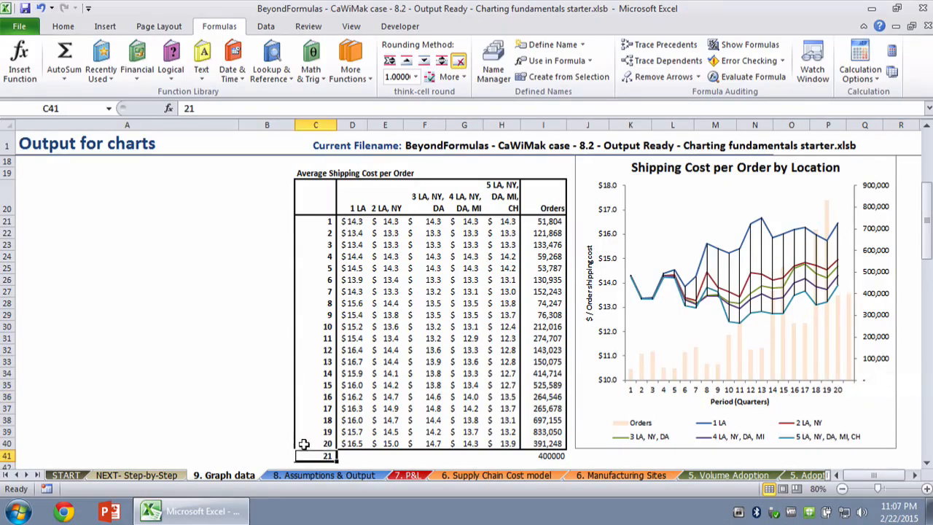
{"action": "key", "text": "Delete"}
{"action": "key", "text": "Right"}
{"action": "key", "text": "Right"}
{"action": "key", "text": "Right"}
{"action": "key", "text": "Right"}
{"action": "key", "text": "Right"}
{"action": "key", "text": "Right"}
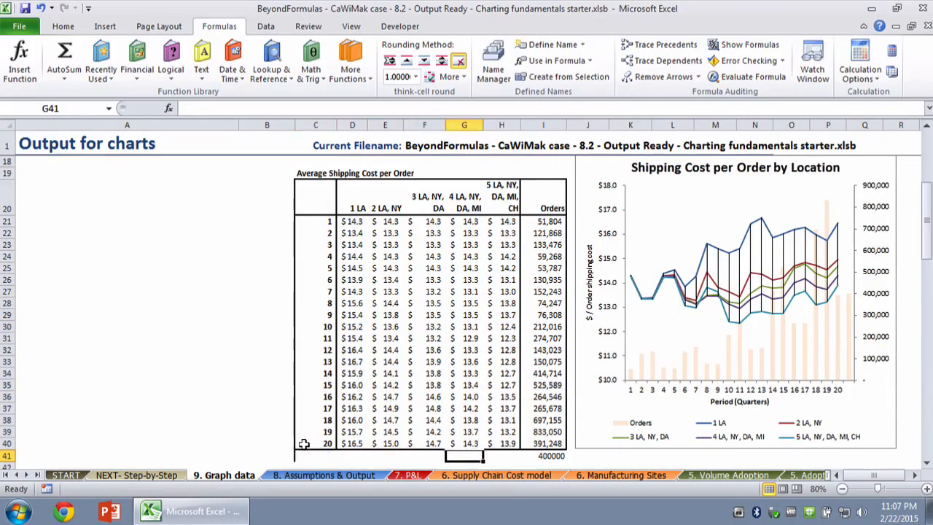
{"action": "key", "text": "Delete"}
{"action": "key", "text": "Up"}
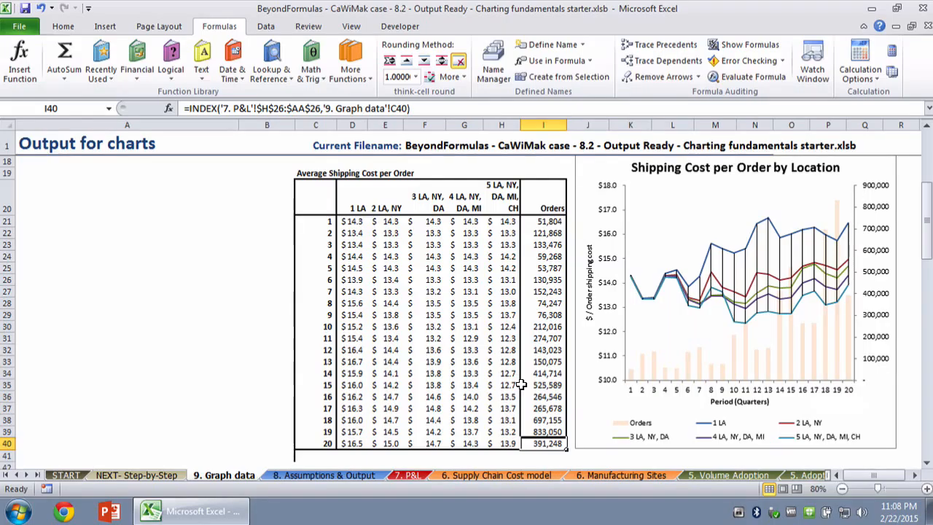
Step: Save the Shipping Cost per Order by Location chart as a chart template named MyTest.crtx in the Charts templates folder
{"action": "left_click", "coordinate": [900, 336]}
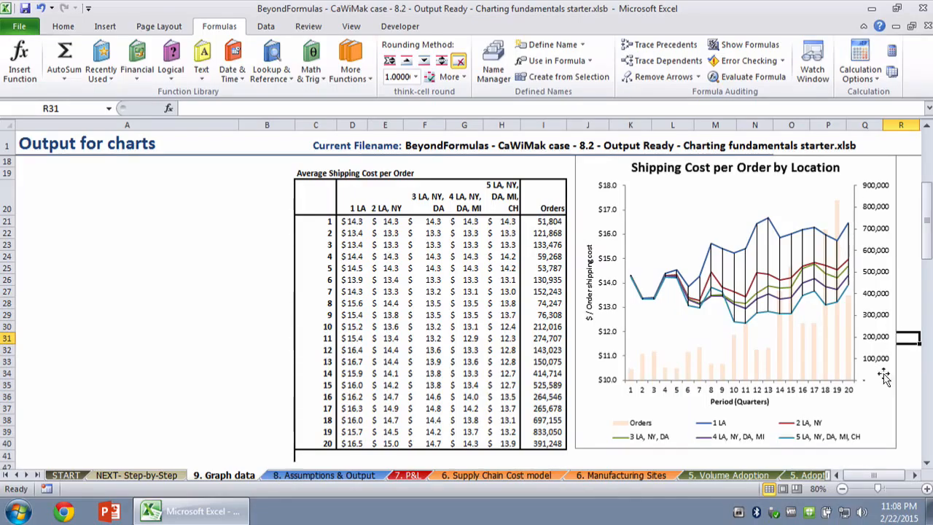
{"action": "left_click", "coordinate": [877, 412]}
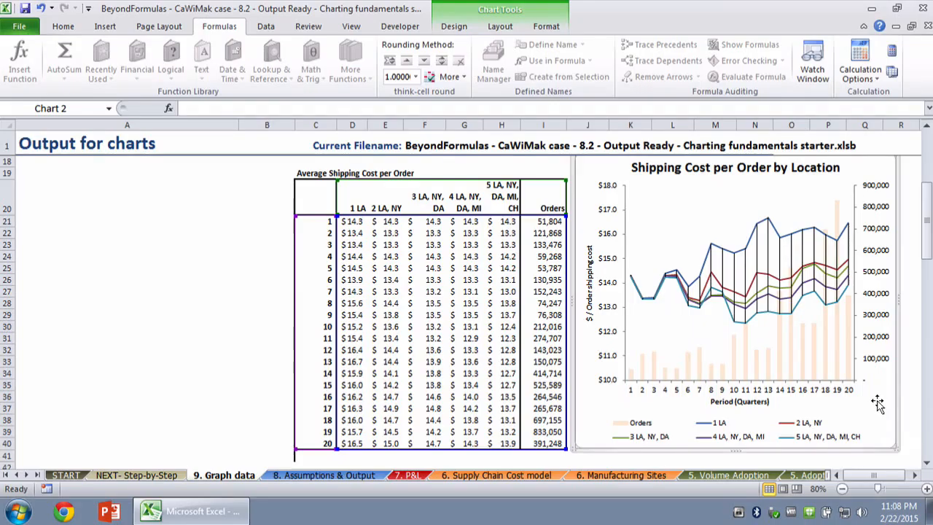
{"action": "left_click", "coordinate": [443, 21]}
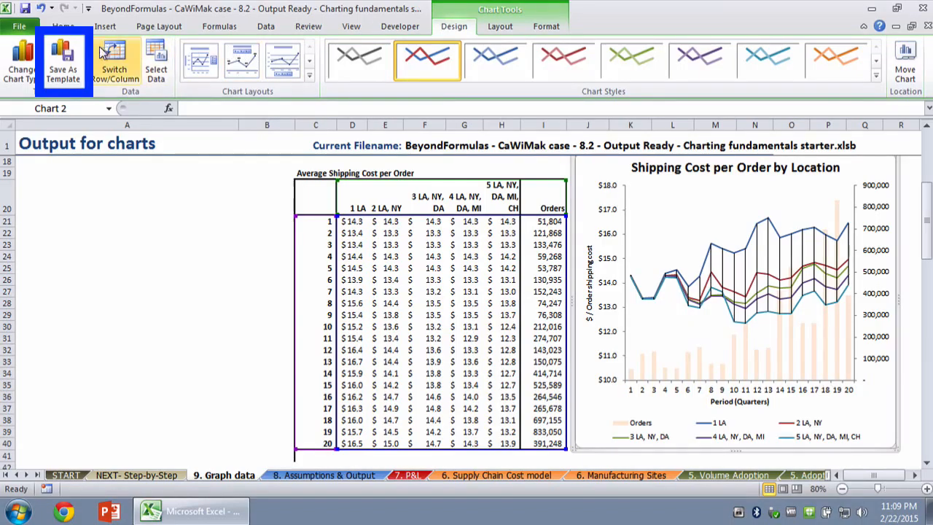
{"action": "left_click", "coordinate": [62, 59]}
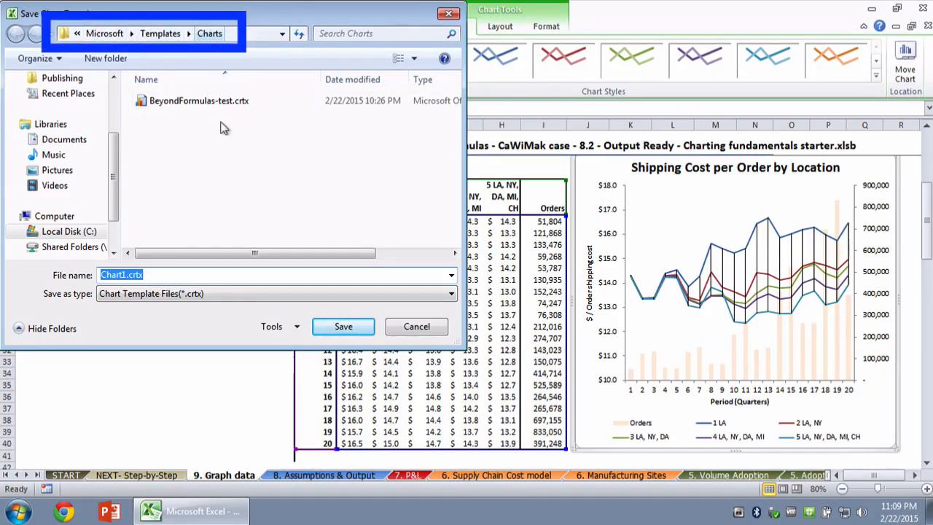
{"action": "left_click", "coordinate": [123, 275]}
{"action": "key", "text": "BackSpace"}
{"action": "key", "text": "BackSpace"}
{"action": "key", "text": "BackSpace"}
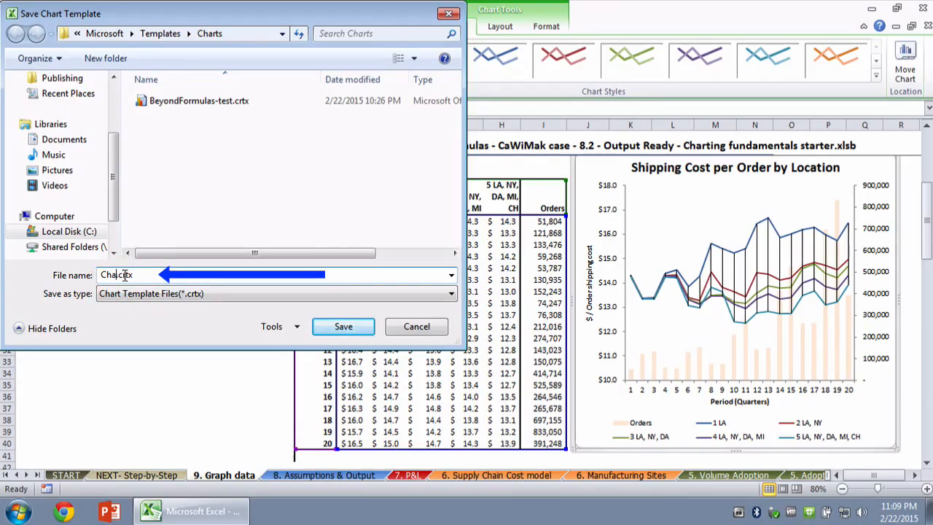
{"action": "key", "text": "BackSpace"}
{"action": "key", "text": "BackSpace"}
{"action": "key", "text": "BackSpace"}
{"action": "type", "text": "MyTest"}
{"action": "left_click", "coordinate": [335, 325]}
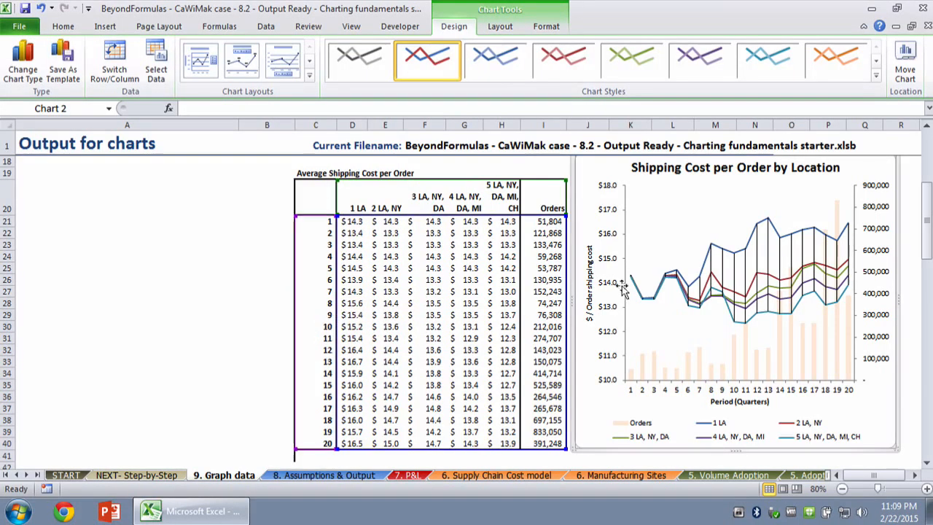
Step: Delete the Shipping Cost per Order by Location chart from the 9. Graph data sheet
{"action": "left_click", "coordinate": [538, 162]}
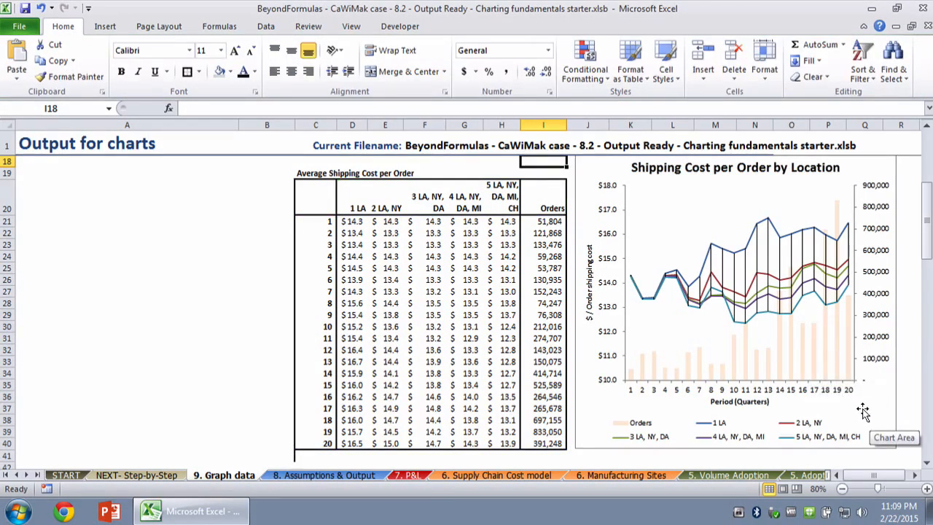
{"action": "left_click", "coordinate": [869, 411]}
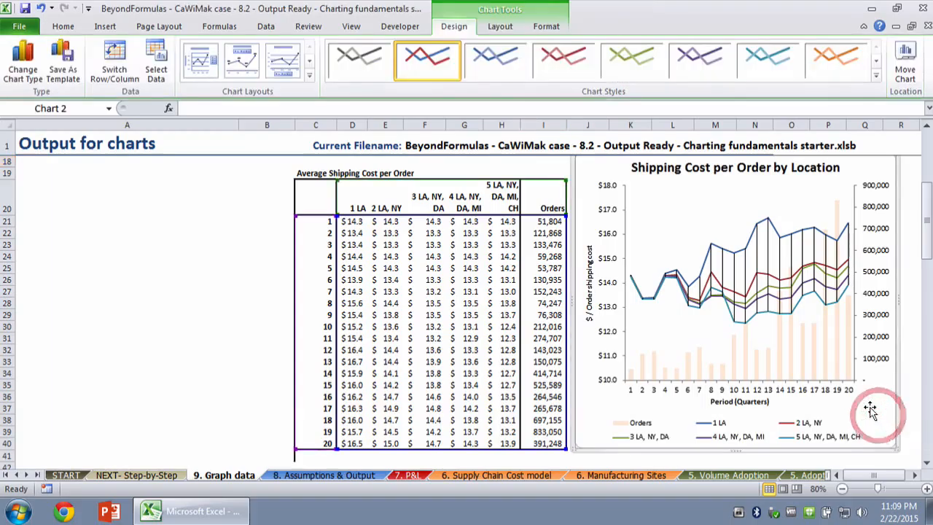
{"action": "key", "text": "Delete"}
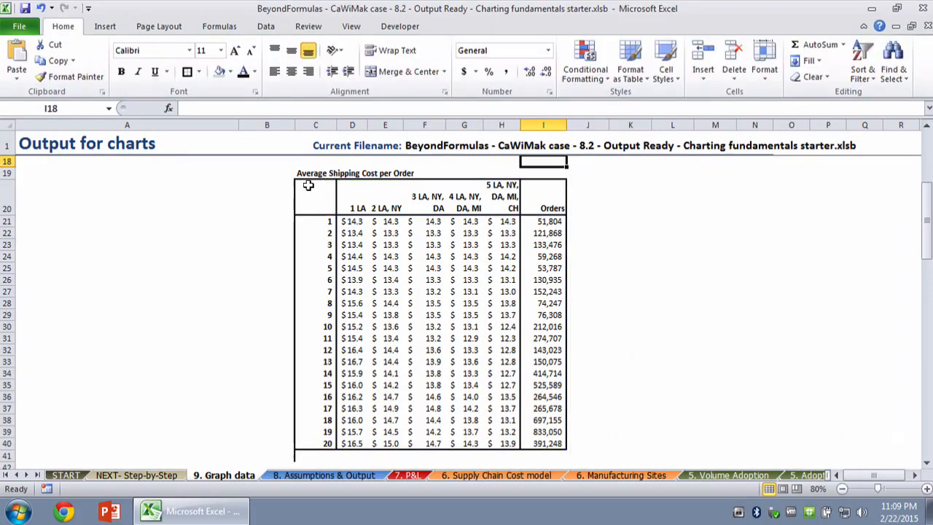
Step: Insert a basic 2-D line chart from the average shipping cost and orders table in C20:I40
{"action": "left_click_drag", "start_coordinate": [333, 184], "coordinate": [539, 431]}
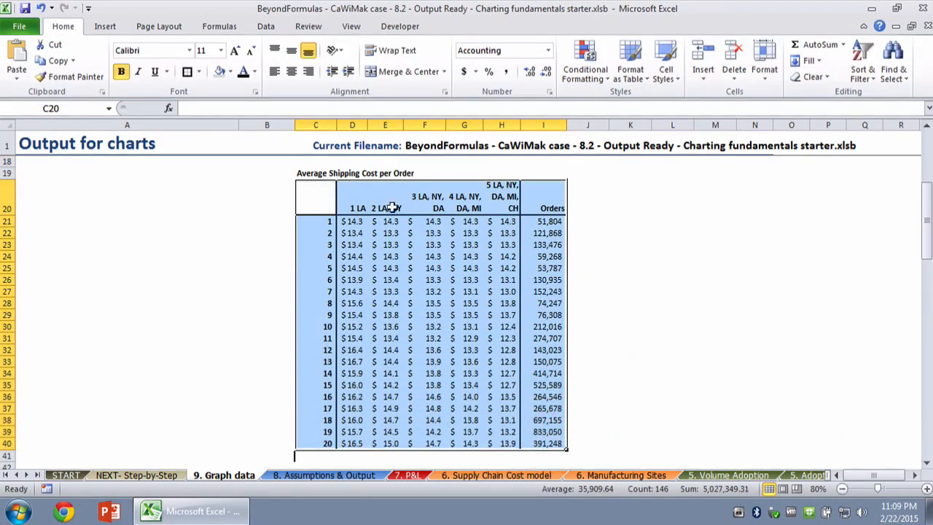
{"action": "left_click", "coordinate": [98, 21]}
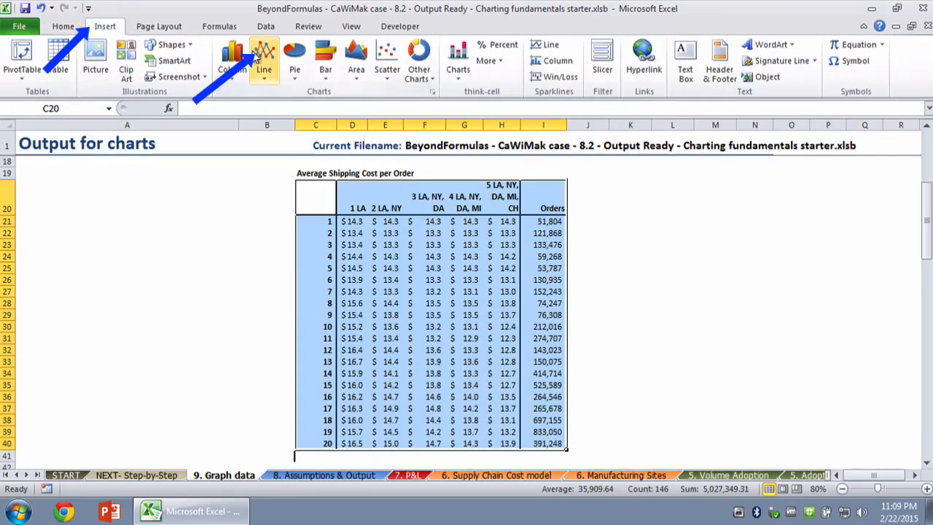
{"action": "left_click", "coordinate": [264, 64]}
{"action": "left_click", "coordinate": [267, 114]}
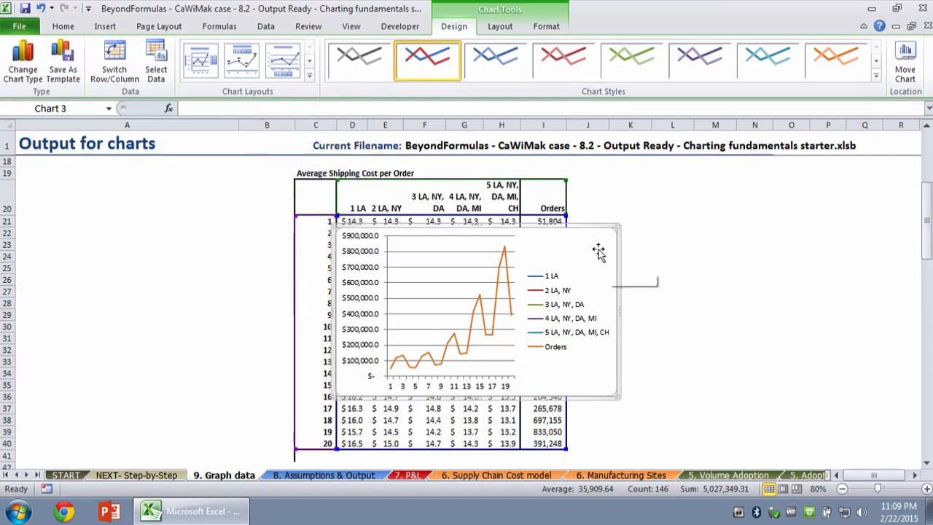
Step: Change the new line chart's type to the MyTest template, move the chart beside the data table and deselect it
{"action": "left_click", "coordinate": [14, 57]}
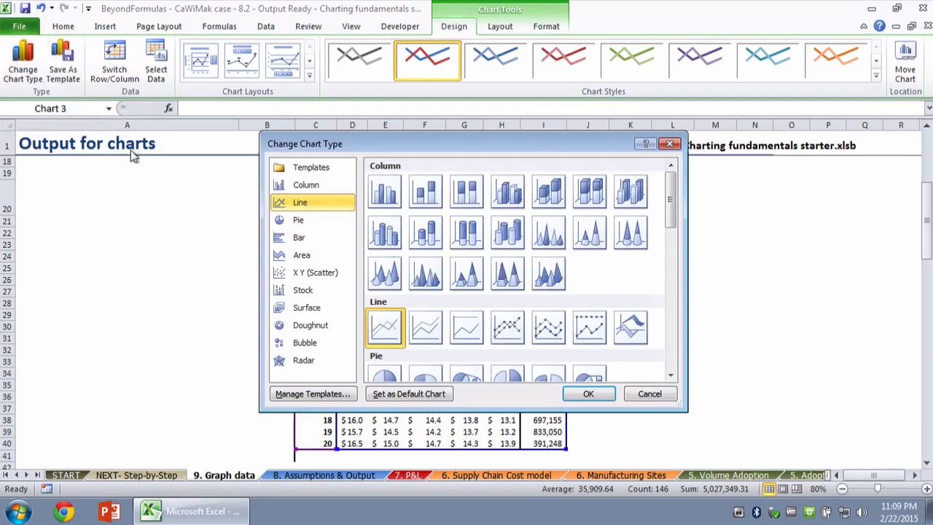
{"action": "left_click", "coordinate": [296, 157]}
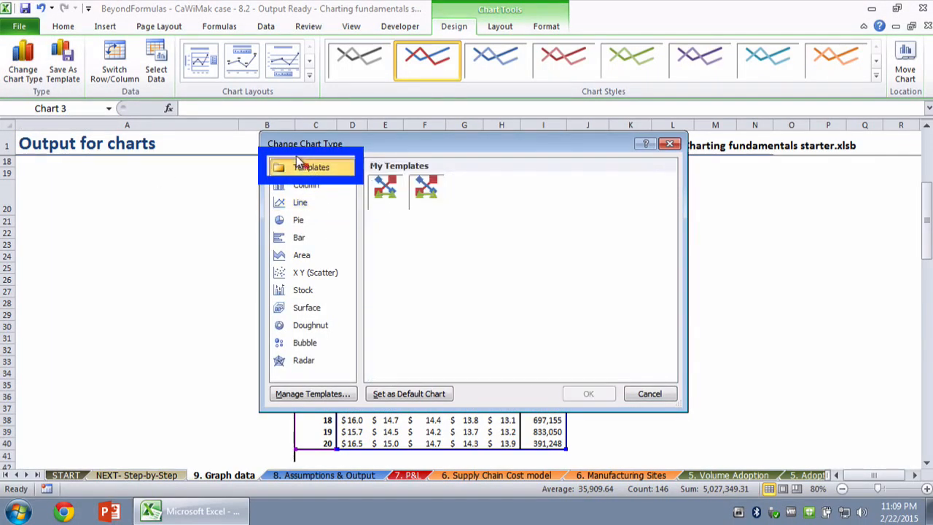
{"action": "left_click", "coordinate": [415, 186]}
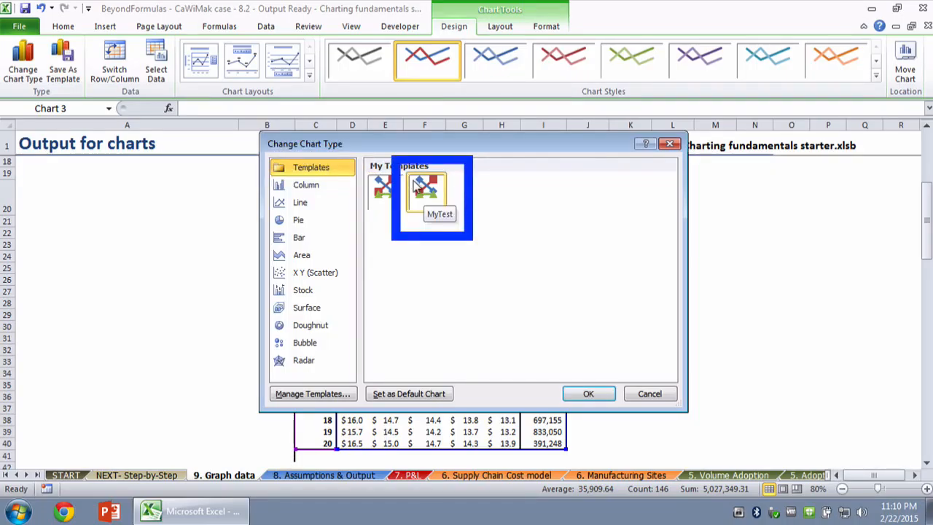
{"action": "left_click", "coordinate": [583, 391]}
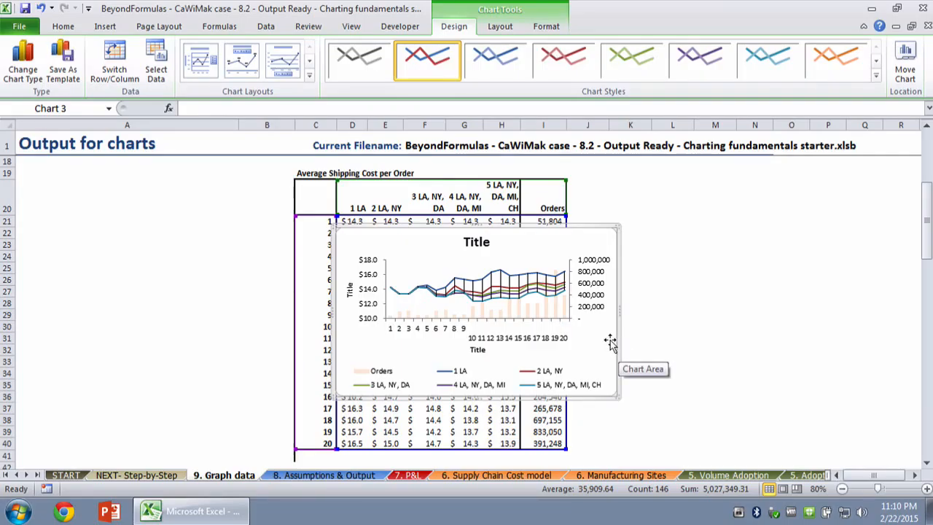
{"action": "left_click_drag", "start_coordinate": [610, 342], "coordinate": [863, 301]}
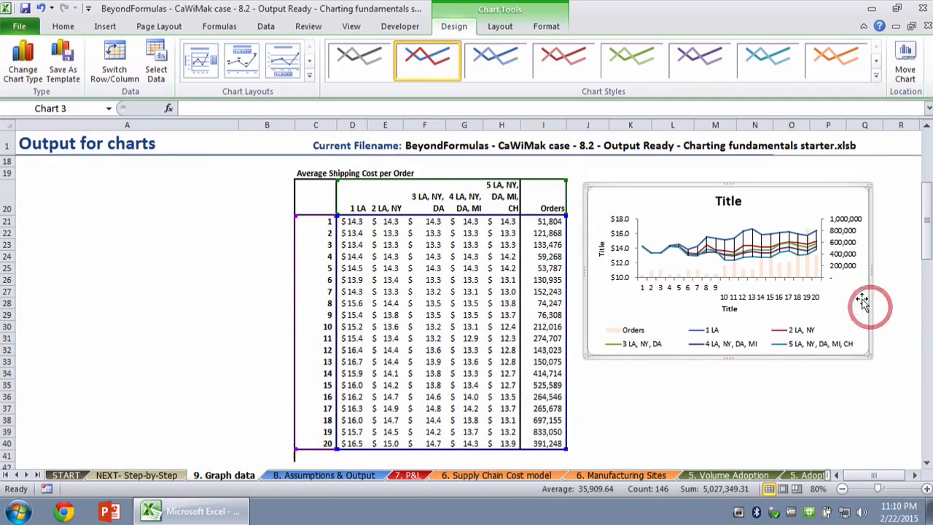
{"action": "left_click", "coordinate": [827, 374]}
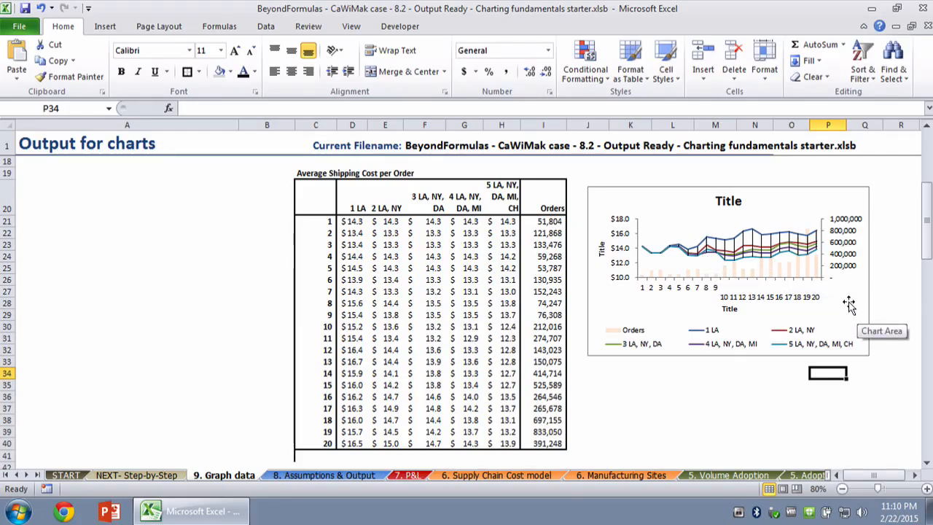
Step: Review the available column, line, pie, bar, area, scatter and other chart types
{"action": "left_click", "coordinate": [695, 392]}
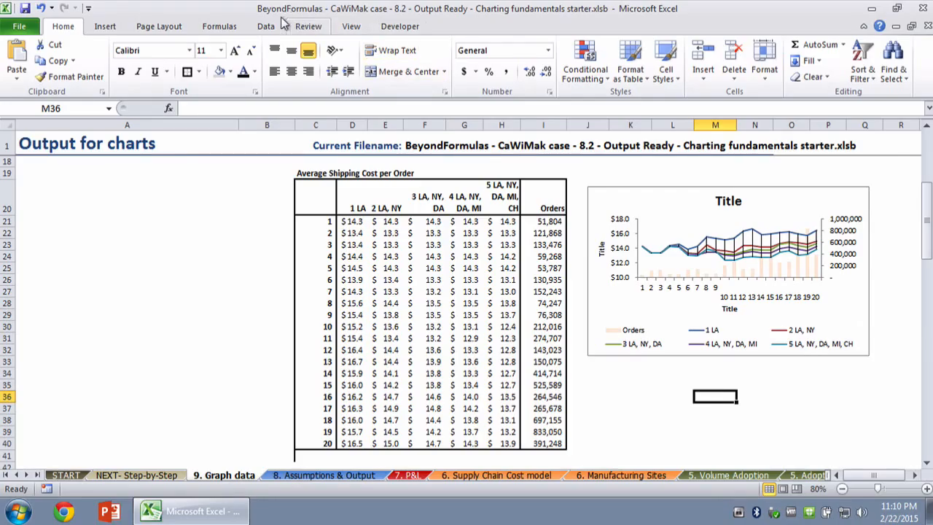
{"action": "left_click", "coordinate": [95, 22]}
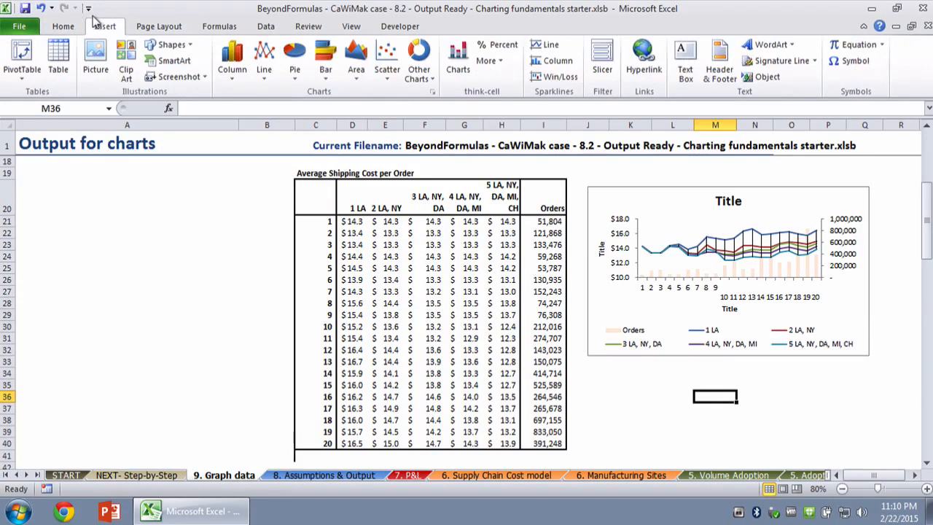
{"action": "left_click", "coordinate": [230, 55]}
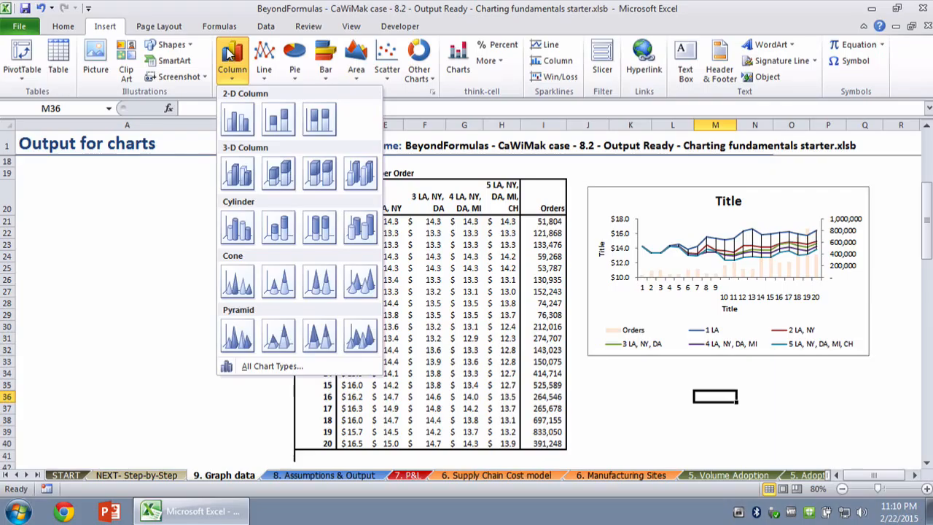
{"action": "left_click", "coordinate": [263, 55]}
{"action": "left_click", "coordinate": [284, 52]}
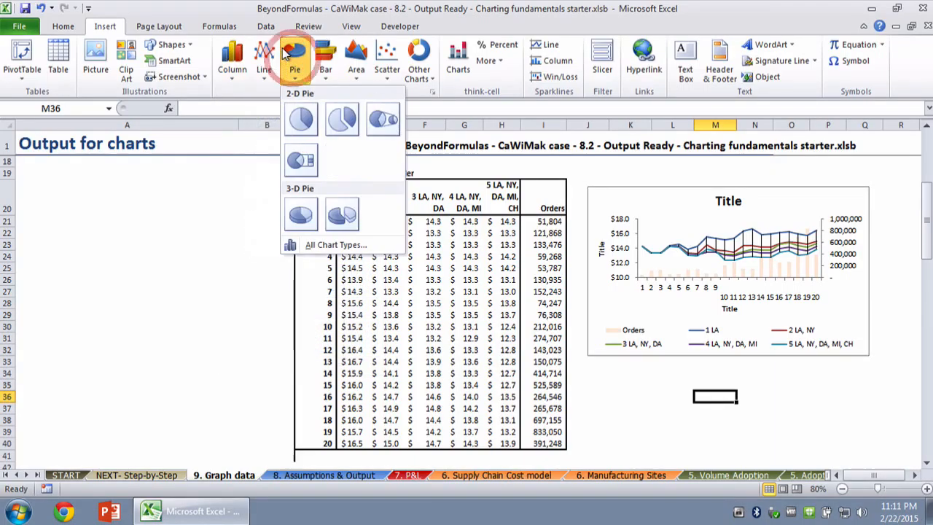
{"action": "left_click", "coordinate": [317, 49]}
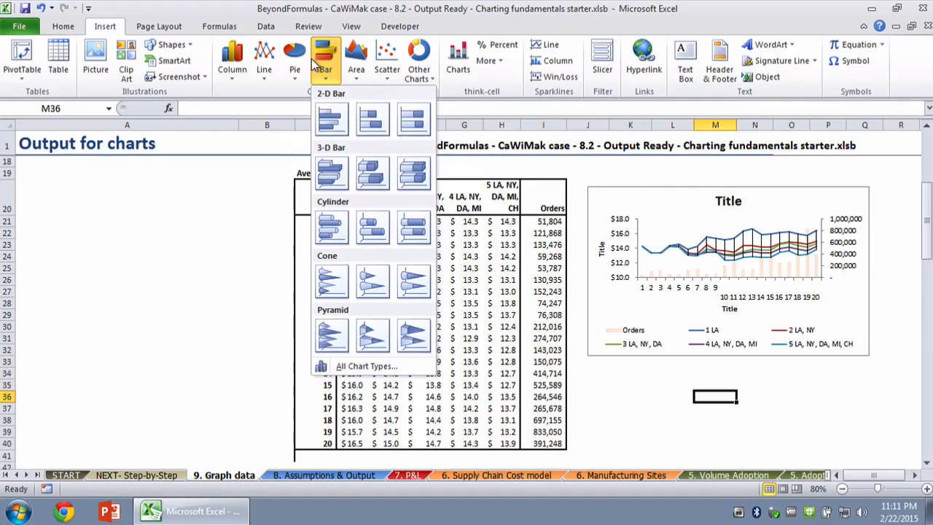
{"action": "left_click", "coordinate": [346, 57]}
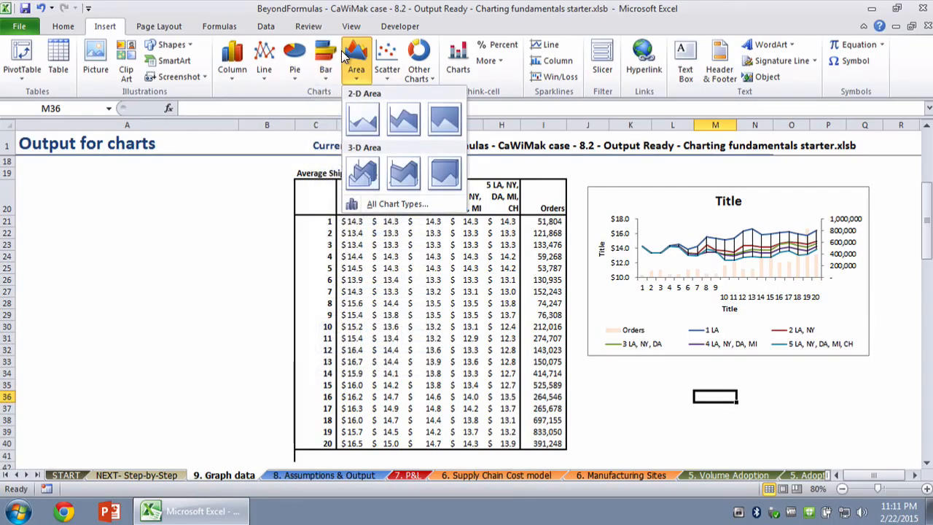
{"action": "left_click", "coordinate": [382, 55]}
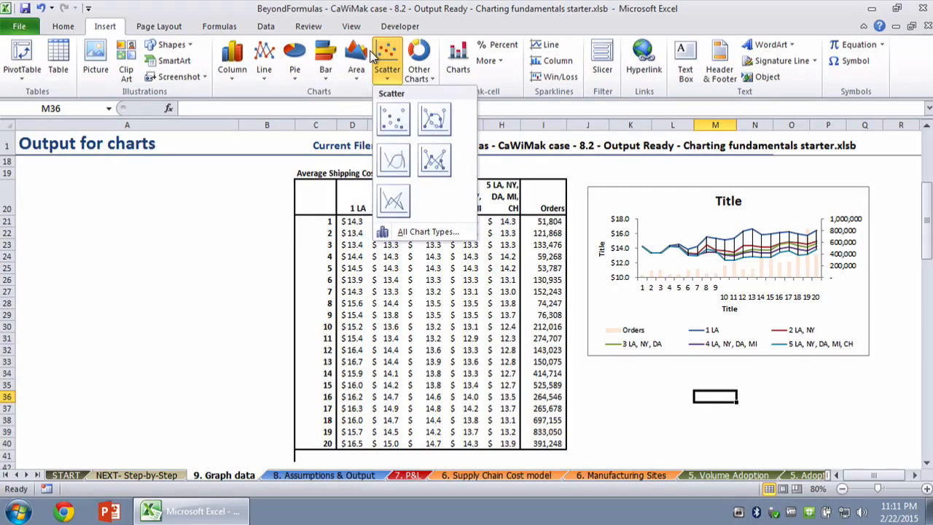
{"action": "left_click", "coordinate": [409, 59]}
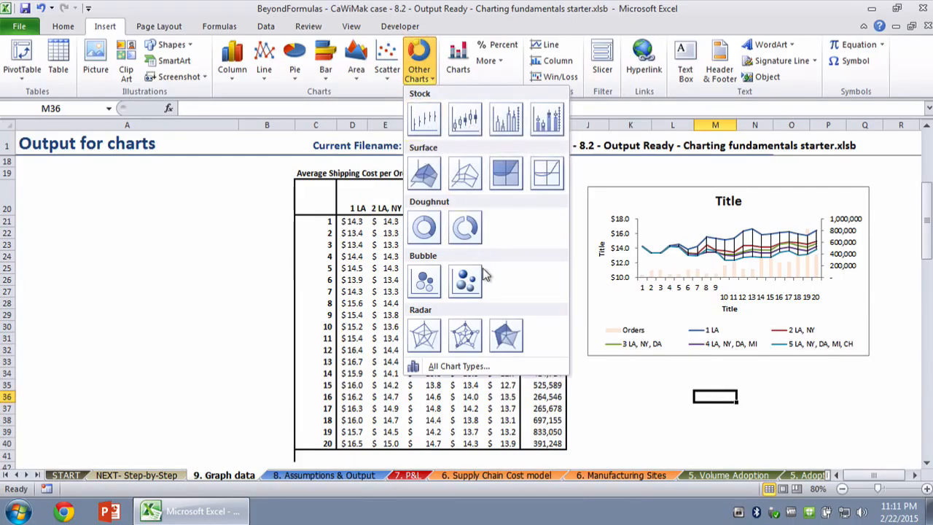
{"action": "left_click", "coordinate": [277, 232]}
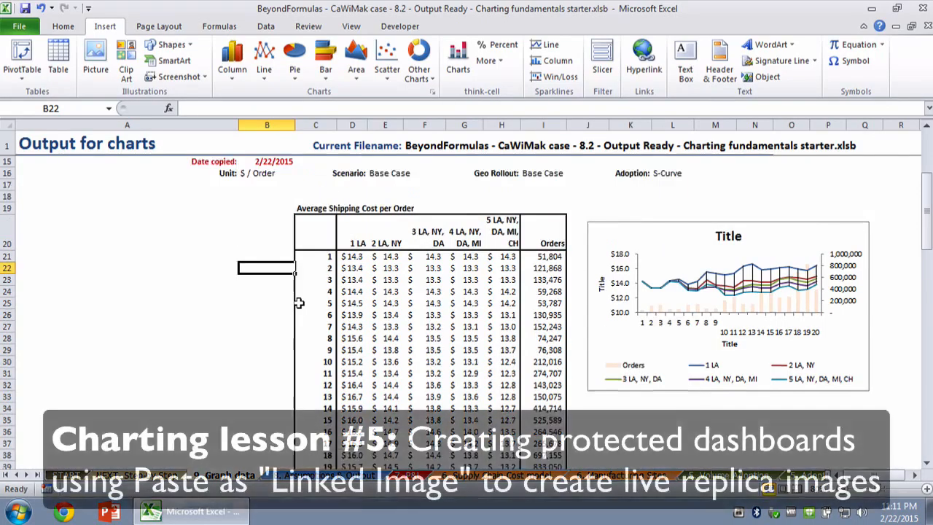
Step: Copy the Penetration vs Household density correlation chart from the 3. PivotSalesData sheet and return to the 9. Graph data sheet
{"action": "scroll", "coordinate": [299, 302], "scroll_direction": "up", "scroll_amount": 5}
{"action": "scroll", "coordinate": [299, 303], "scroll_direction": "down", "scroll_amount": 19}
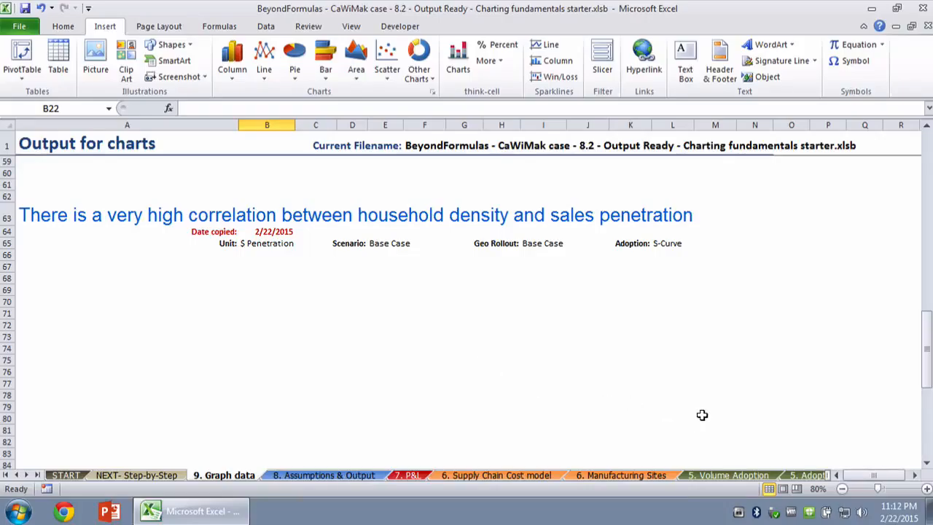
{"action": "left_click", "coordinate": [24, 475]}
{"action": "left_click", "coordinate": [481, 475]}
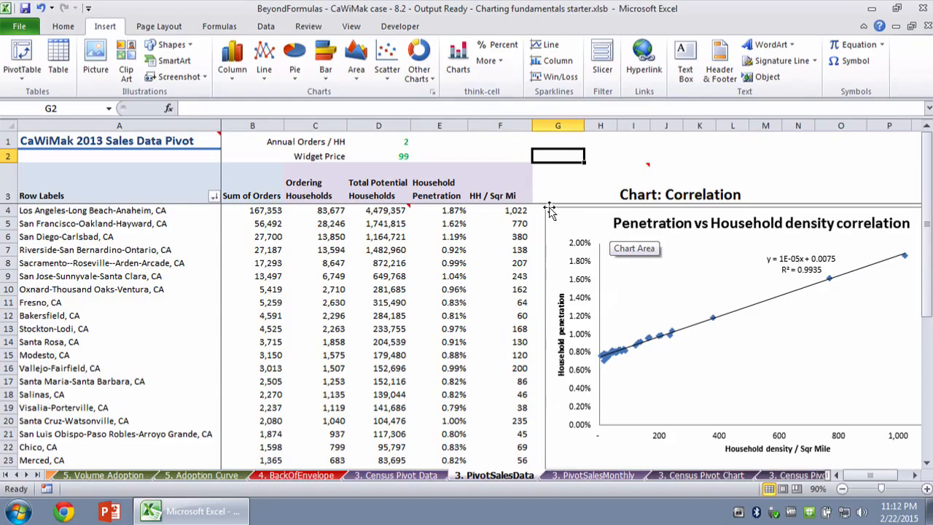
{"action": "left_click", "coordinate": [550, 211]}
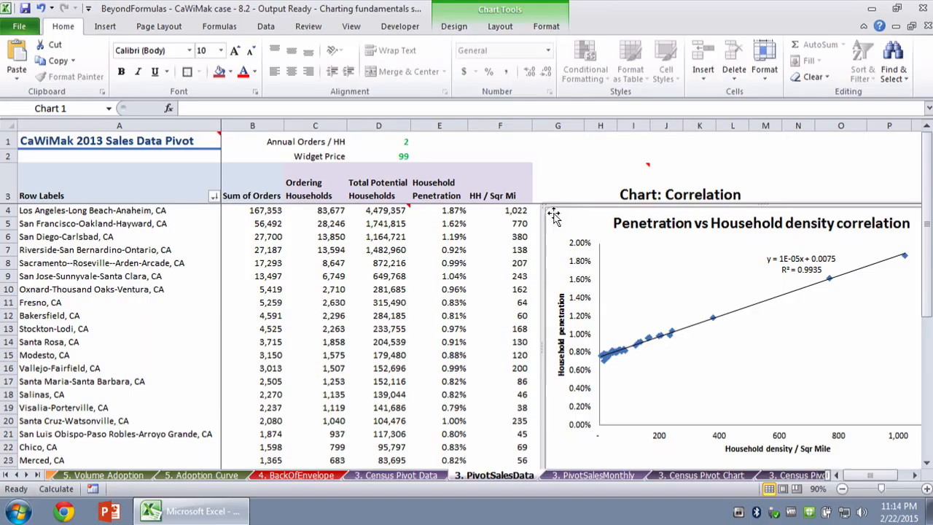
{"action": "left_click", "coordinate": [551, 183]}
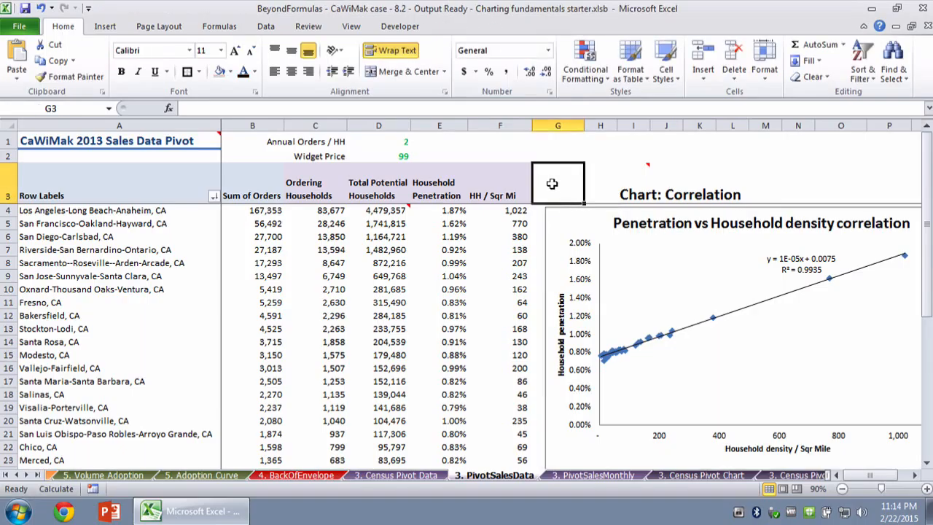
{"action": "left_click", "coordinate": [554, 210]}
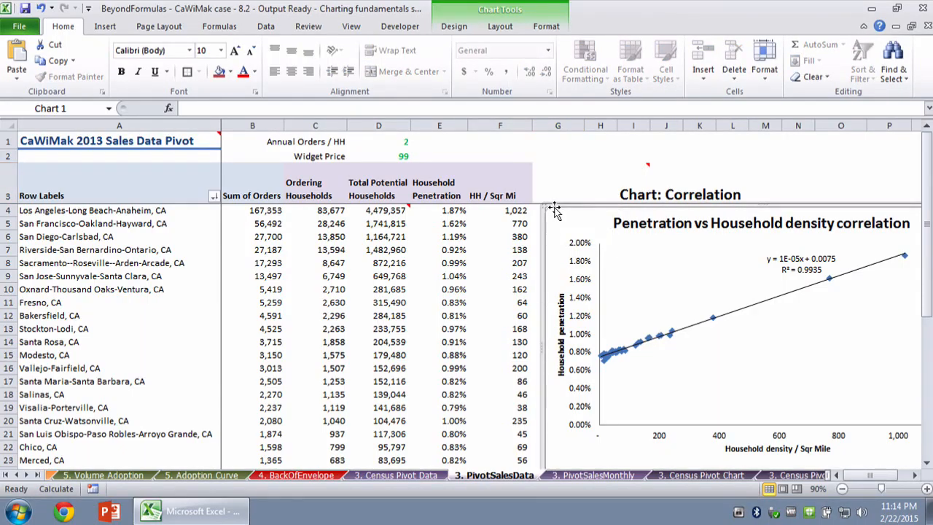
{"action": "left_click", "coordinate": [6, 474]}
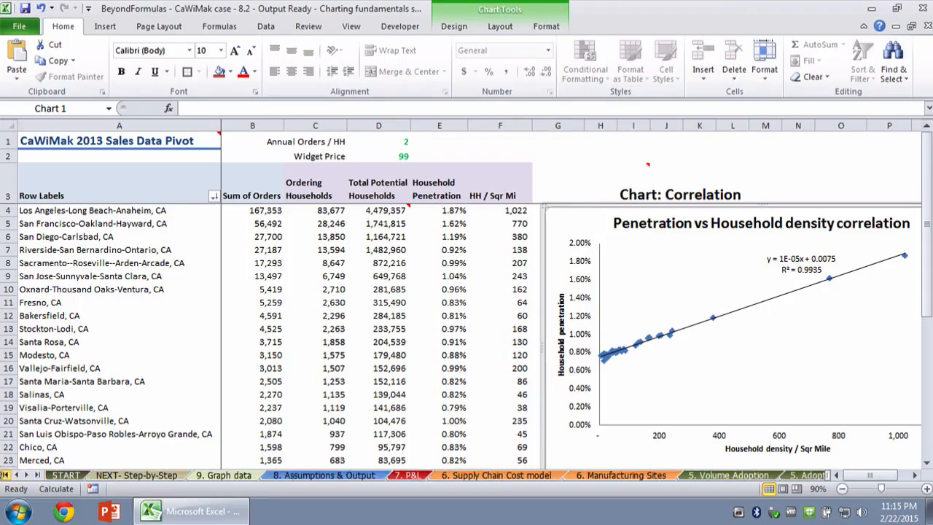
{"action": "left_click", "coordinate": [216, 475]}
Step: Try pasting the copied correlation chart as a regular chart below the household density heading, reposition it, and delete it
{"action": "left_click", "coordinate": [57, 231]}
{"action": "key", "text": "ctrl+v"}
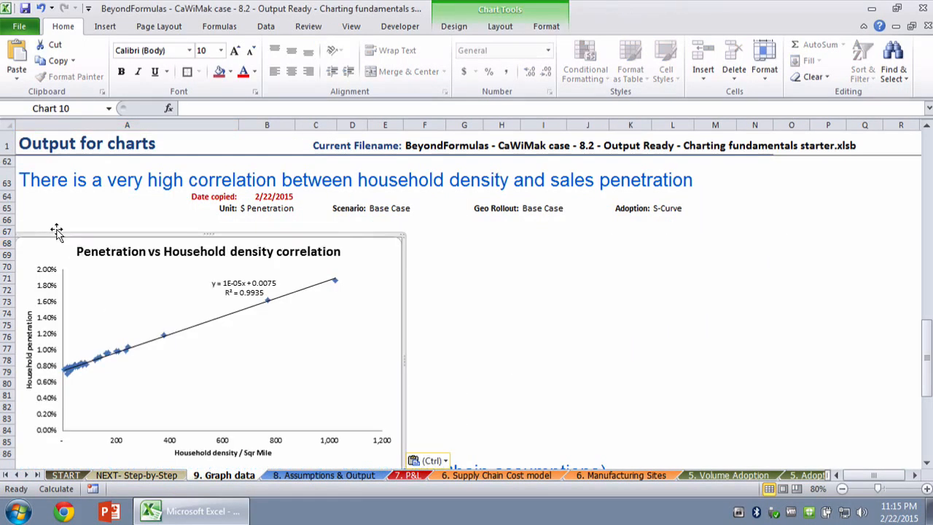
{"action": "left_click_drag", "start_coordinate": [57, 231], "coordinate": [109, 222]}
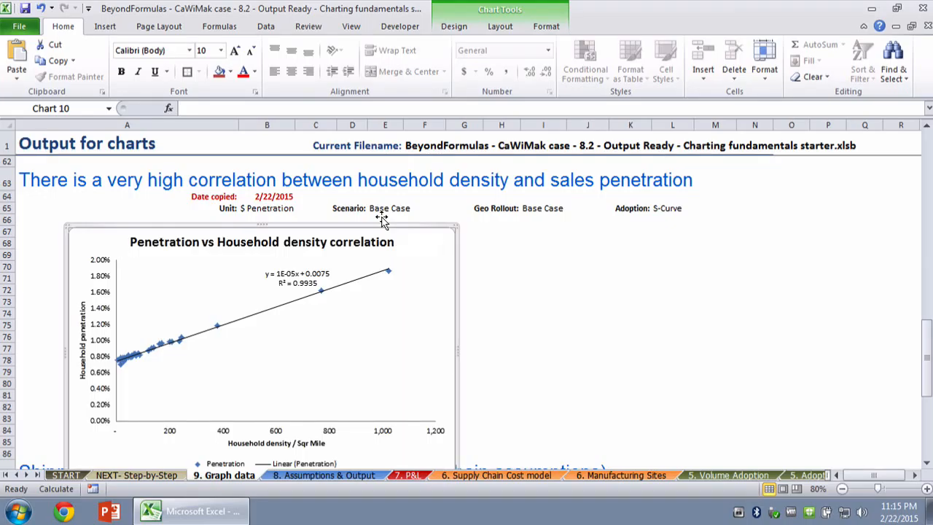
{"action": "key", "text": "Delete"}
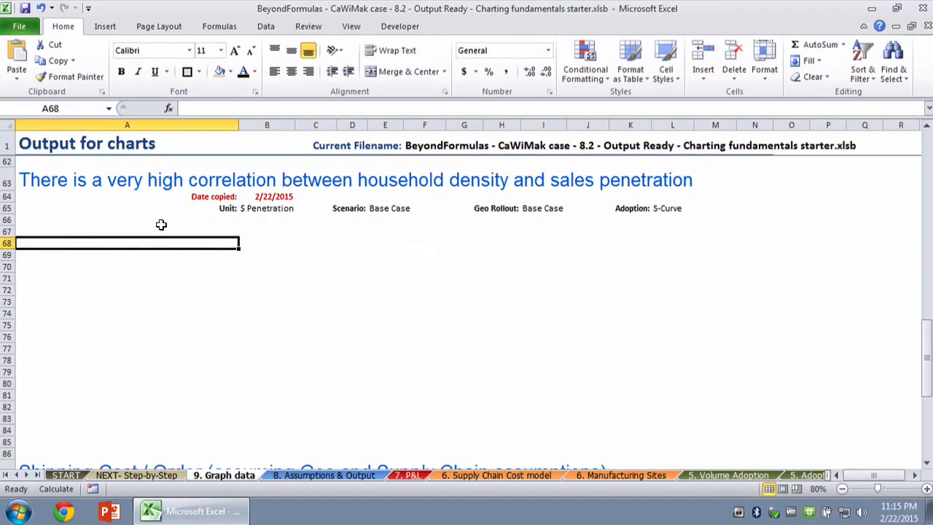
Step: Paste the copied correlation chart as a picture below the household density and sales penetration heading, and deselect it
{"action": "left_click", "coordinate": [10, 71]}
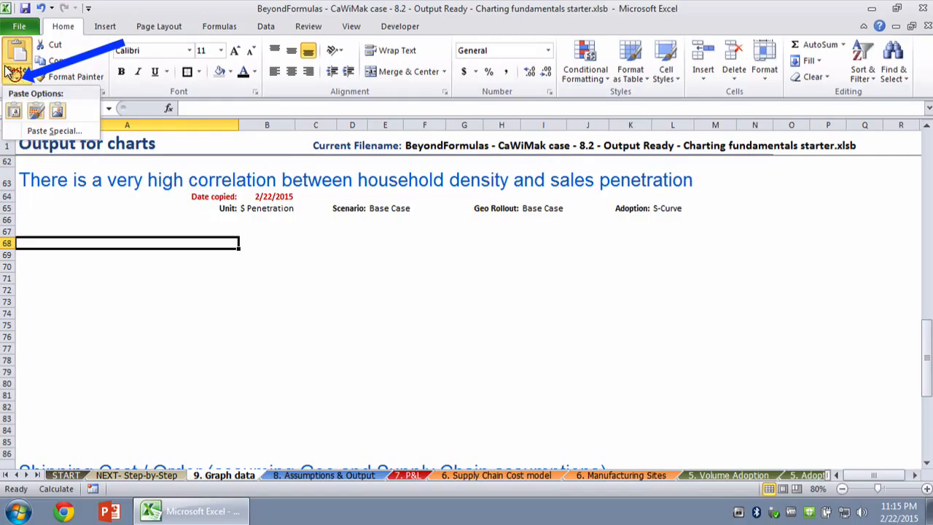
{"action": "left_click", "coordinate": [56, 110]}
{"action": "left_click", "coordinate": [483, 293]}
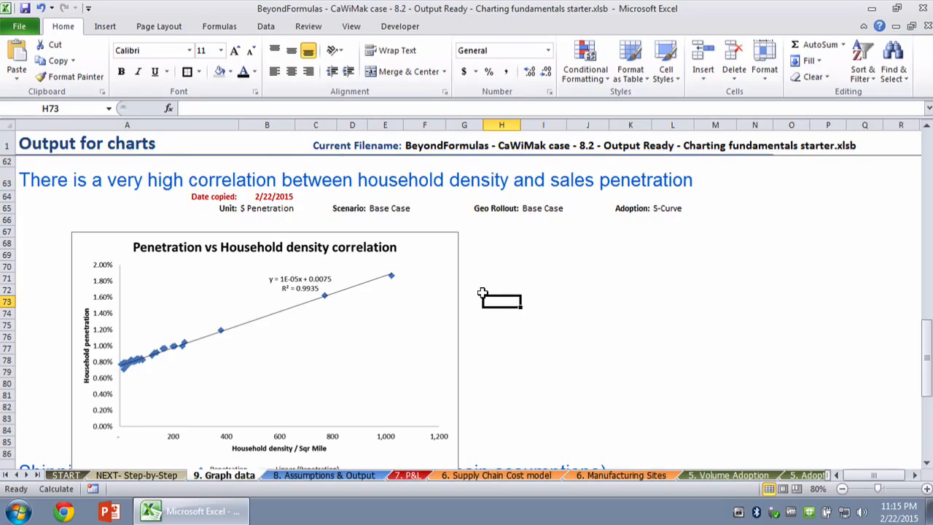
Step: Add major horizontal gridlines to the Penetration vs Household density correlation chart on the 3. PivotSalesData sheet
{"action": "left_click", "coordinate": [24, 474]}
{"action": "left_click", "coordinate": [22, 473]}
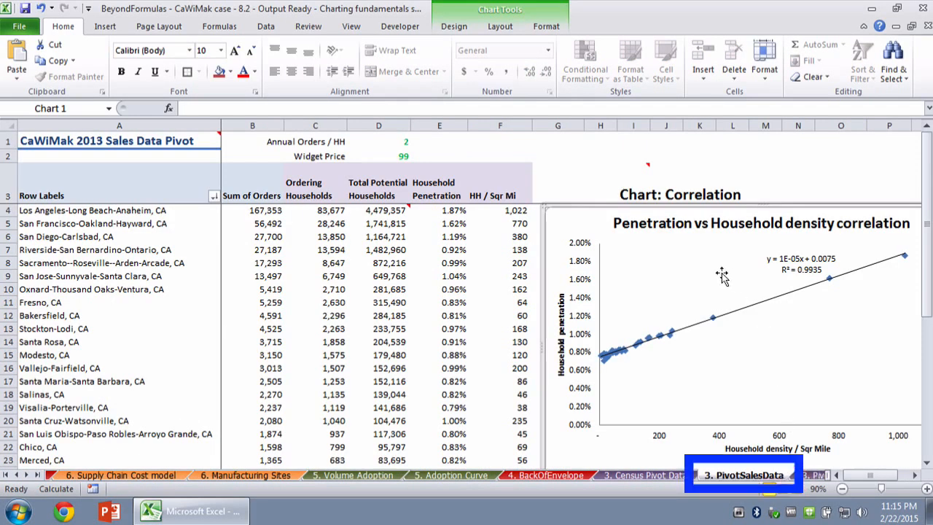
{"action": "left_click", "coordinate": [635, 290]}
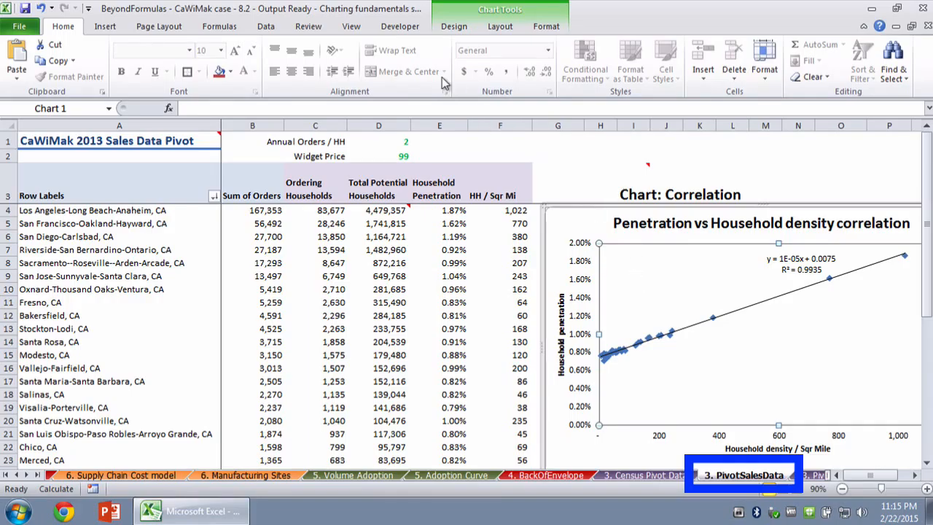
{"action": "left_click", "coordinate": [490, 24]}
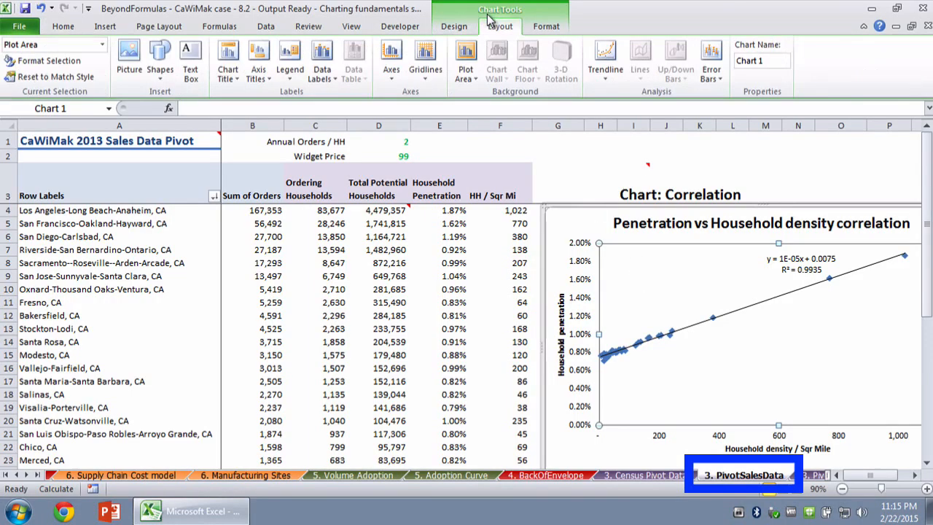
{"action": "left_click", "coordinate": [425, 59]}
{"action": "mouse_move", "coordinate": [481, 94]}
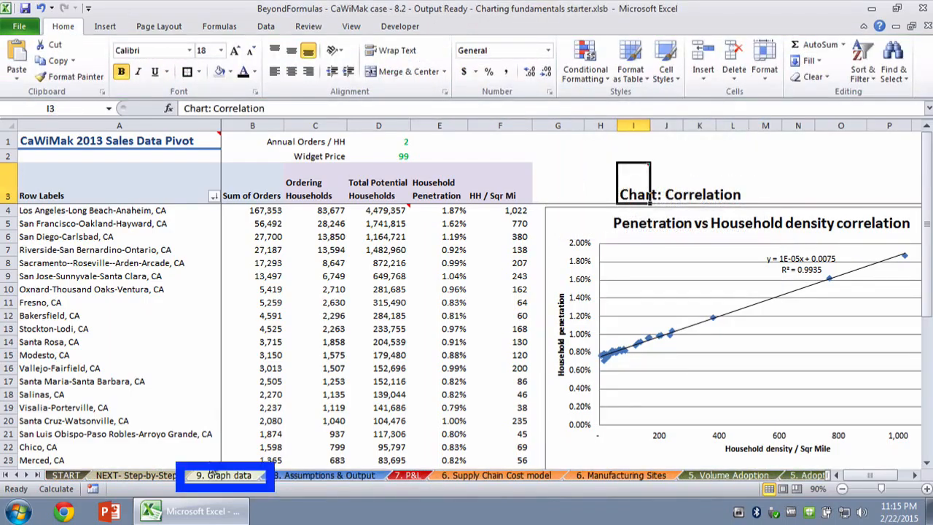
Step: Delete the static picture of the correlation chart from the 9. Graph data sheet
{"action": "left_click", "coordinate": [212, 474]}
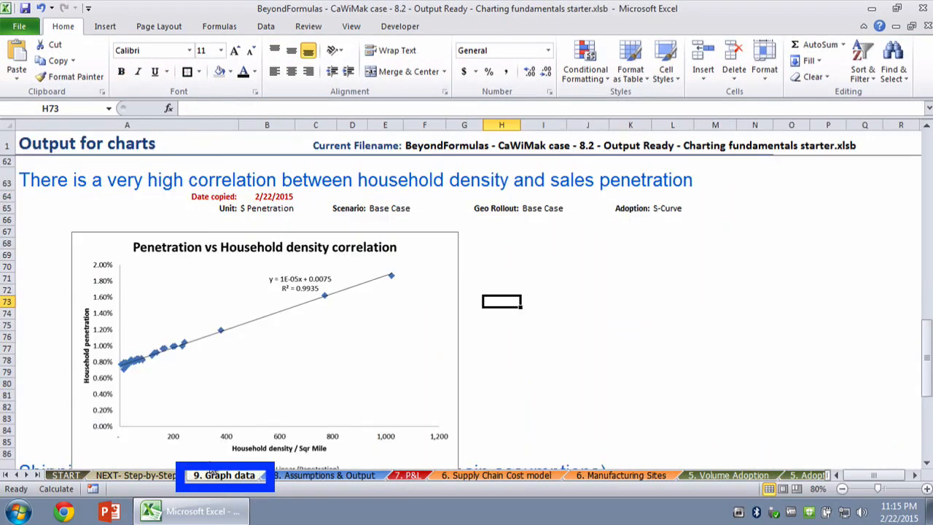
{"action": "left_click", "coordinate": [484, 359]}
{"action": "scroll", "coordinate": [305, 328], "scroll_direction": "down", "scroll_amount": 1}
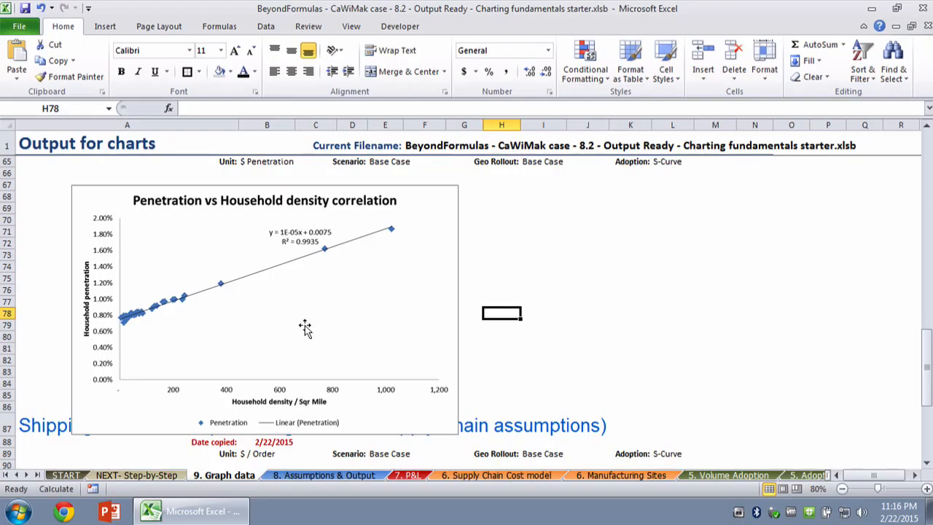
{"action": "left_click", "coordinate": [305, 328]}
{"action": "key", "text": "Delete"}
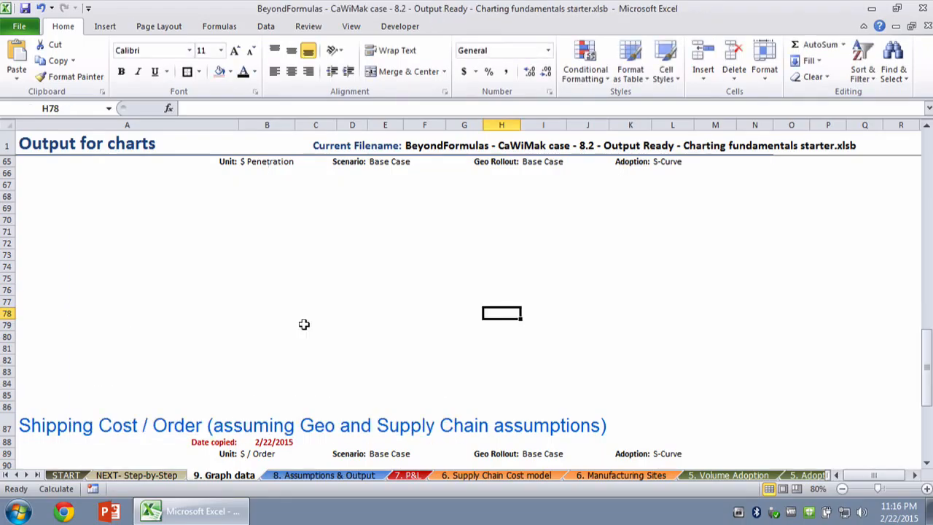
{"action": "scroll", "coordinate": [304, 323], "scroll_direction": "up", "scroll_amount": 2}
{"action": "scroll", "coordinate": [304, 325], "scroll_direction": "down", "scroll_amount": 1}
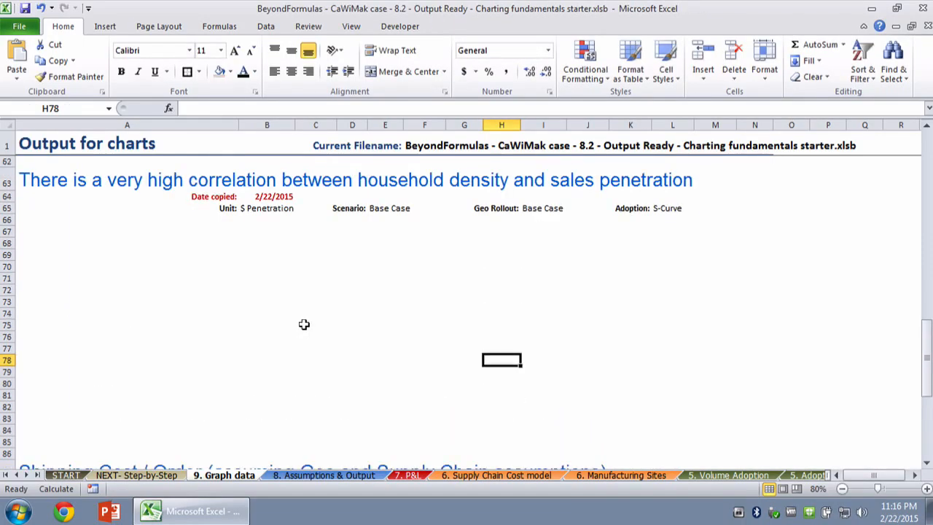
Step: Copy the cell range G4:R25 surrounding the correlation chart on the 3. PivotSalesData sheet
{"action": "left_click", "coordinate": [27, 475]}
{"action": "left_click", "coordinate": [26, 474]}
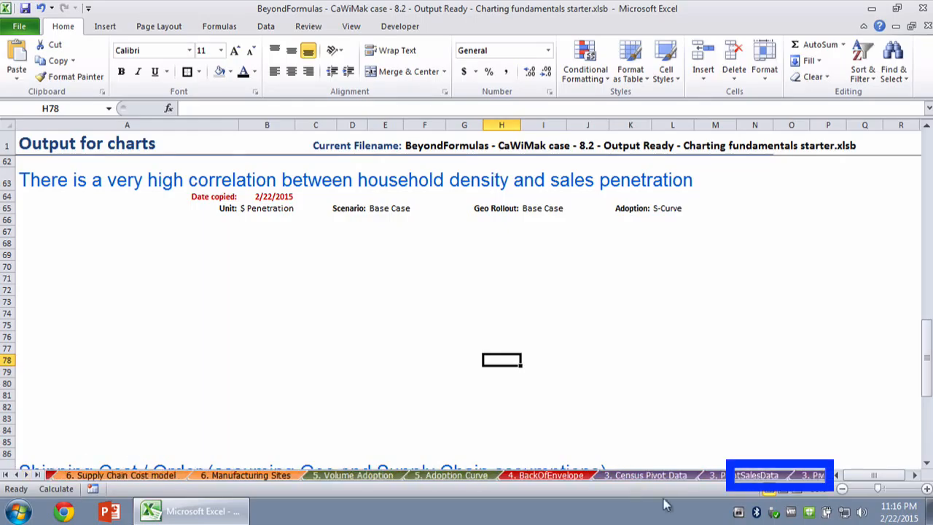
{"action": "left_click", "coordinate": [748, 475]}
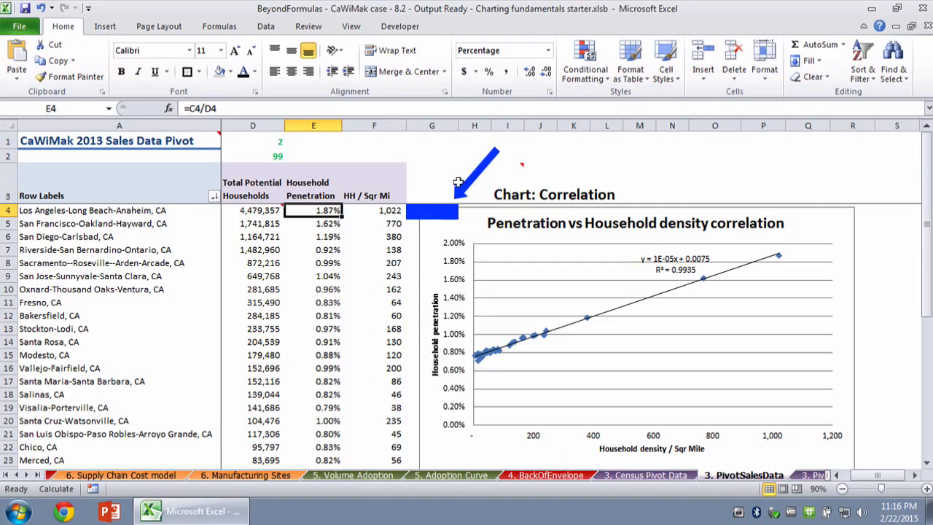
{"action": "key", "text": "Right"}
{"action": "key", "text": "Right"}
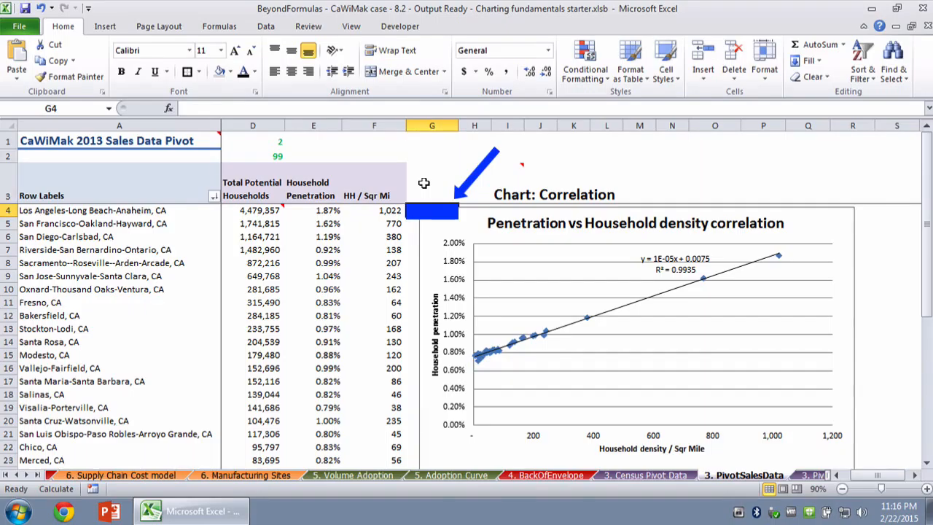
{"action": "key", "text": "shift+Right"}
{"action": "key", "text": "shift+Right"}
{"action": "key", "text": "shift+Right"}
{"action": "key", "text": "shift+Right"}
{"action": "key", "text": "shift+Right"}
{"action": "key", "text": "shift+Right"}
{"action": "key", "text": "shift+Right"}
{"action": "key", "text": "shift+Right"}
{"action": "key", "text": "shift+Right"}
{"action": "key", "text": "shift+Right"}
{"action": "key", "text": "shift+Right"}
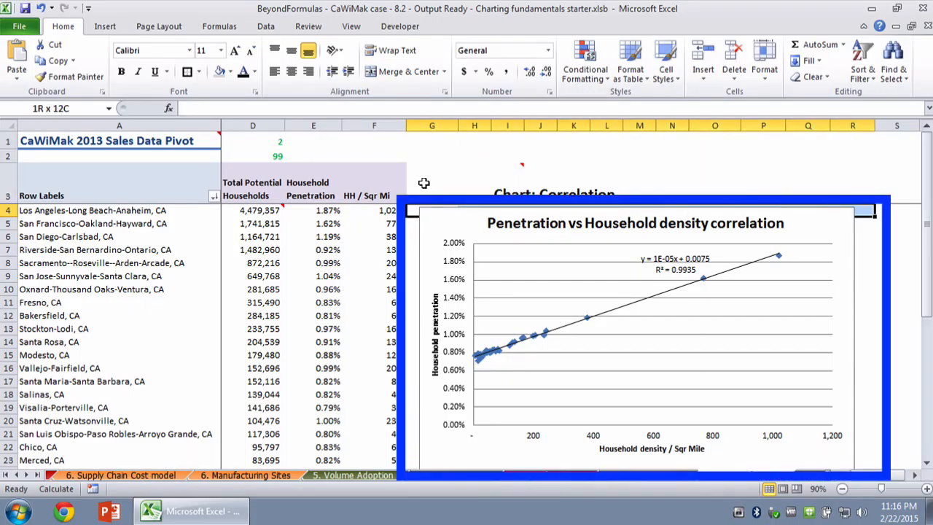
{"action": "key", "text": "shift+Down"}
{"action": "key", "text": "shift+Down"}
{"action": "key", "text": "shift+Down"}
{"action": "key", "text": "shift+Down"}
{"action": "key", "text": "shift+Down"}
{"action": "key", "text": "shift+Down"}
{"action": "key", "text": "shift+Down"}
{"action": "key", "text": "shift+Down"}
{"action": "key", "text": "shift+Down"}
{"action": "key", "text": "shift+Down"}
{"action": "key", "text": "shift+Down"}
{"action": "key", "text": "shift+Down"}
{"action": "key", "text": "shift+Down"}
{"action": "key", "text": "shift+Down"}
{"action": "key", "text": "shift+Down"}
{"action": "key", "text": "shift+Down"}
{"action": "key", "text": "shift+Down"}
{"action": "key", "text": "shift+Down"}
{"action": "key", "text": "shift+Down"}
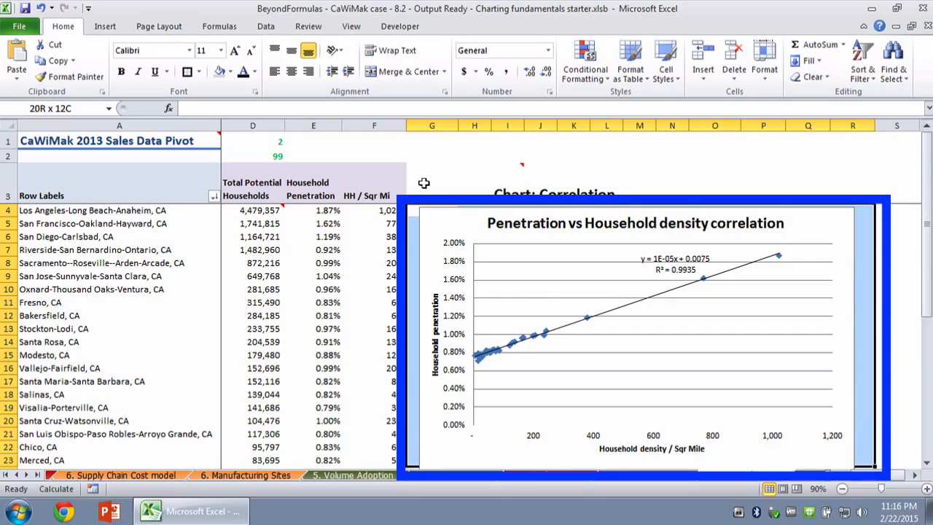
{"action": "key", "text": "shift+Down"}
{"action": "key", "text": "shift+Down"}
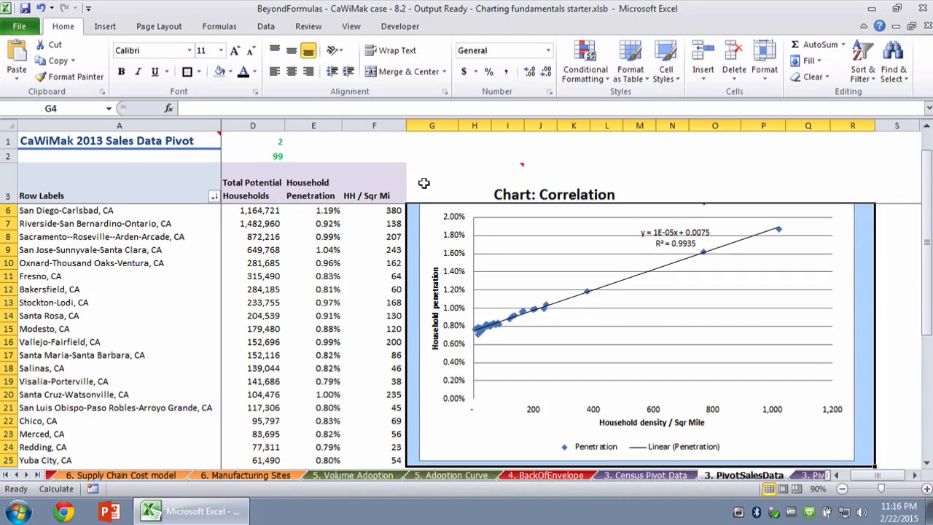
{"action": "key", "text": "ctrl+c"}
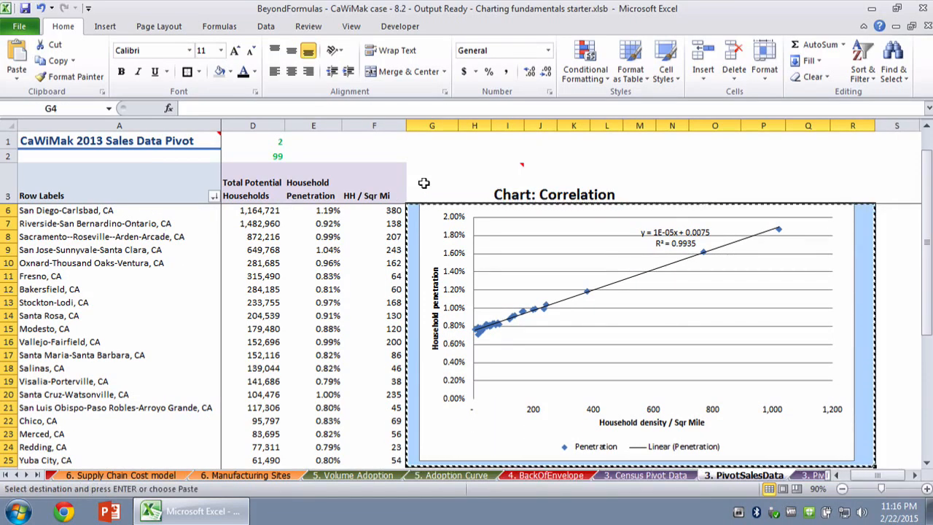
Step: Paste the copied range as a linked picture at A67 on the 9. Graph data sheet, below the household density heading, and deselect it
{"action": "left_click", "coordinate": [8, 475]}
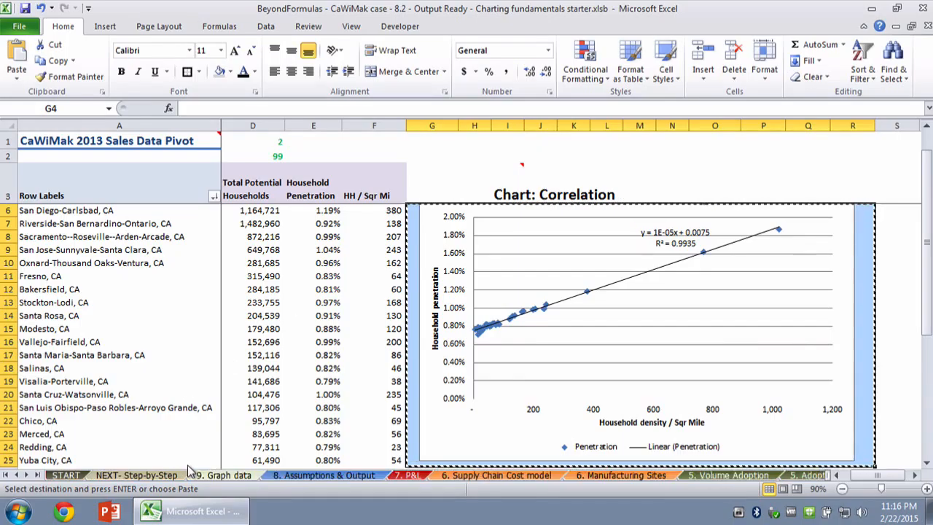
{"action": "left_click", "coordinate": [223, 474]}
{"action": "left_click", "coordinate": [92, 228]}
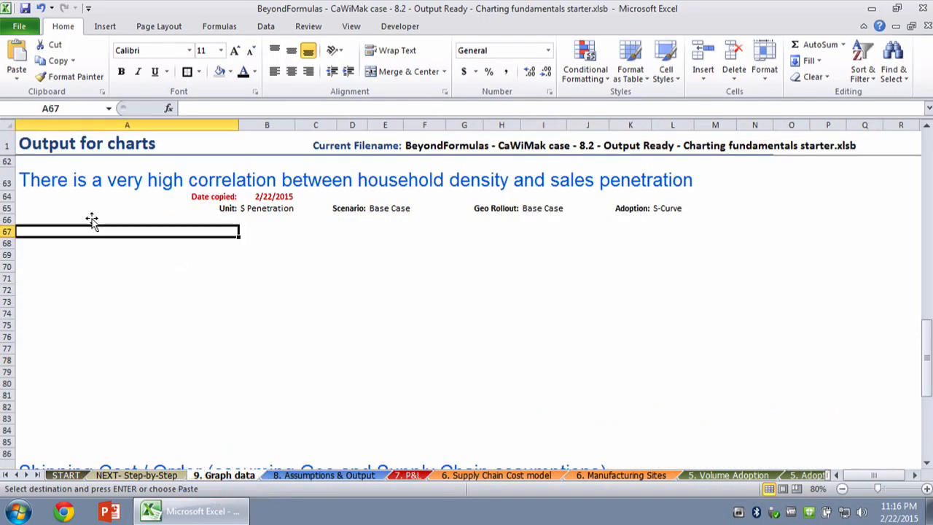
{"action": "left_click", "coordinate": [10, 69]}
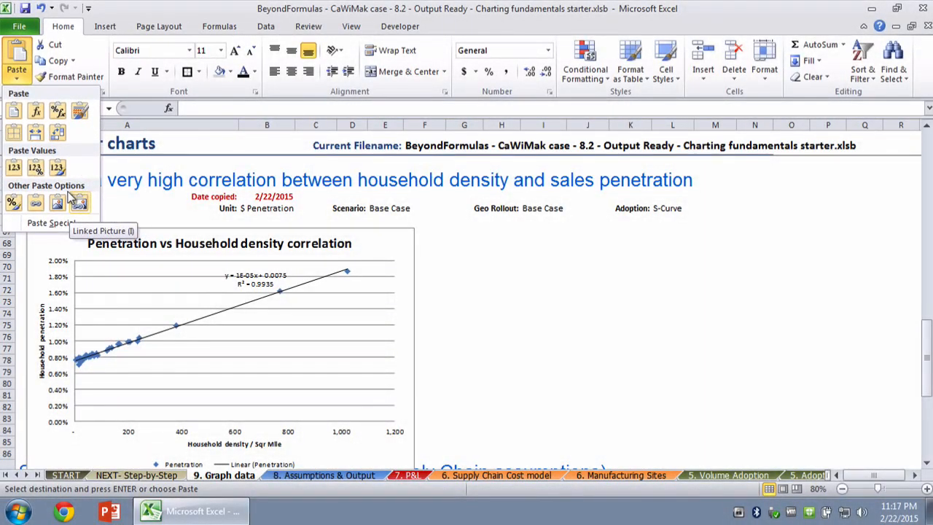
{"action": "left_click", "coordinate": [73, 197]}
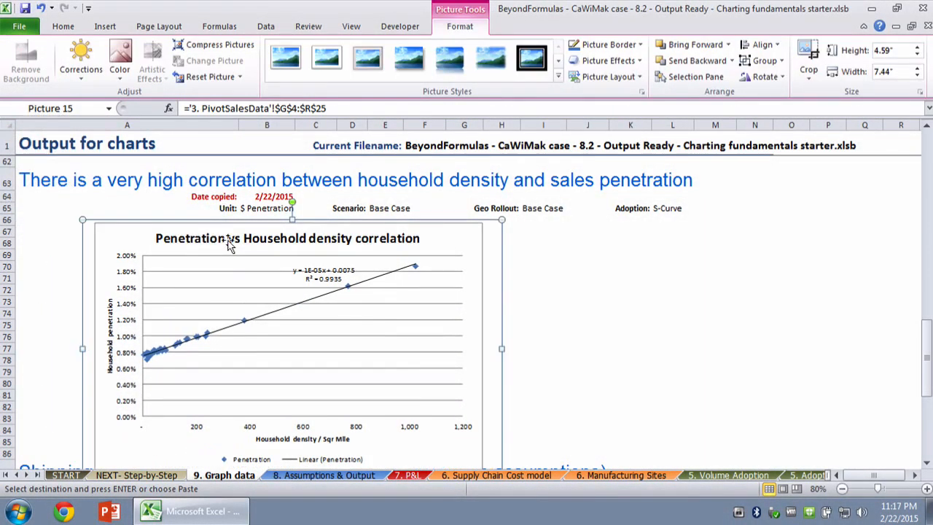
{"action": "left_click", "coordinate": [541, 295]}
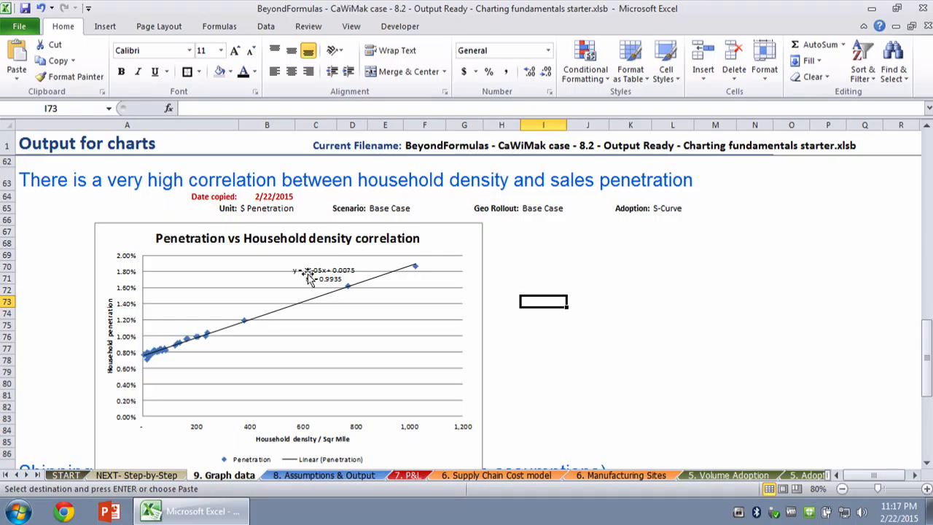
Step: Copy the data range D3:F7, from Total Potential Households to HH / Sqr Mi, on the 3. PivotSalesData sheet
{"action": "left_click", "coordinate": [27, 475]}
{"action": "left_click", "coordinate": [27, 475]}
{"action": "left_click", "coordinate": [27, 475]}
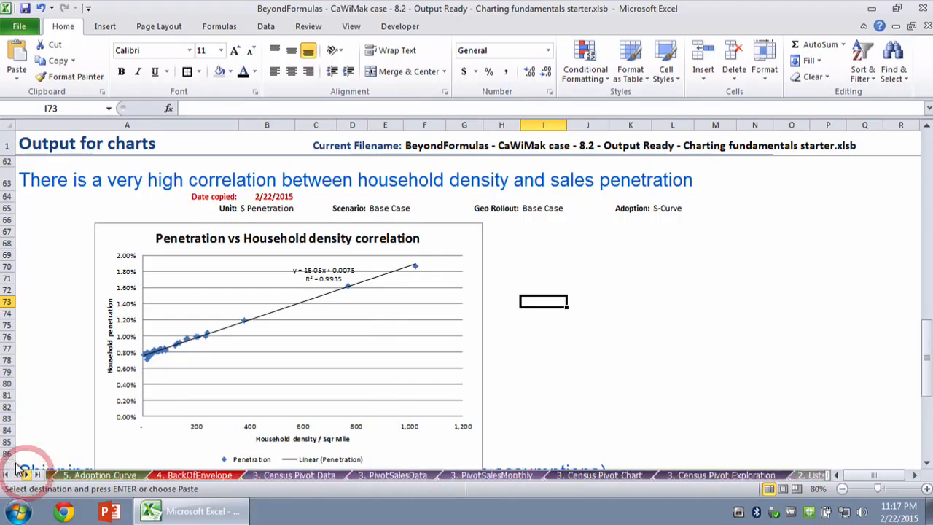
{"action": "left_click", "coordinate": [27, 474]}
{"action": "left_click", "coordinate": [288, 476]}
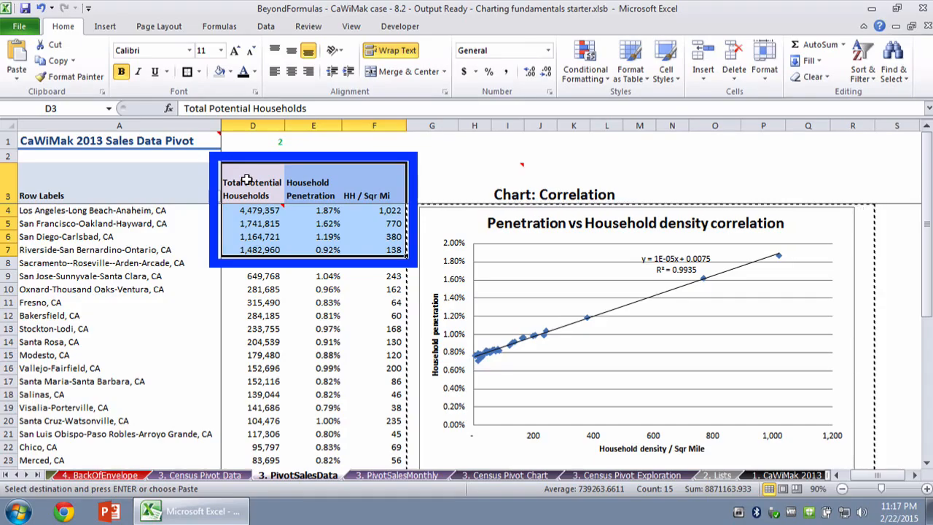
{"action": "key", "text": "ctrl+c"}
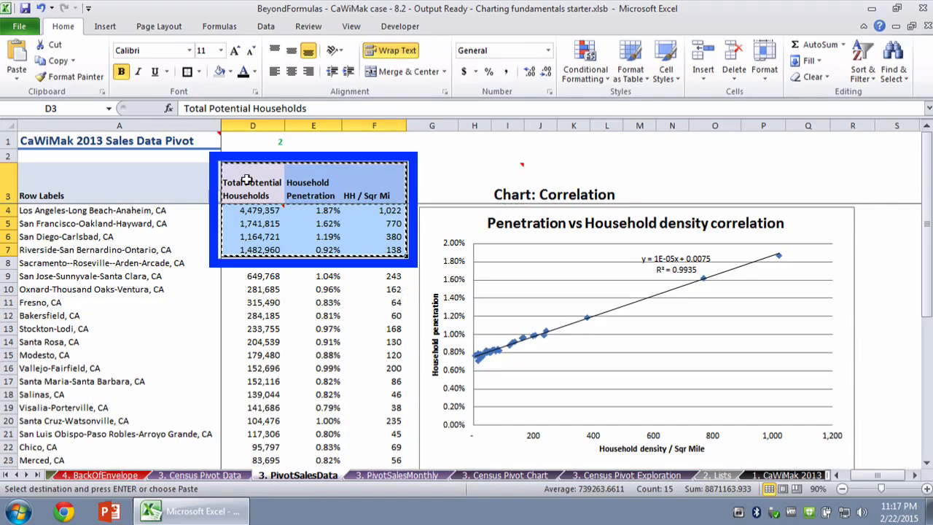
Step: Paste the copied data range as a linked picture at I69 on the 9. Graph data sheet, beside the correlation chart, and deselect it
{"action": "left_click", "coordinate": [6, 475]}
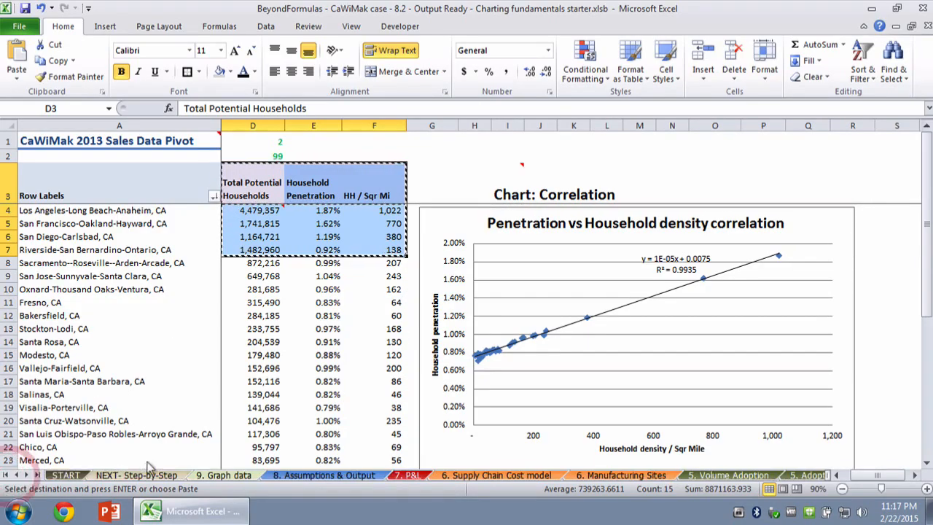
{"action": "left_click", "coordinate": [224, 475]}
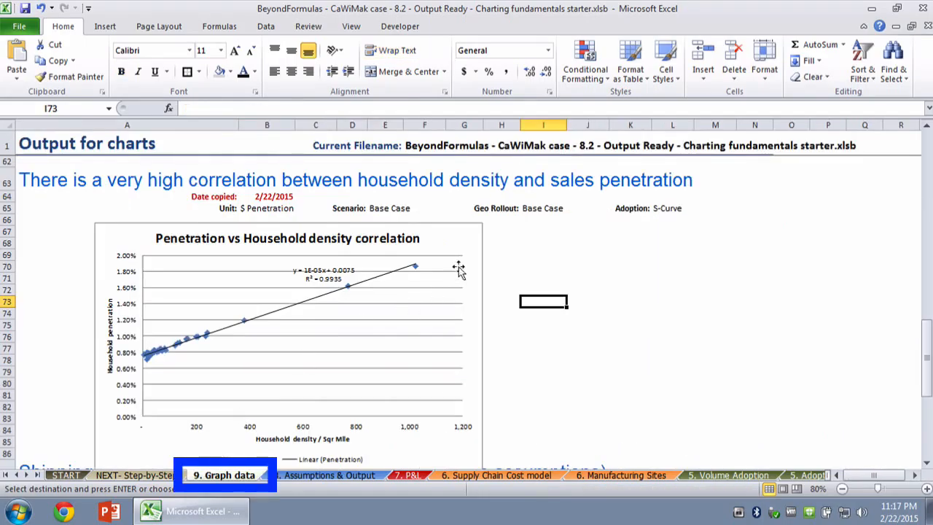
{"action": "left_click", "coordinate": [9, 73]}
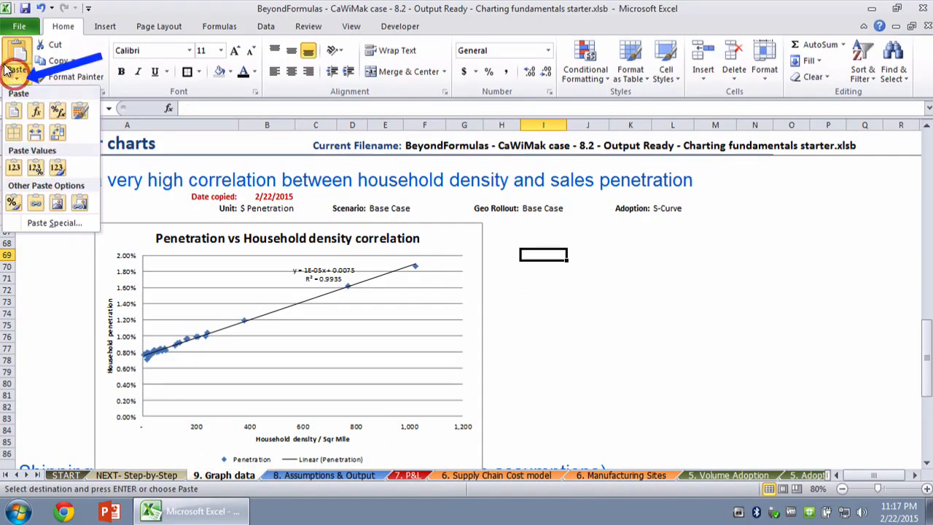
{"action": "left_click", "coordinate": [75, 201]}
{"action": "left_click", "coordinate": [722, 290]}
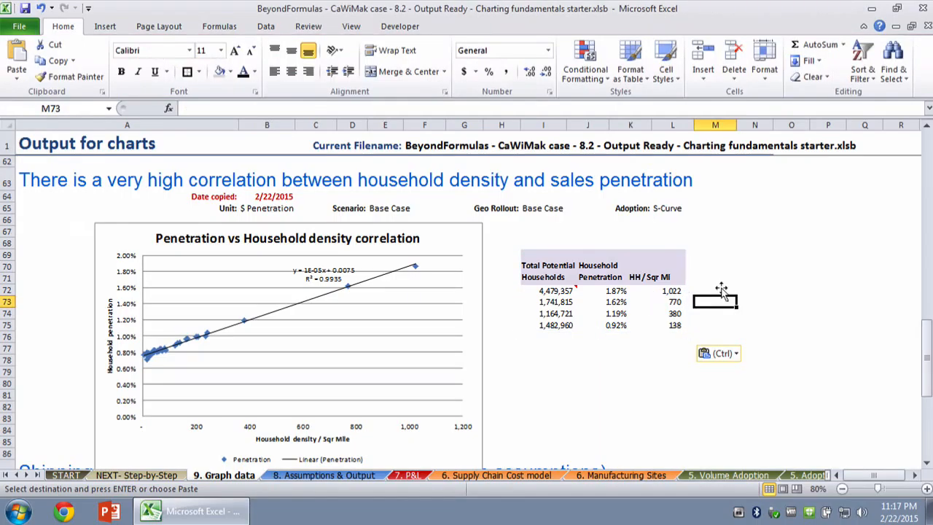
{"action": "left_click", "coordinate": [612, 281]}
{"action": "left_click", "coordinate": [751, 288]}
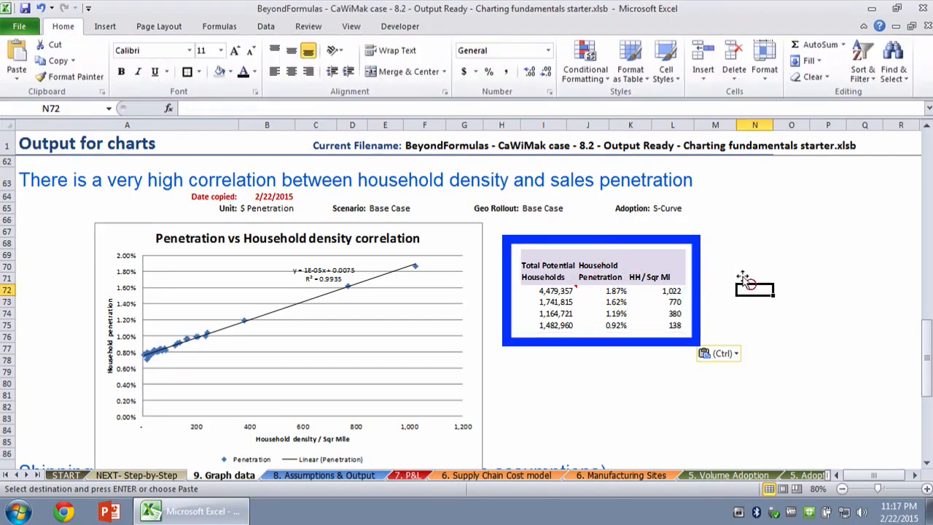
Step: Follow the linked table picture to its source range on the 3. PivotSalesData sheet and return to the 9. Graph data sheet
{"action": "left_click", "coordinate": [603, 284]}
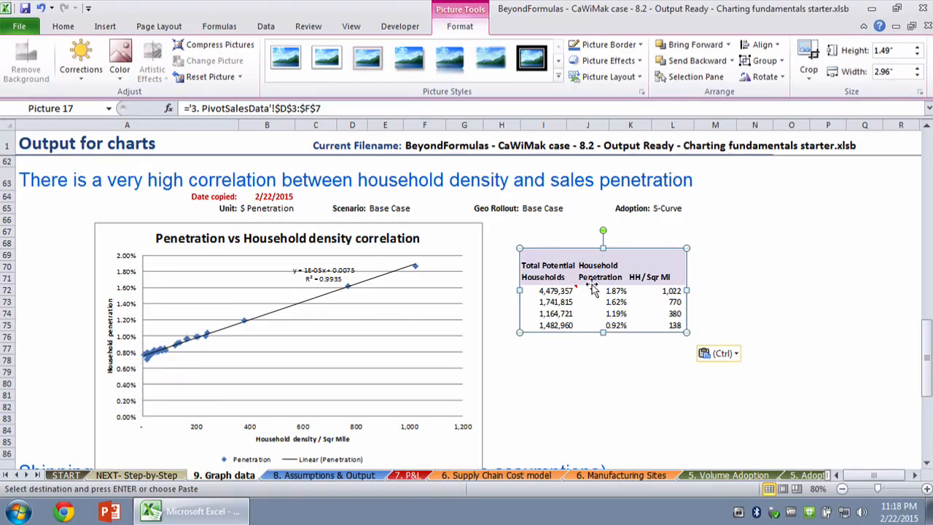
{"action": "double_click", "coordinate": [594, 289]}
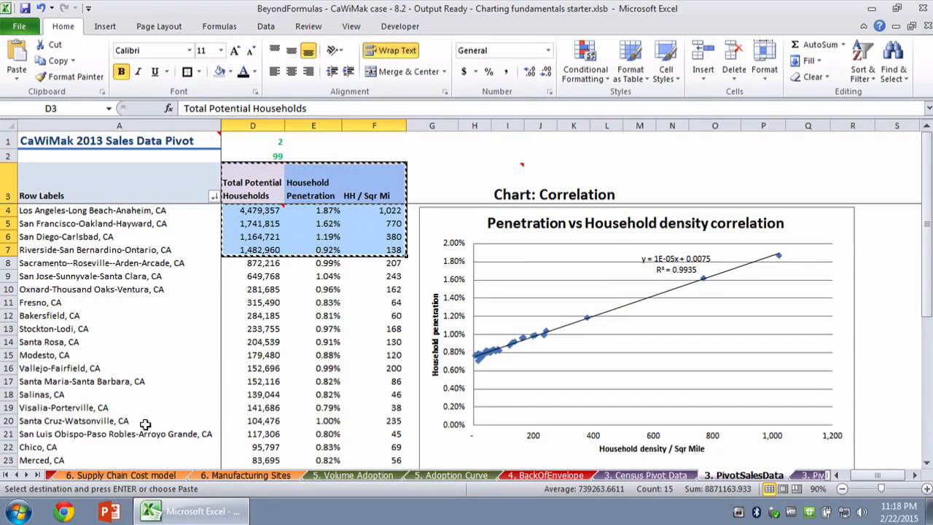
{"action": "left_click", "coordinate": [6, 475]}
{"action": "left_click", "coordinate": [224, 474]}
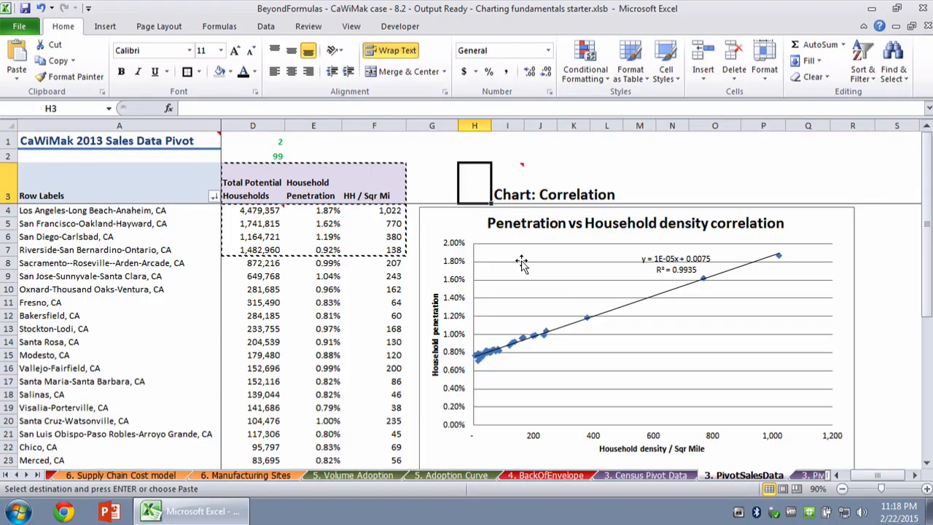
Step: Remove the horizontal gridlines from the correlation chart on the 3. PivotSalesData sheet and return to the 9. Graph data sheet
{"action": "left_click", "coordinate": [522, 261]}
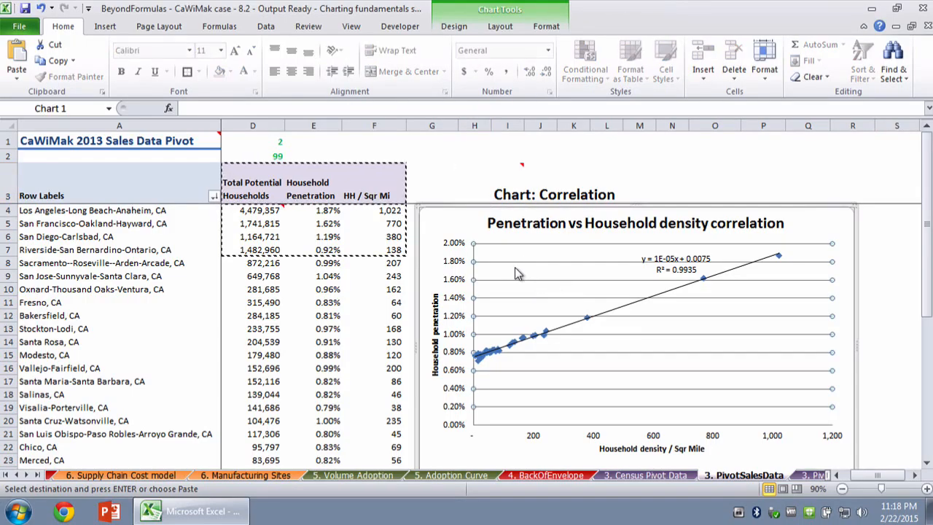
{"action": "left_click", "coordinate": [500, 26]}
{"action": "left_click", "coordinate": [426, 59]}
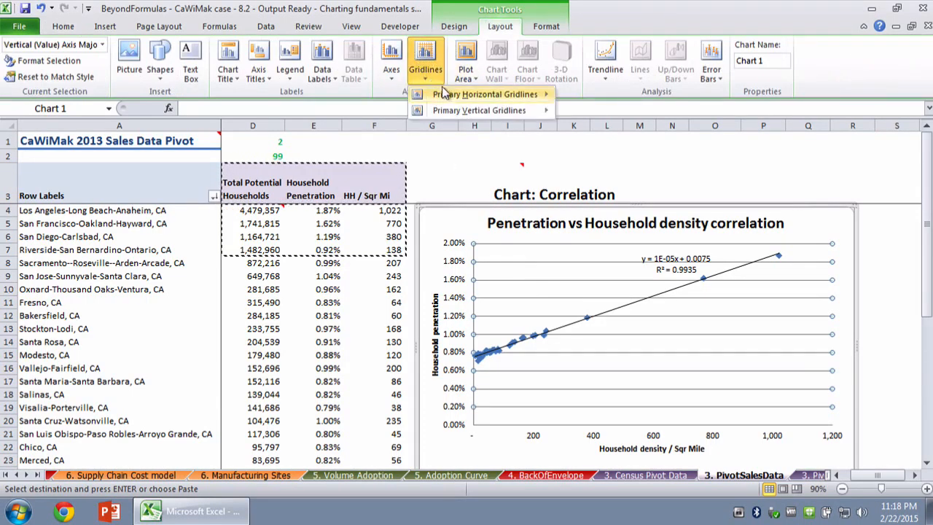
{"action": "mouse_move", "coordinate": [540, 94]}
{"action": "left_click", "coordinate": [599, 104]}
{"action": "left_click", "coordinate": [374, 328]}
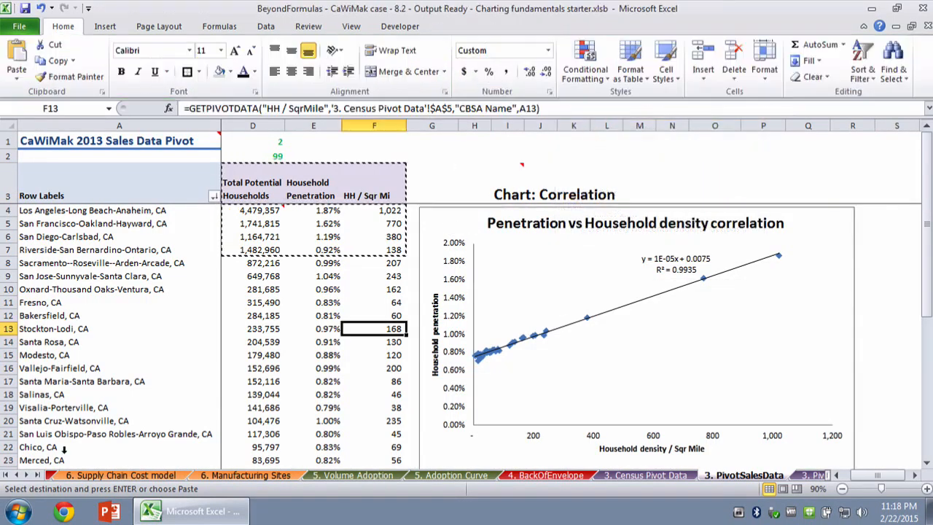
{"action": "left_click", "coordinate": [16, 475]}
{"action": "left_click", "coordinate": [226, 474]}
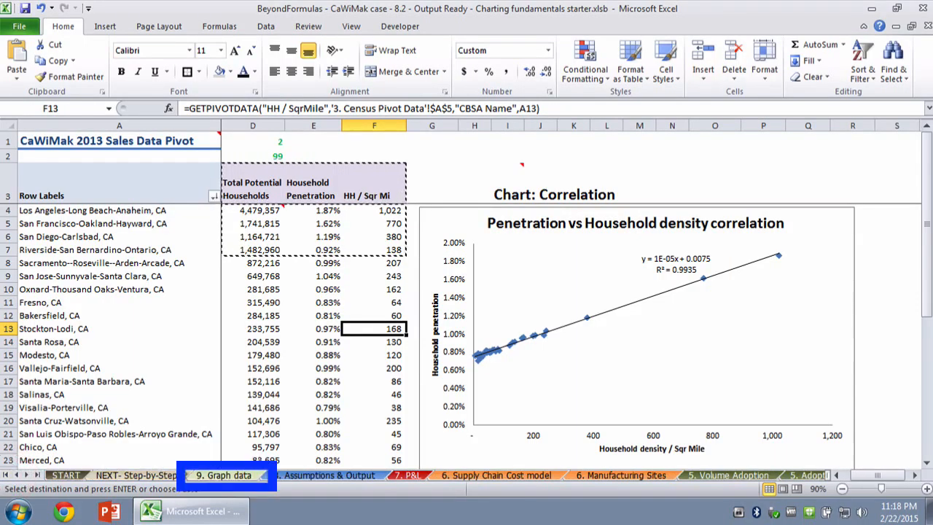
Step: Delete the linked household data picture beside the correlation chart on the 9. Graph data sheet
{"action": "left_click", "coordinate": [541, 326]}
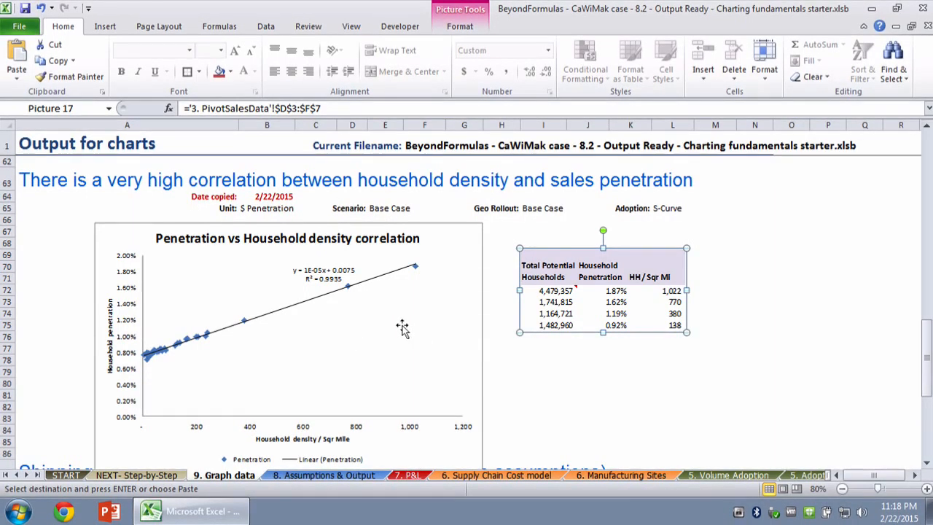
{"action": "left_click", "coordinate": [569, 355]}
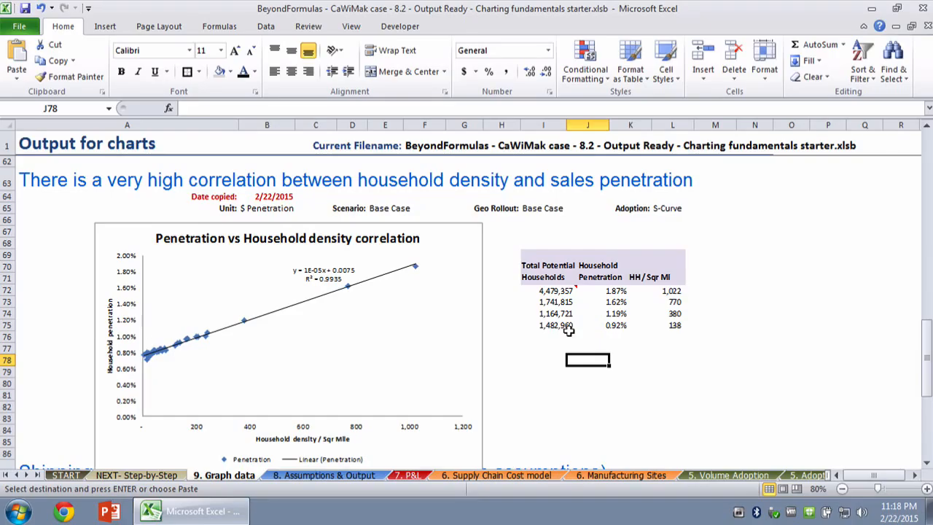
{"action": "left_click", "coordinate": [577, 300]}
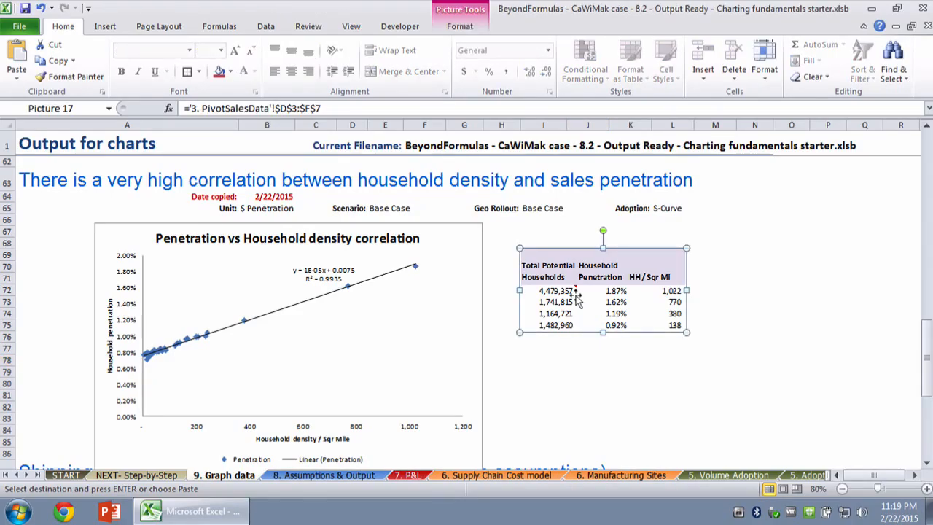
{"action": "key", "text": "Delete"}
{"action": "left_click", "coordinate": [574, 296]}
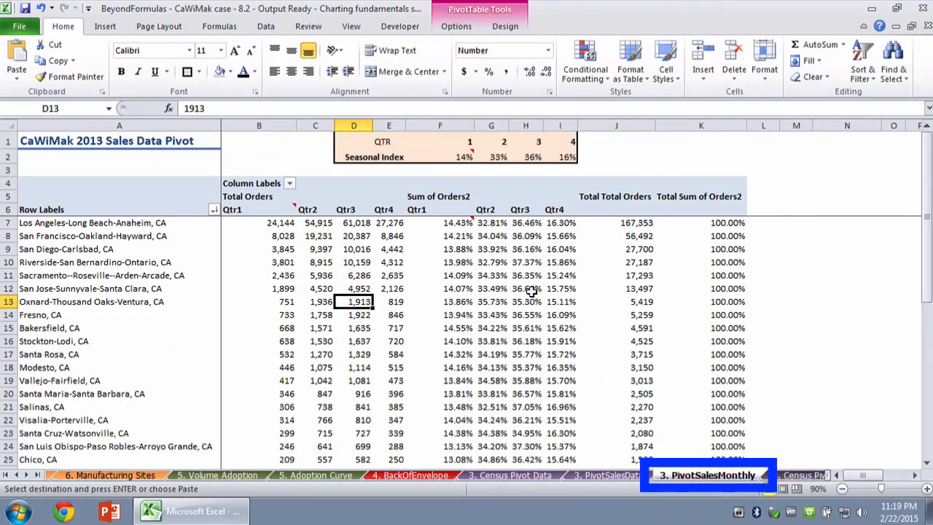
Step: Copy the seasonal index table D1:I2 with its quarter headings on the 3. PivotSalesMonthly sheet
{"action": "left_click", "coordinate": [341, 132]}
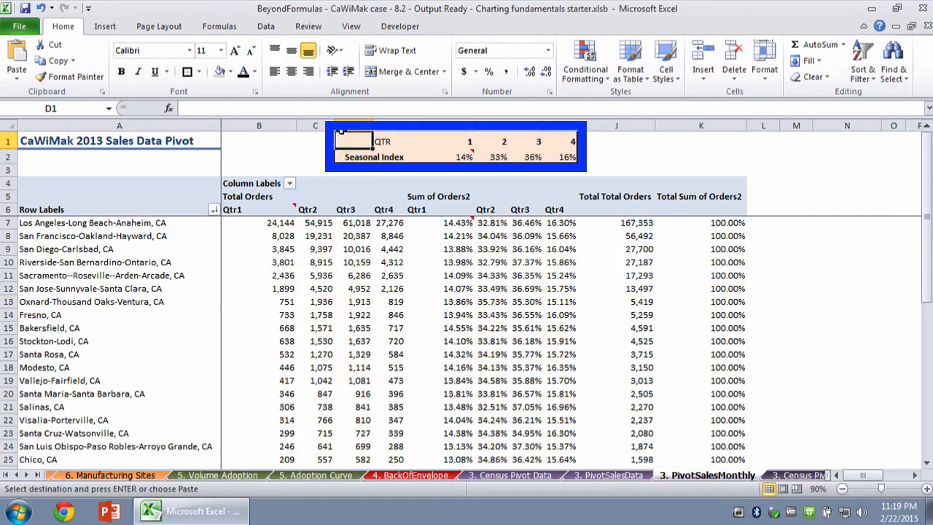
{"action": "key", "text": "shift+Down"}
{"action": "key", "text": "shift+Right"}
{"action": "key", "text": "ctrl+shift+Right"}
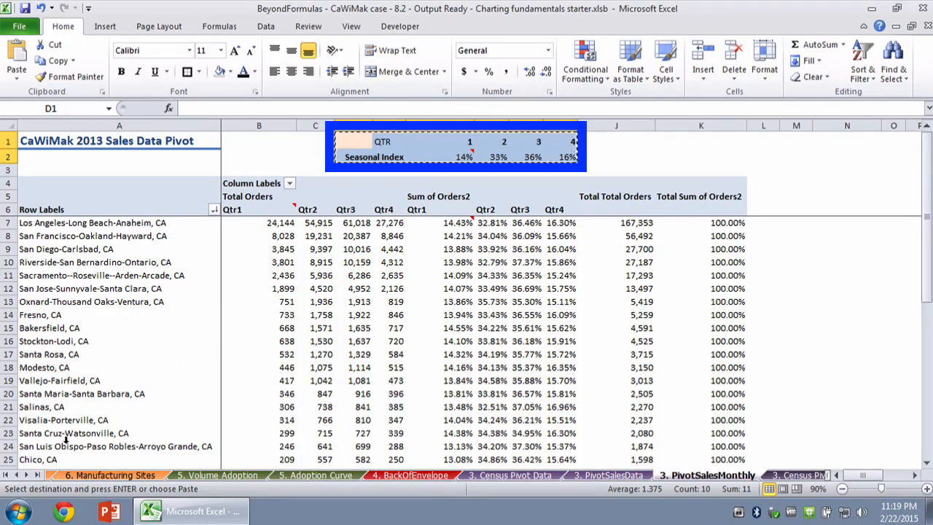
Step: Paste the copied seasonal index table as a linked picture at I68 on the 9. Graph data sheet
{"action": "left_click", "coordinate": [7, 475]}
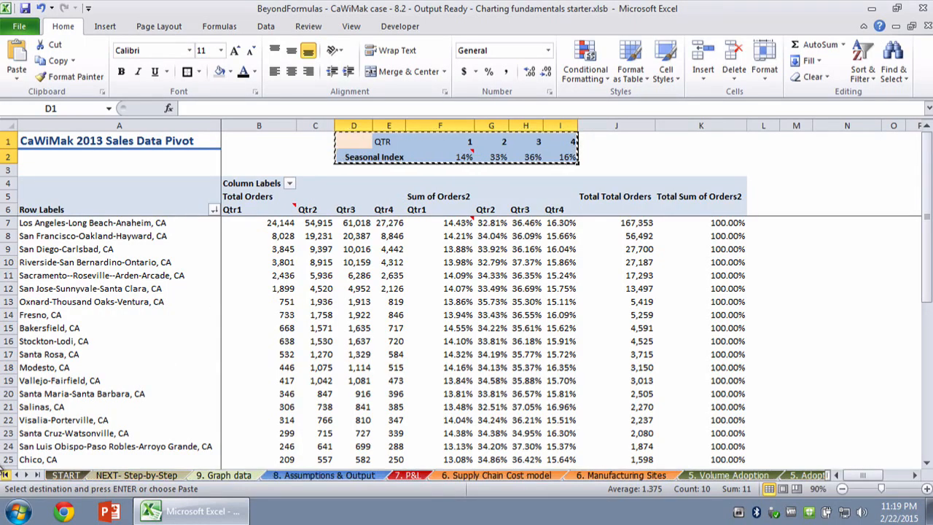
{"action": "left_click", "coordinate": [222, 475]}
{"action": "left_click", "coordinate": [559, 244]}
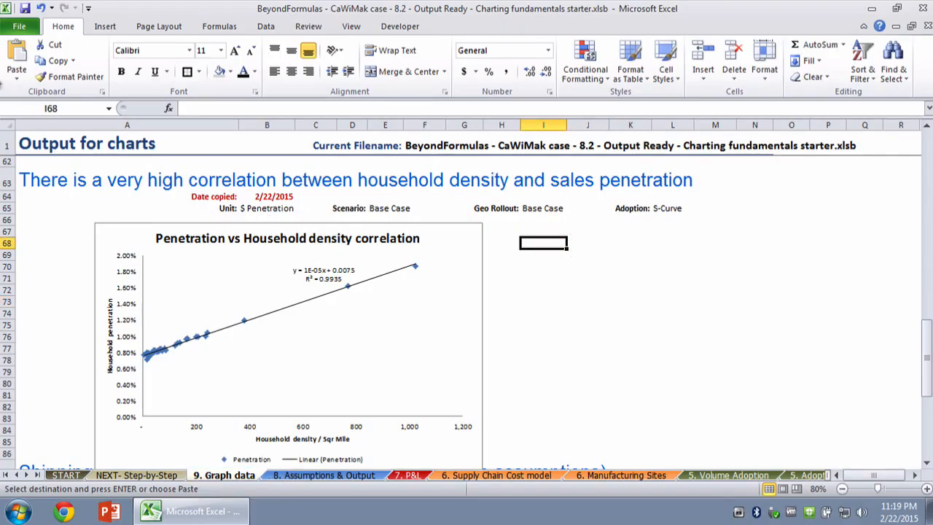
{"action": "left_click", "coordinate": [17, 73]}
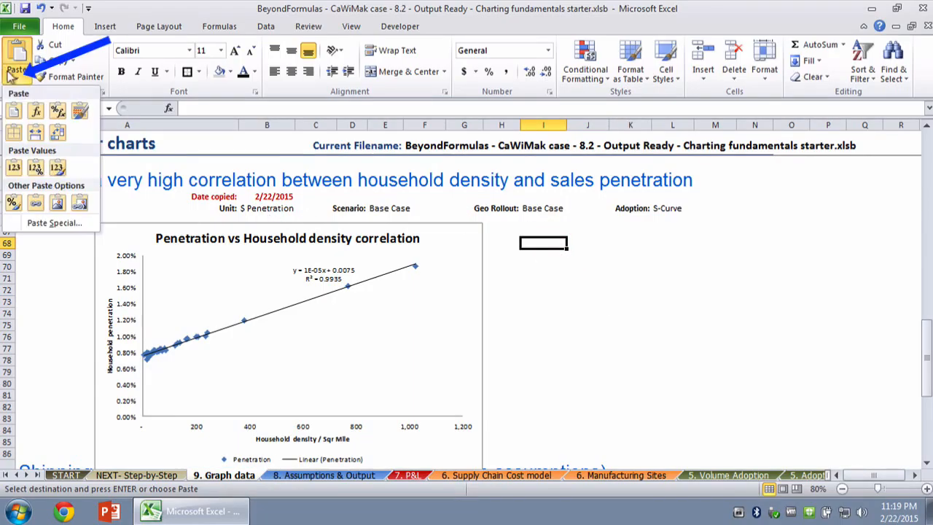
{"action": "left_click", "coordinate": [79, 202]}
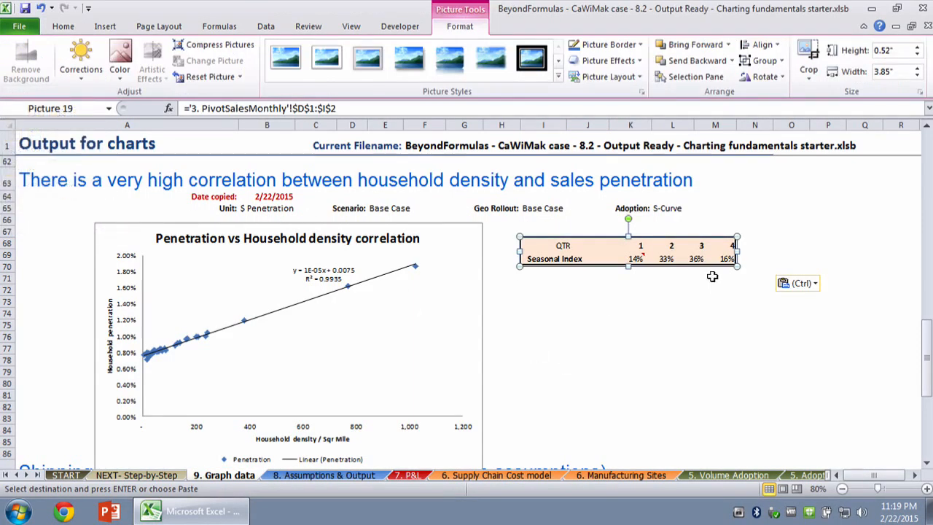
{"action": "key", "text": "Escape"}
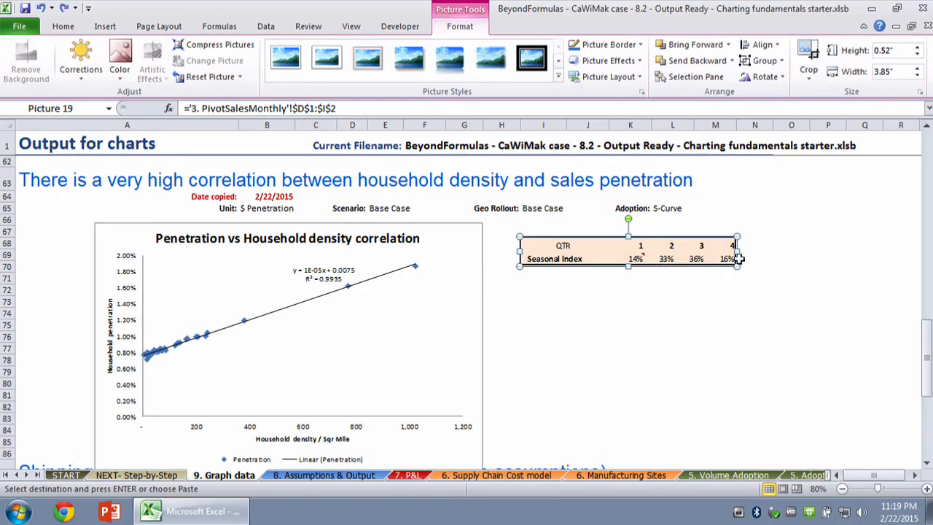
Step: Enlarge the seasonal index picture to about 0.94" by 6.93" and move it to overlap the correlation chart's upper right corner
{"action": "left_click_drag", "start_coordinate": [737, 265], "coordinate": [784, 287]}
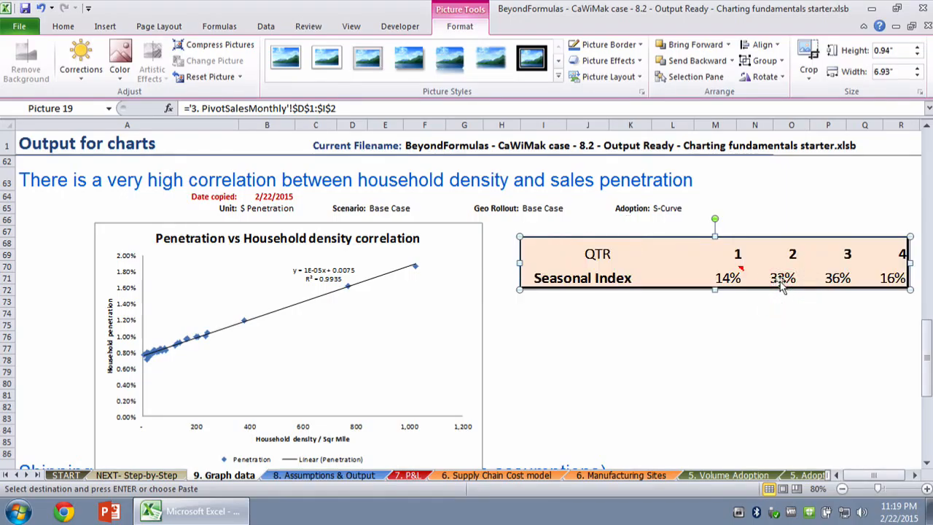
{"action": "left_click", "coordinate": [715, 312]}
{"action": "left_click_drag", "start_coordinate": [673, 252], "coordinate": [602, 235]}
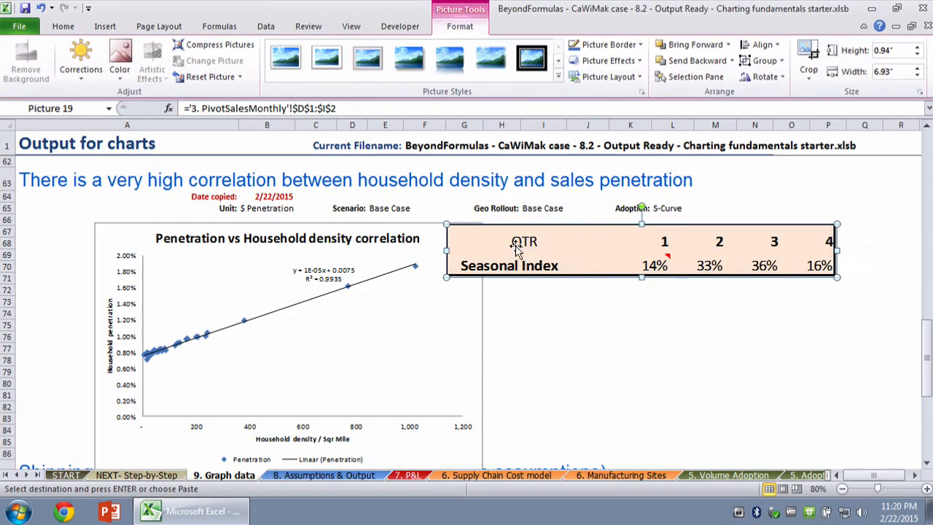
Step: Bring the seasonal index picture to the front of the overlapping correlation chart
{"action": "left_click", "coordinate": [763, 44]}
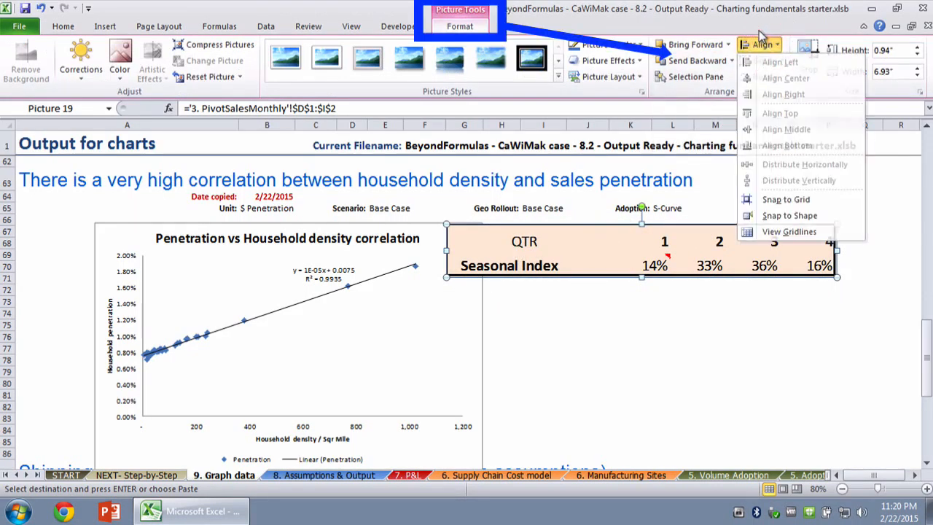
{"action": "left_click", "coordinate": [762, 60]}
{"action": "left_click", "coordinate": [762, 58]}
{"action": "left_click", "coordinate": [728, 44]}
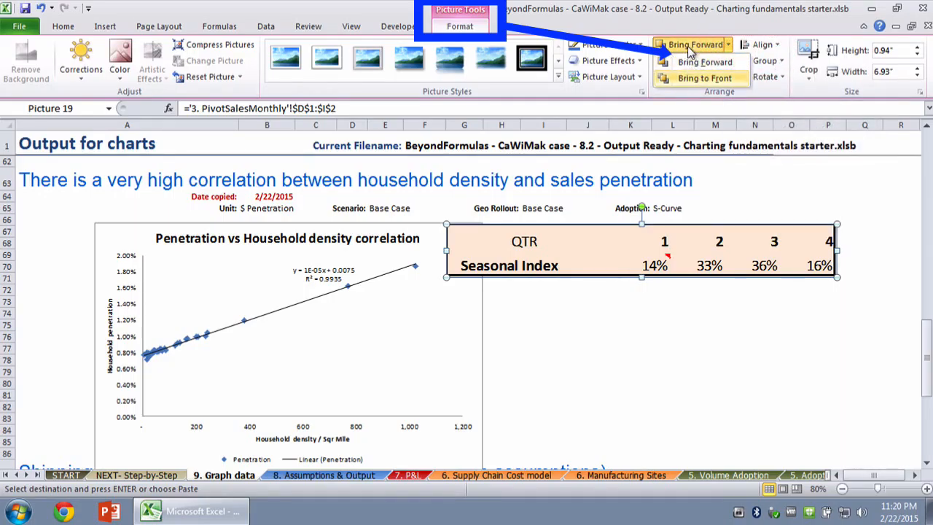
{"action": "left_click", "coordinate": [690, 78]}
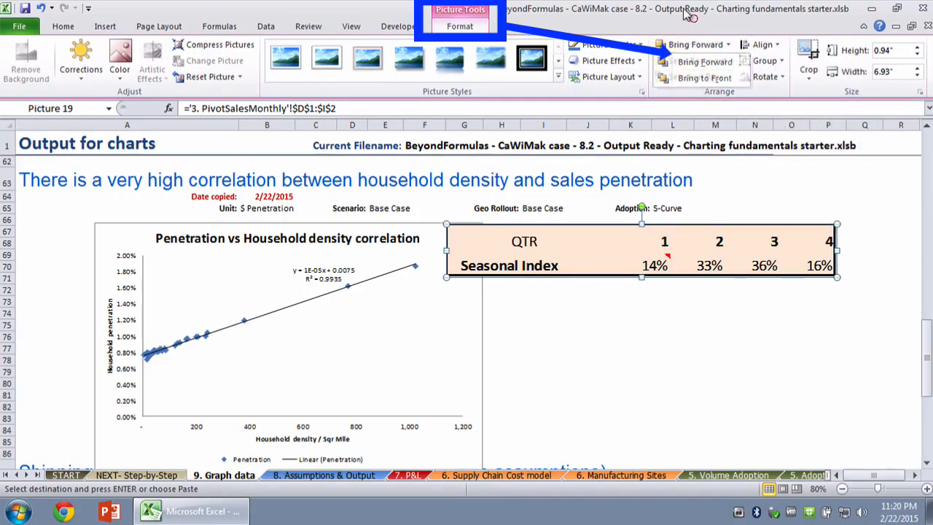